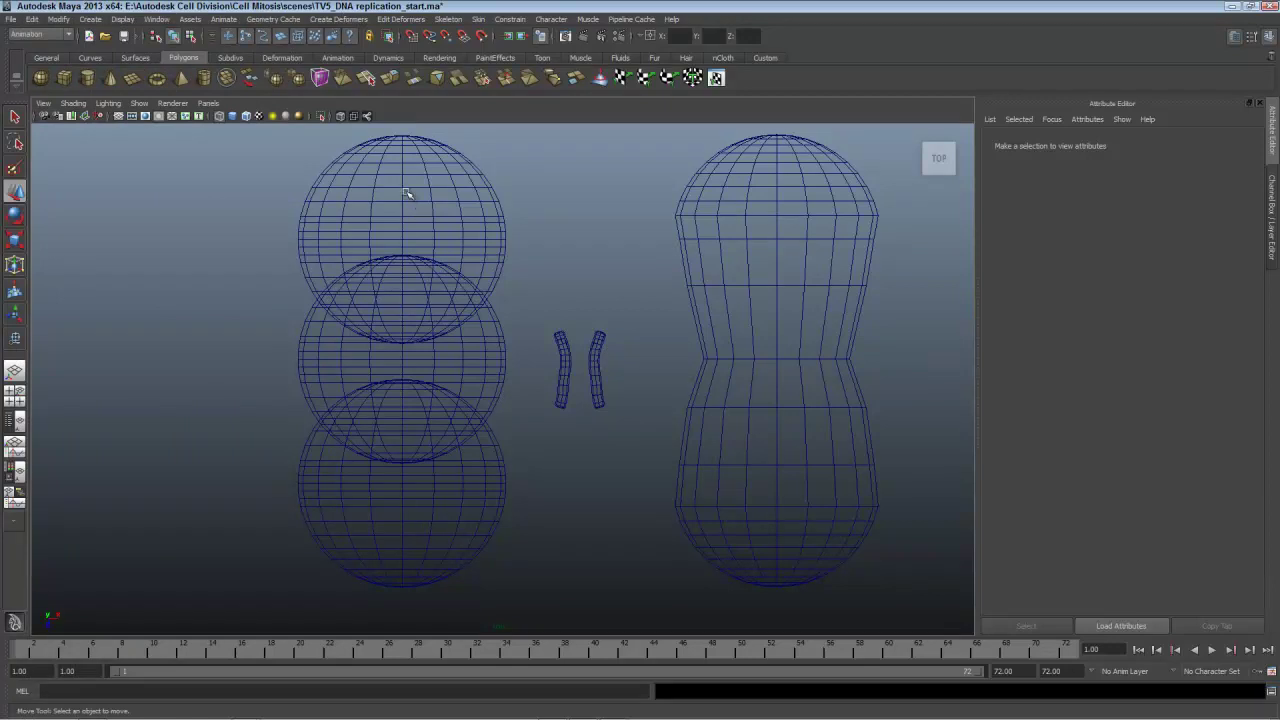
- Select both DNA strands and move them left into the middle sphere of the cell
click(606, 360)
drag(608, 360, 438, 362)
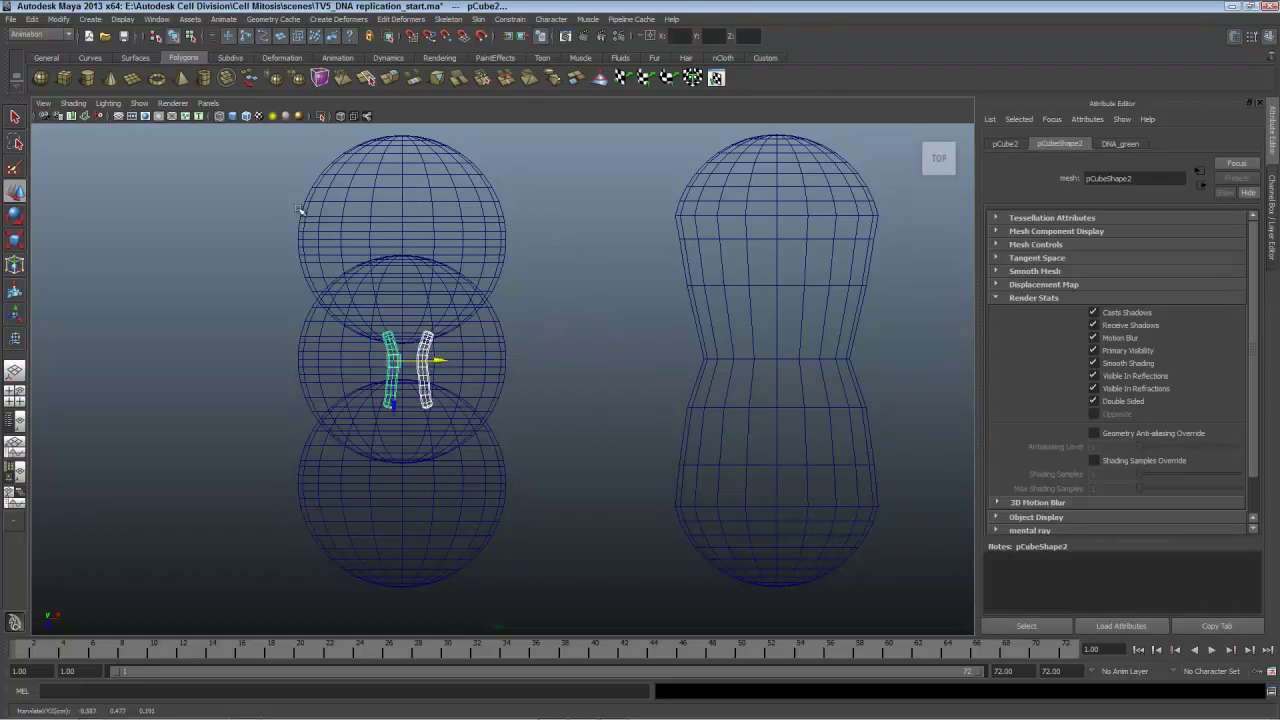
- Hide all unselected objects so only the two DNA strands stay visible
click(122, 19)
mouse_move(172, 80)
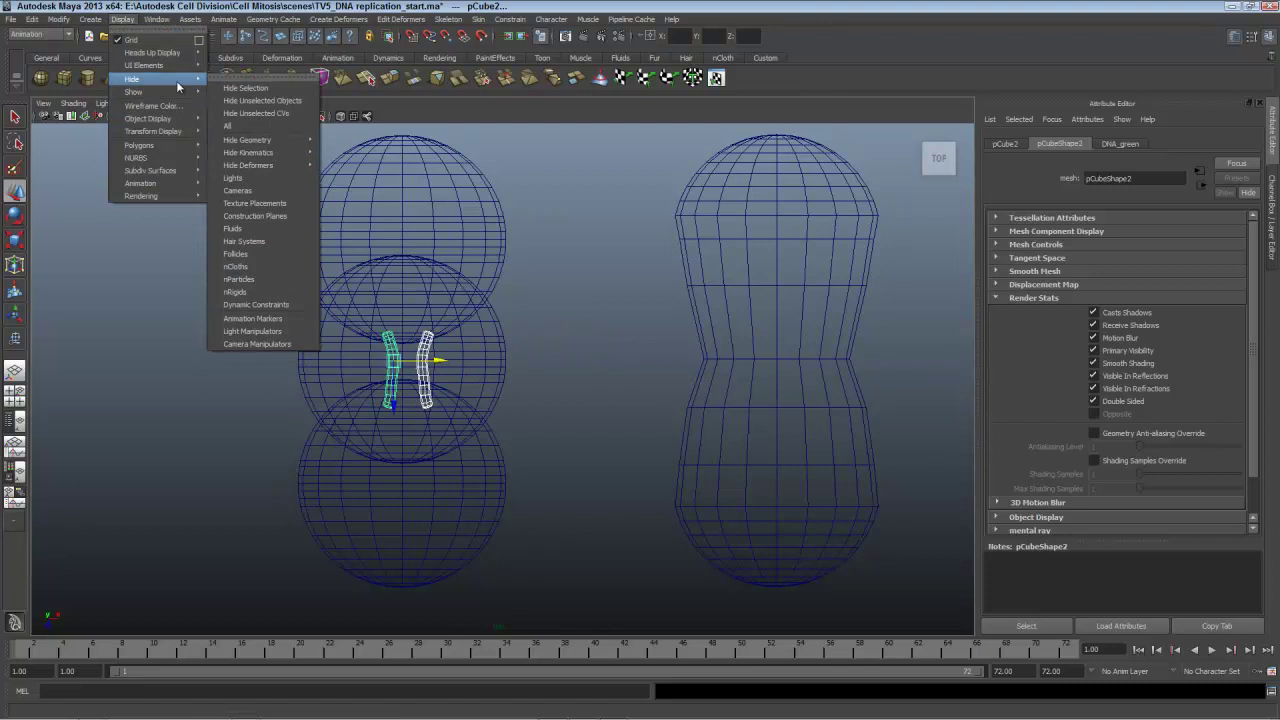
click(262, 100)
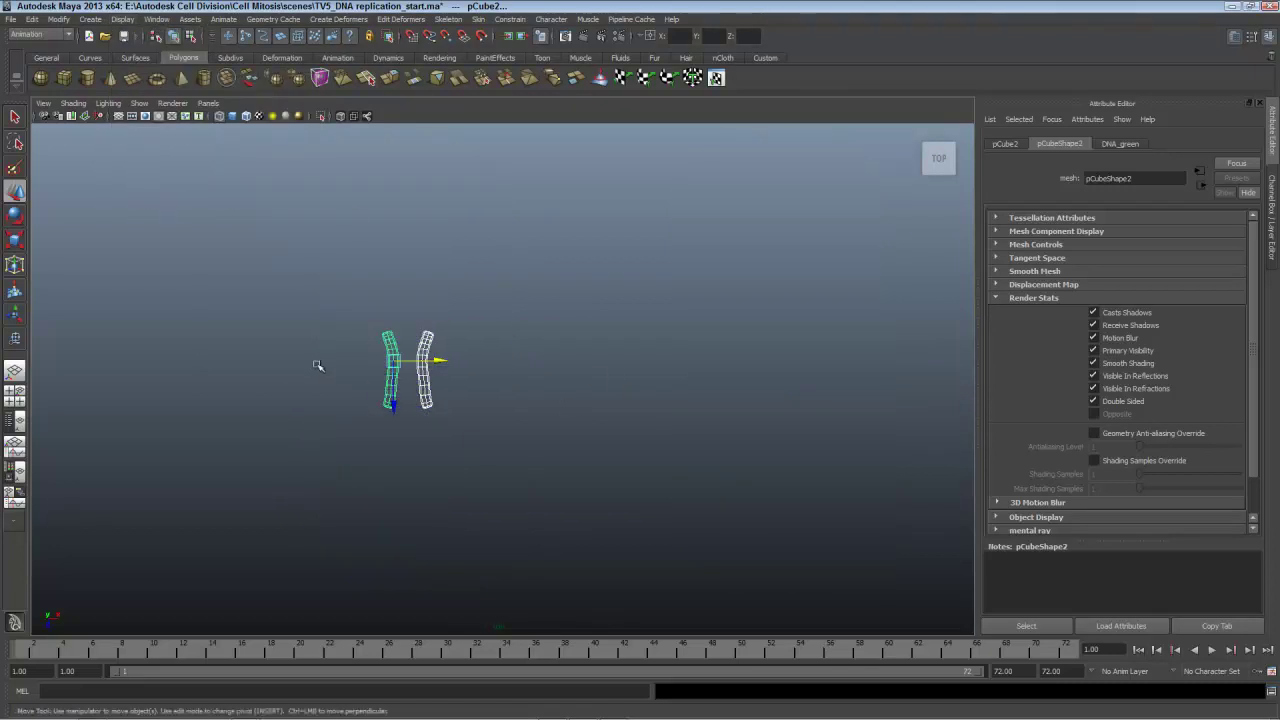
- Zoom in and spread the strands apart, the right one farther right and the left one farther left
scroll(317, 366, up, 6)
alt+middle_drag(314, 391, 574, 406)
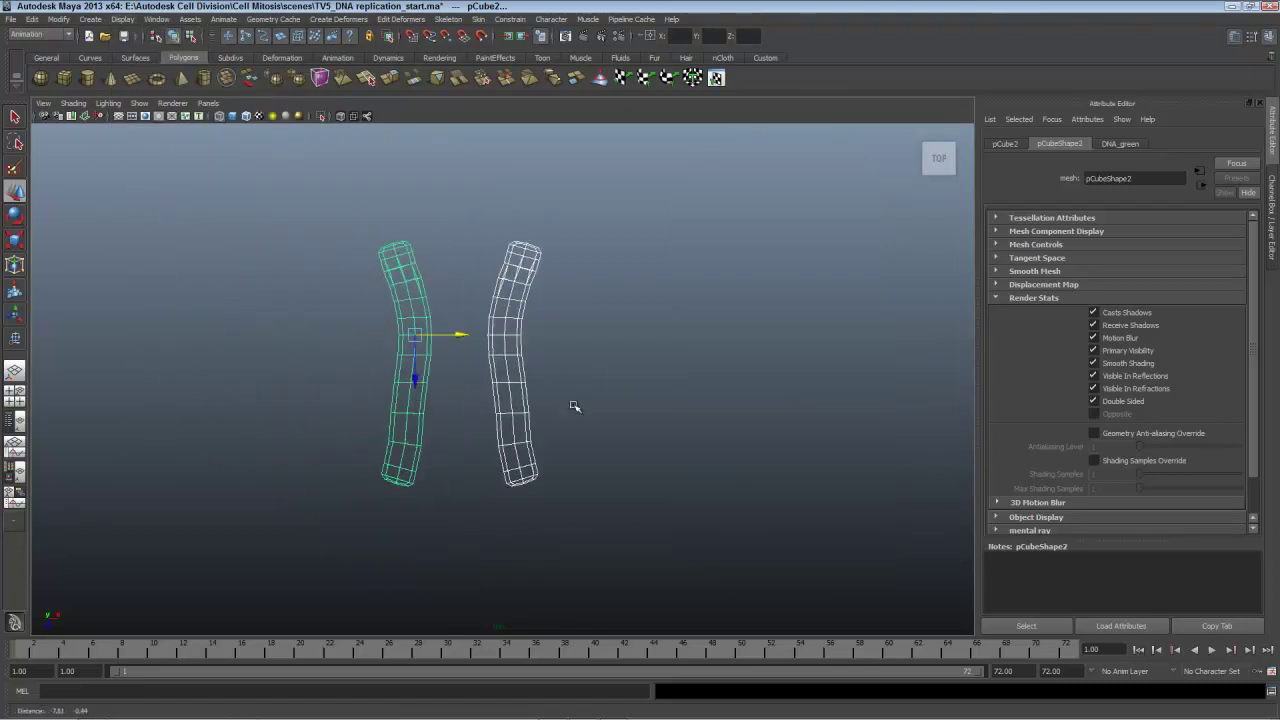
click(574, 406)
click(515, 405)
drag(546, 335, 631, 336)
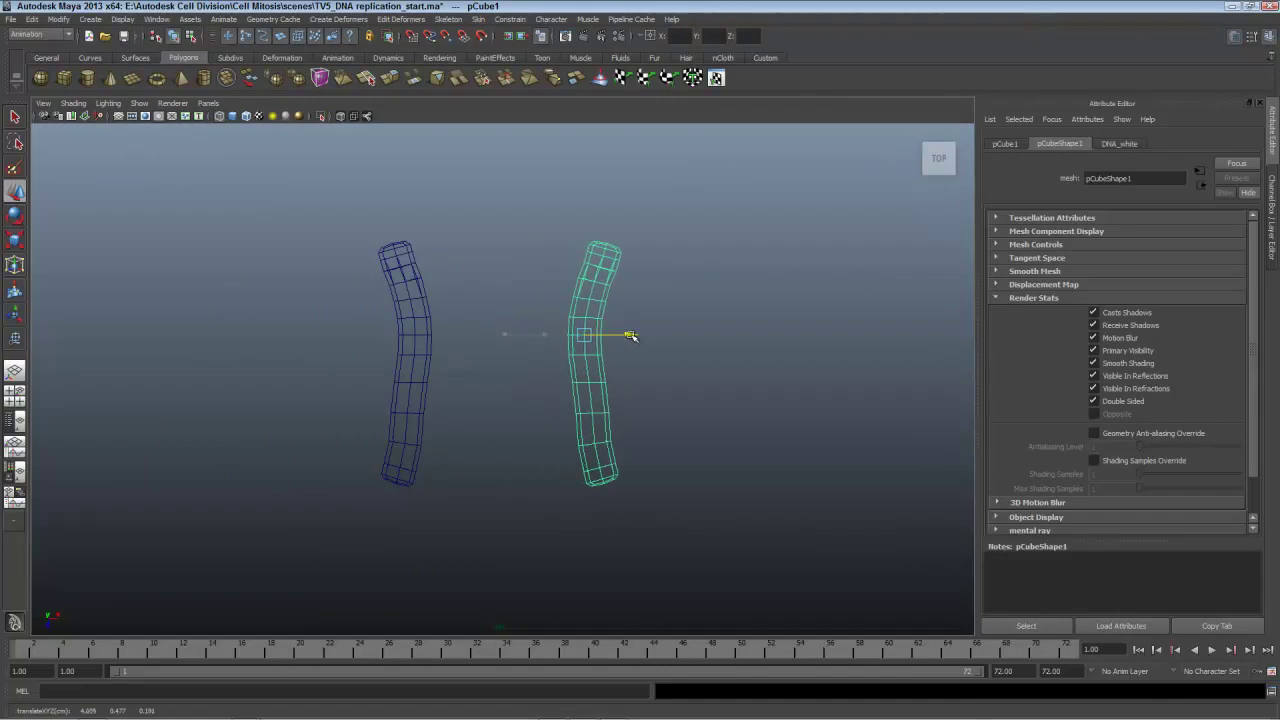
click(430, 355)
drag(458, 334, 401, 331)
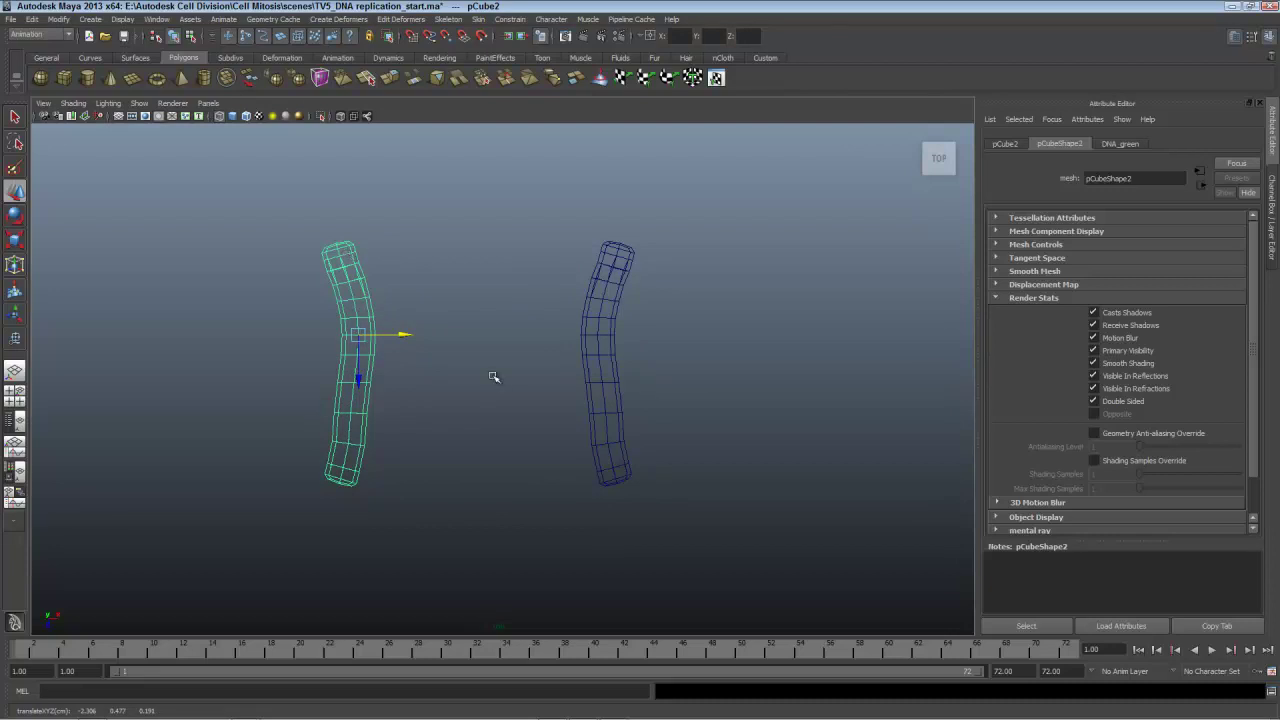
- Rename the left strand pCube2 to DNA_green01
click(1005, 143)
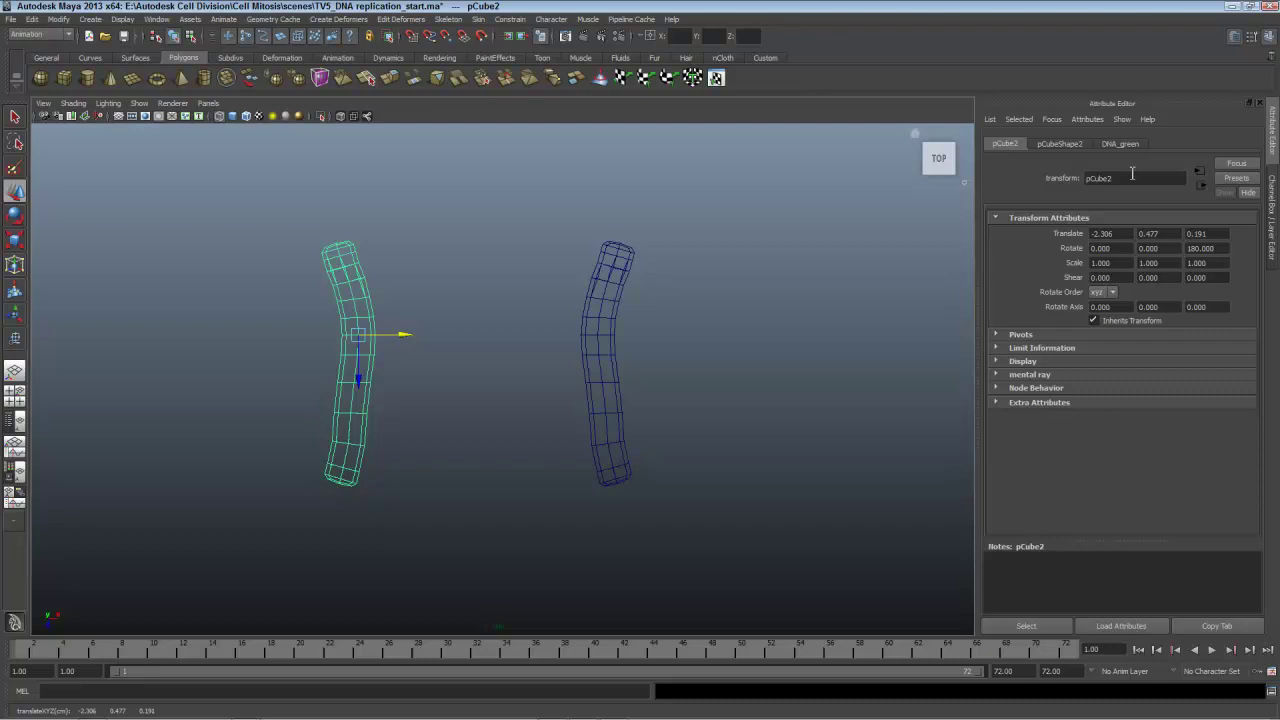
double_click(1097, 178)
text(D)
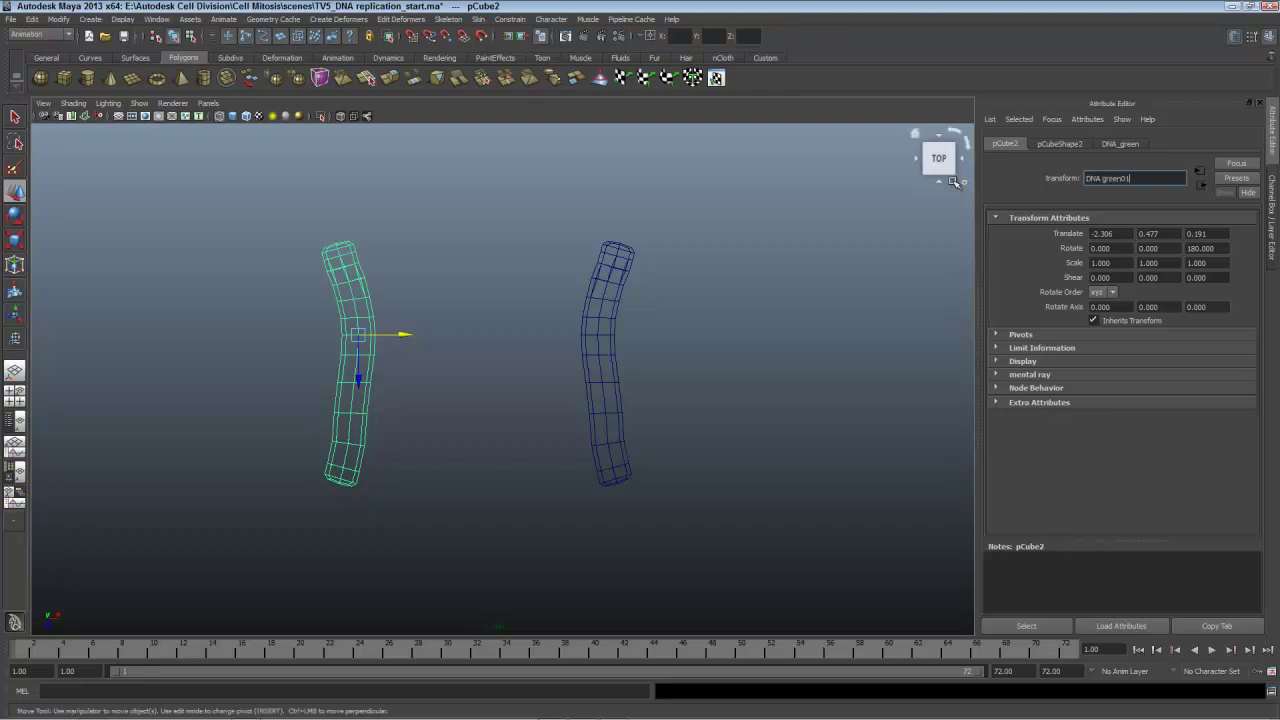
text(NA_green01)
key(Return)
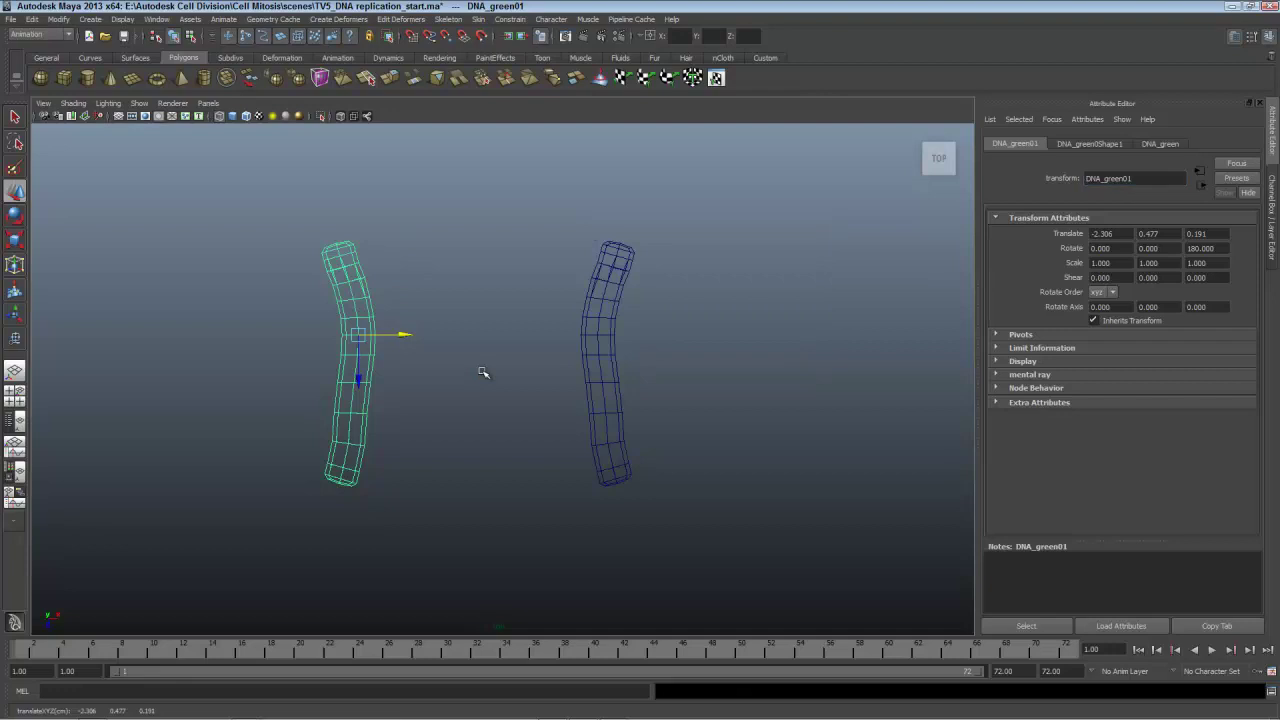
- Duplicate it as DNA_green02 and key the copy's translation and rotation at frame 1
key(ctrl+d)
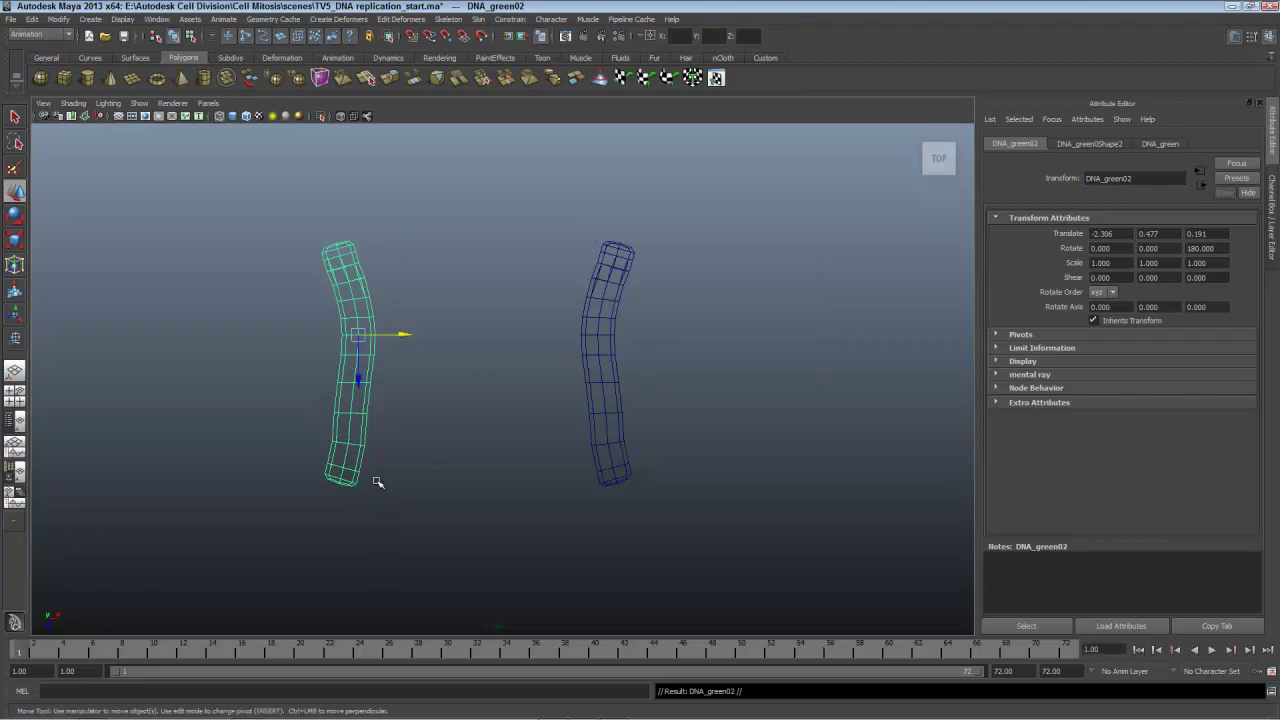
key(shift+w)
key(shift+e)
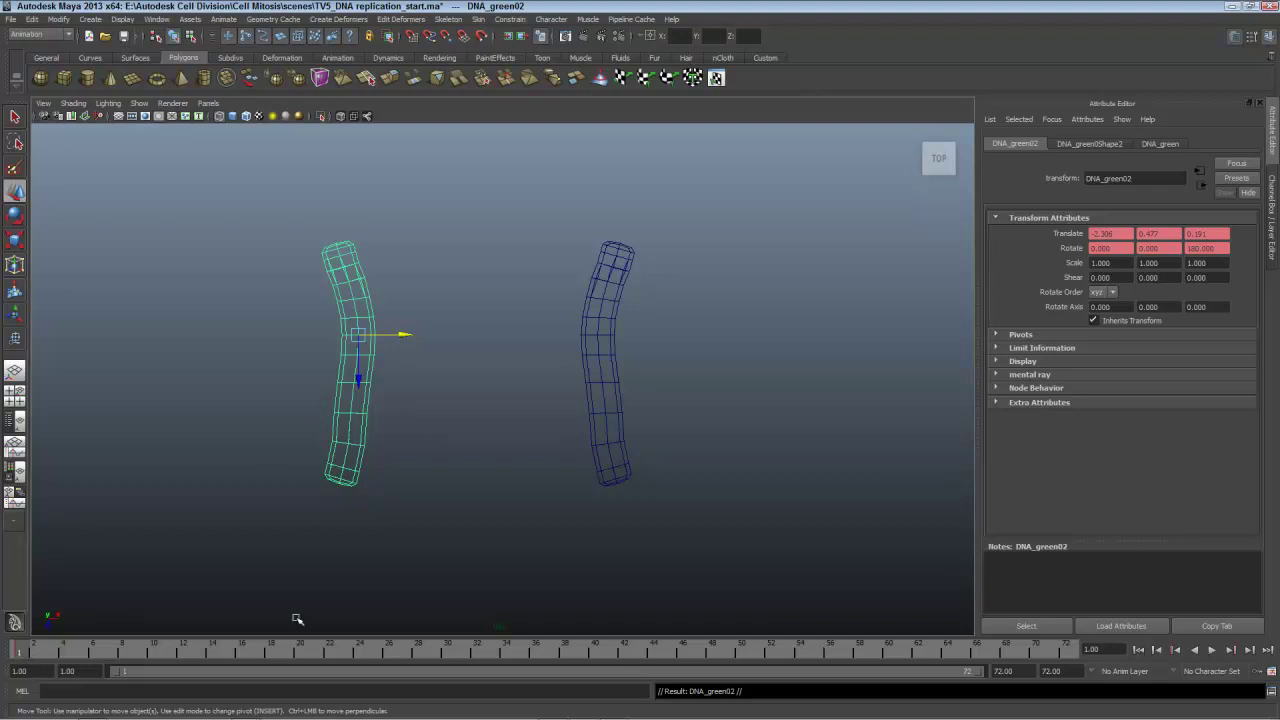
- At frame 24, move DNA_green02 right to translate X -1.417, crossing its original
key(alt+v)
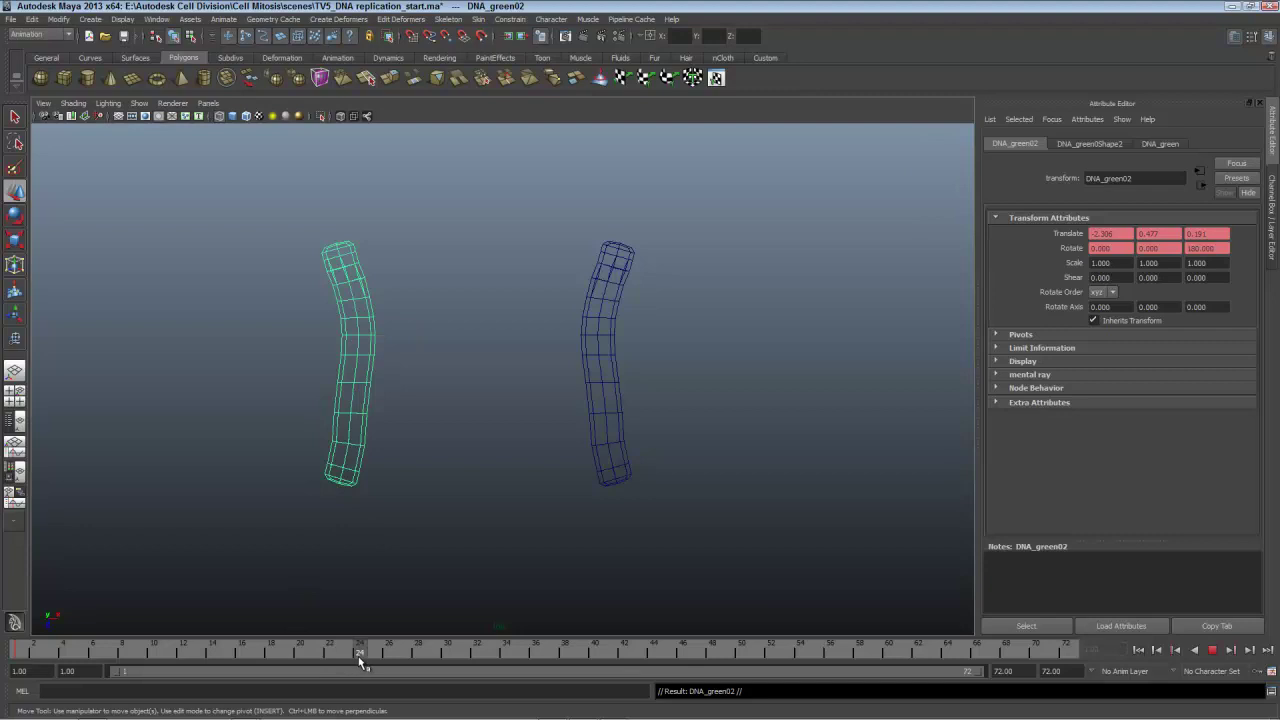
key(alt+v)
key(e)
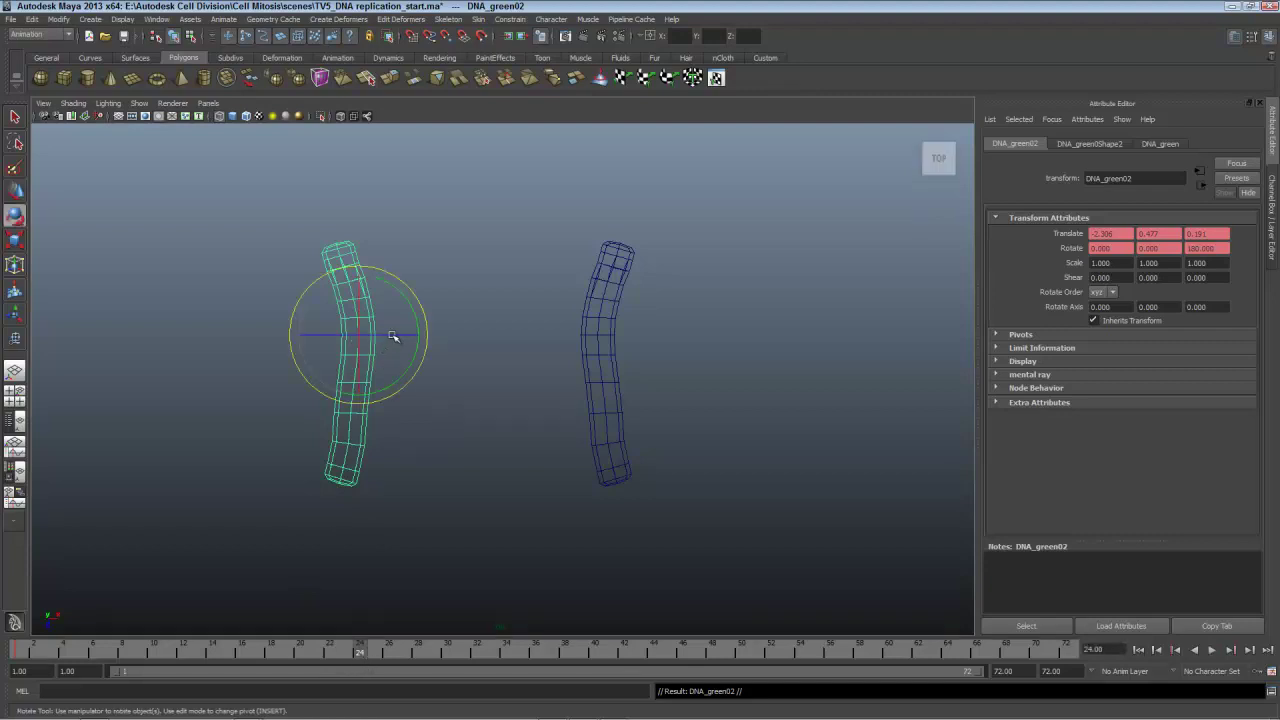
drag(393, 336, 553, 336)
key(ctrl+z)
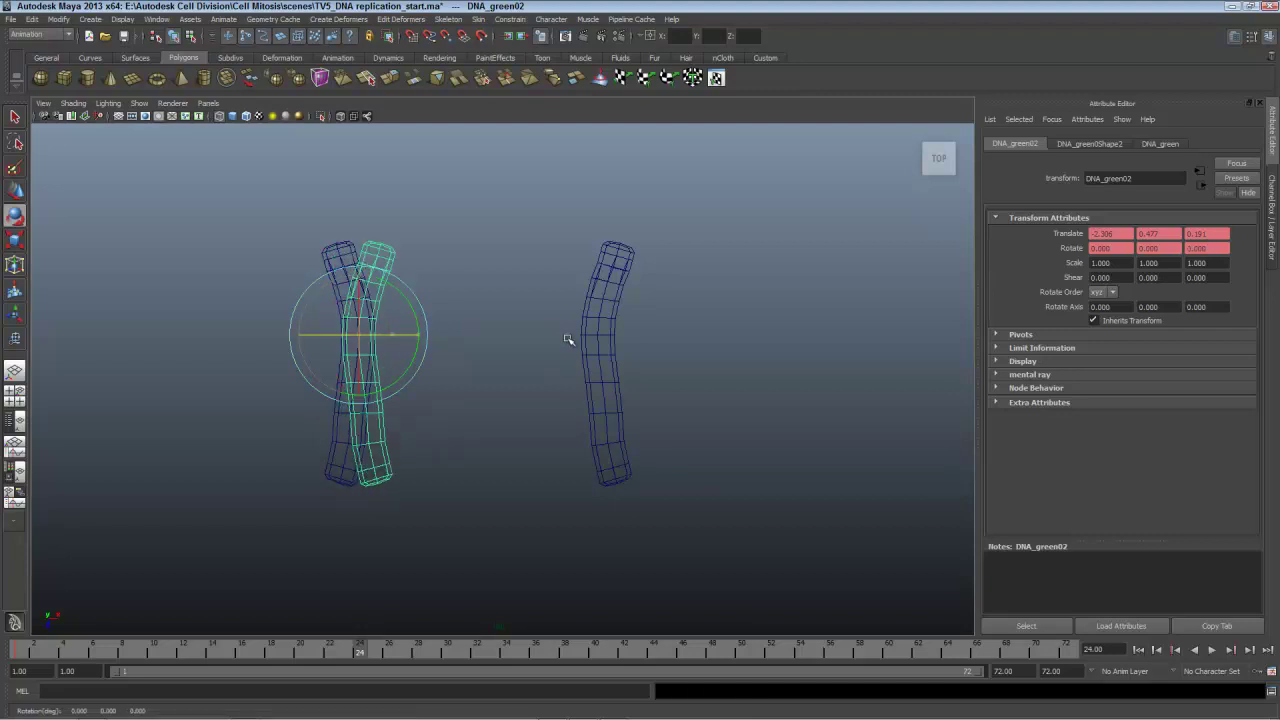
key(w)
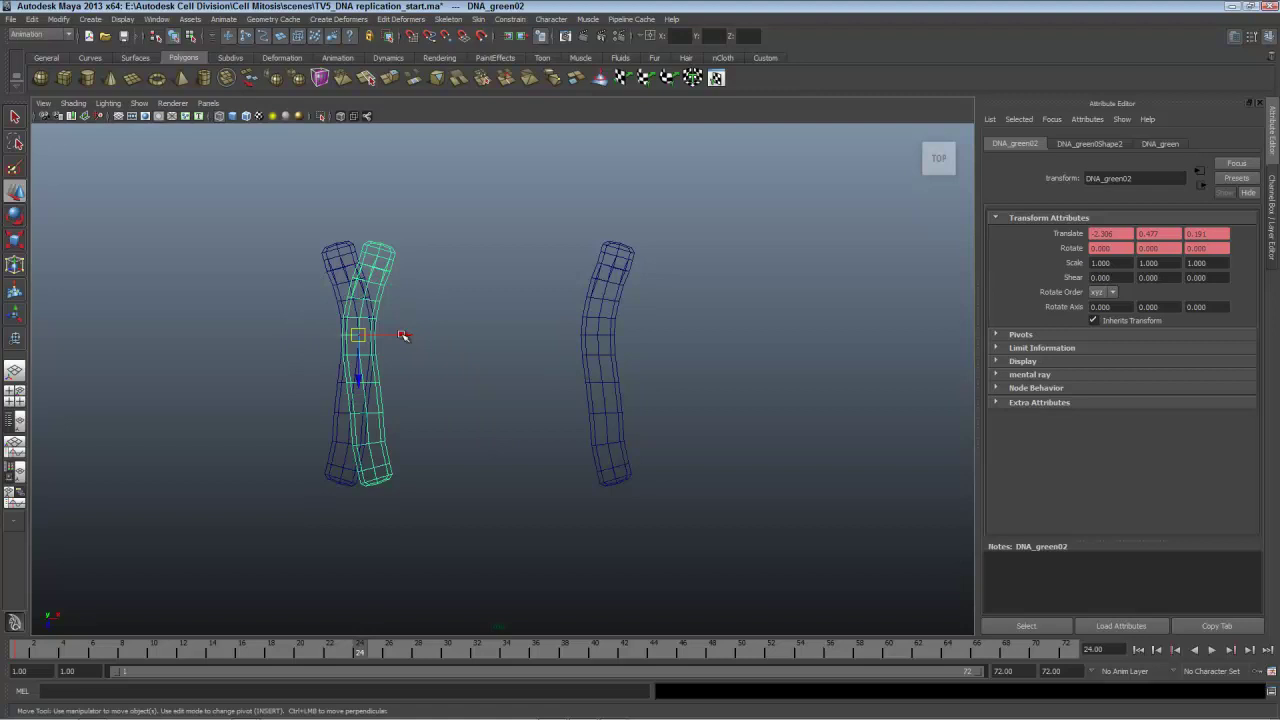
drag(406, 337, 432, 337)
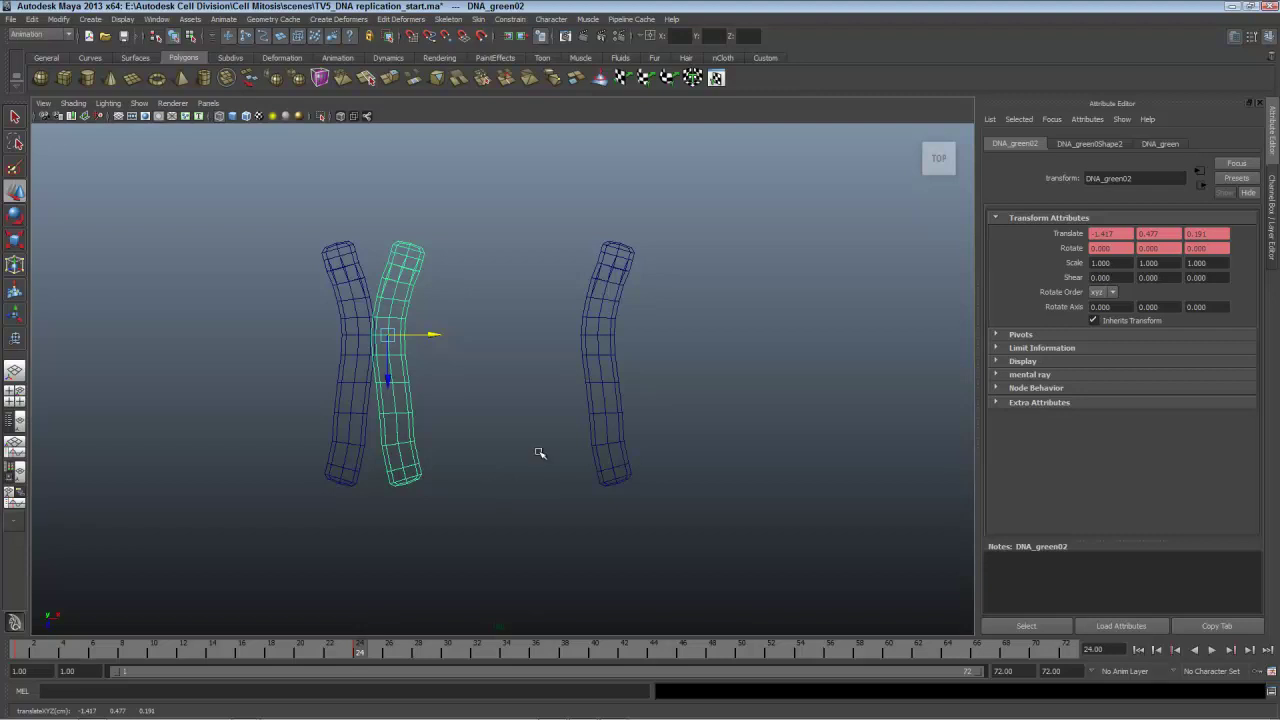
- Rename the right strand pCube1 to DNA_white01
click(540, 450)
click(603, 400)
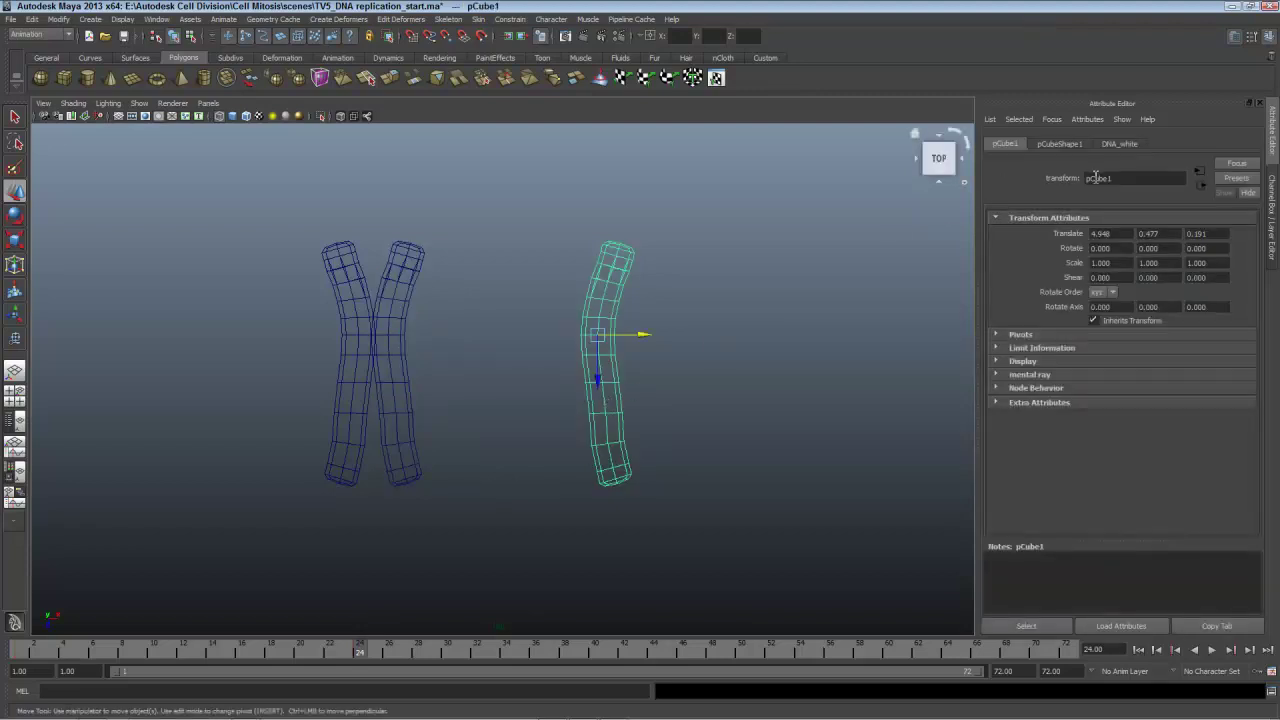
double_click(1149, 183)
text(DN)
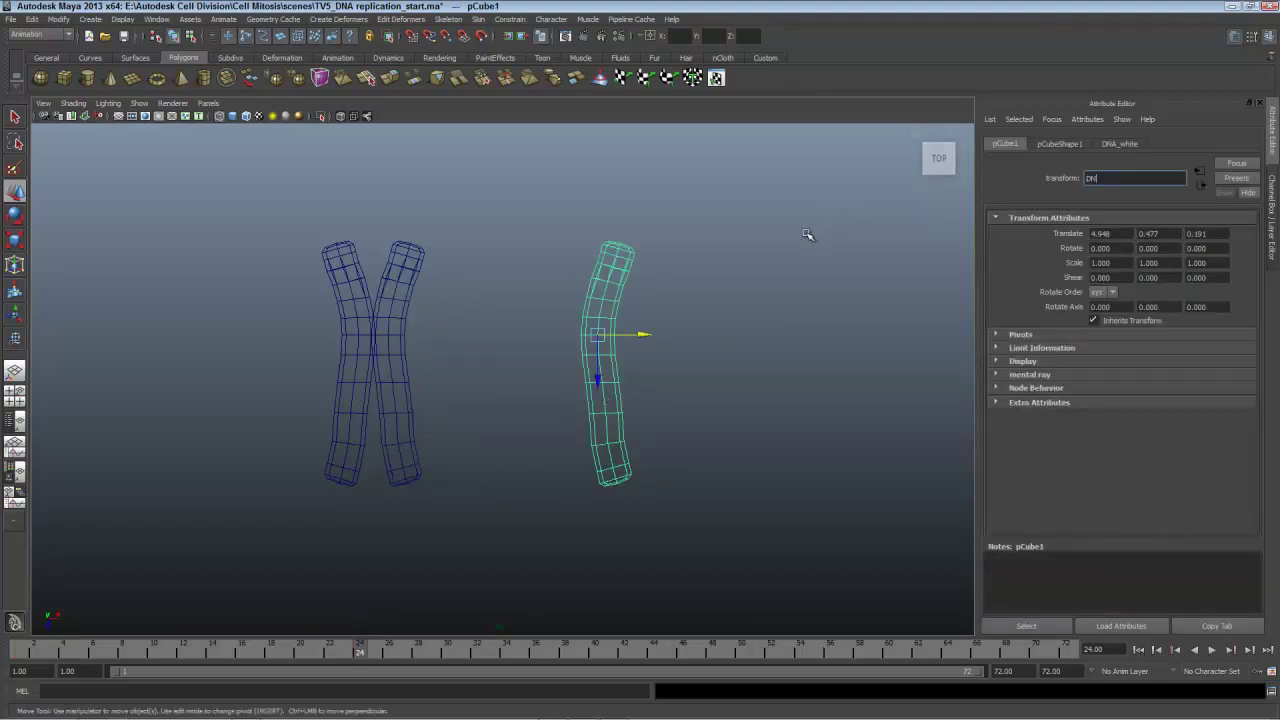
text(A_white)
key(Return)
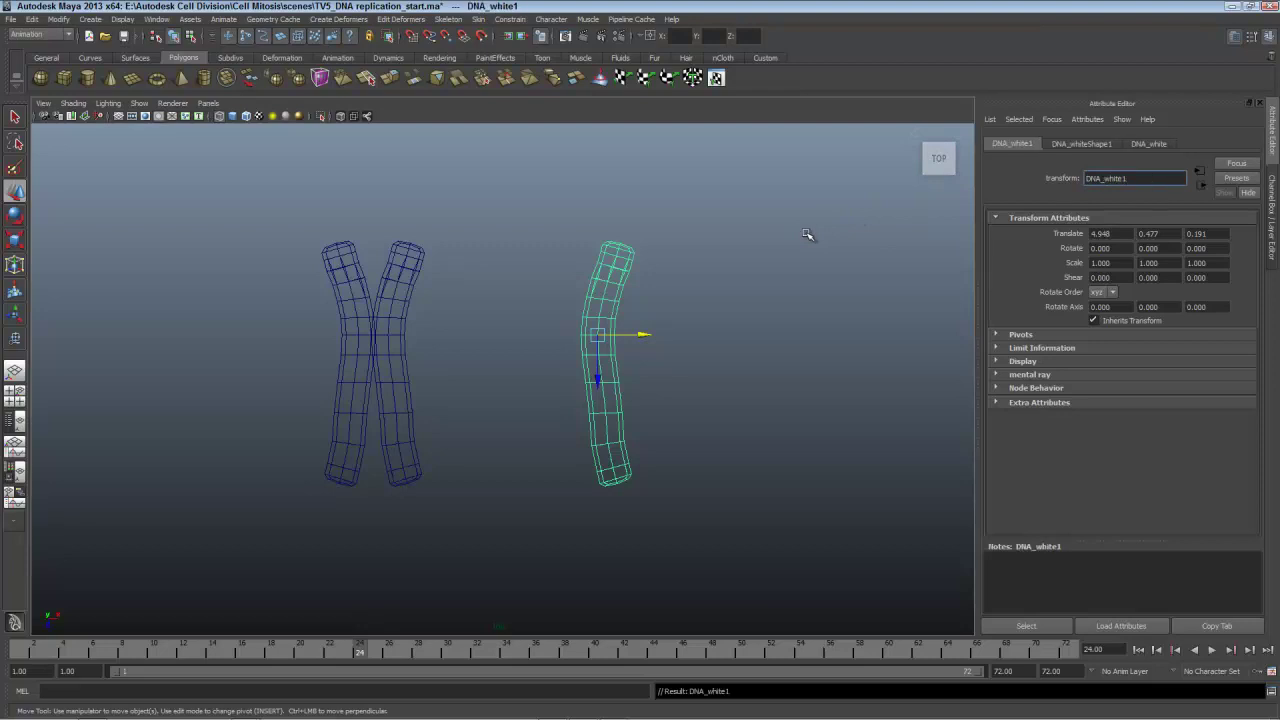
key(Return)
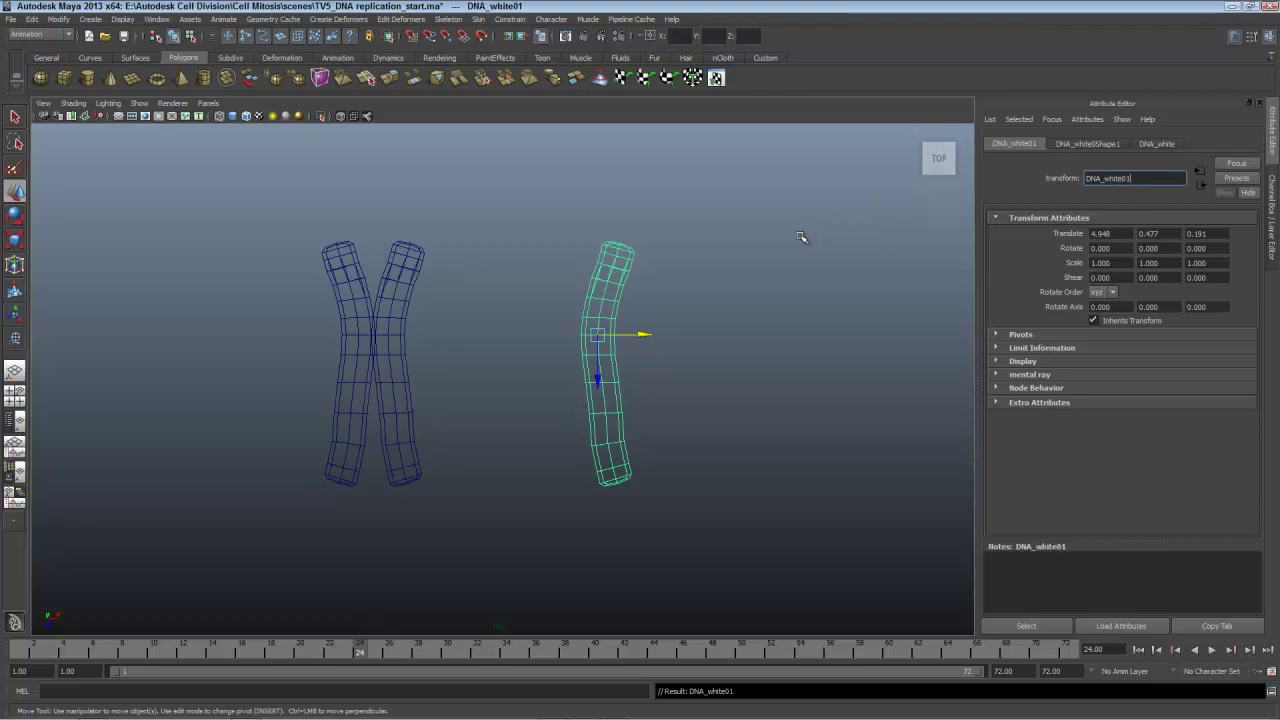
- Duplicate it as DNA_white02 and return the timeline to frame 1
click(594, 383)
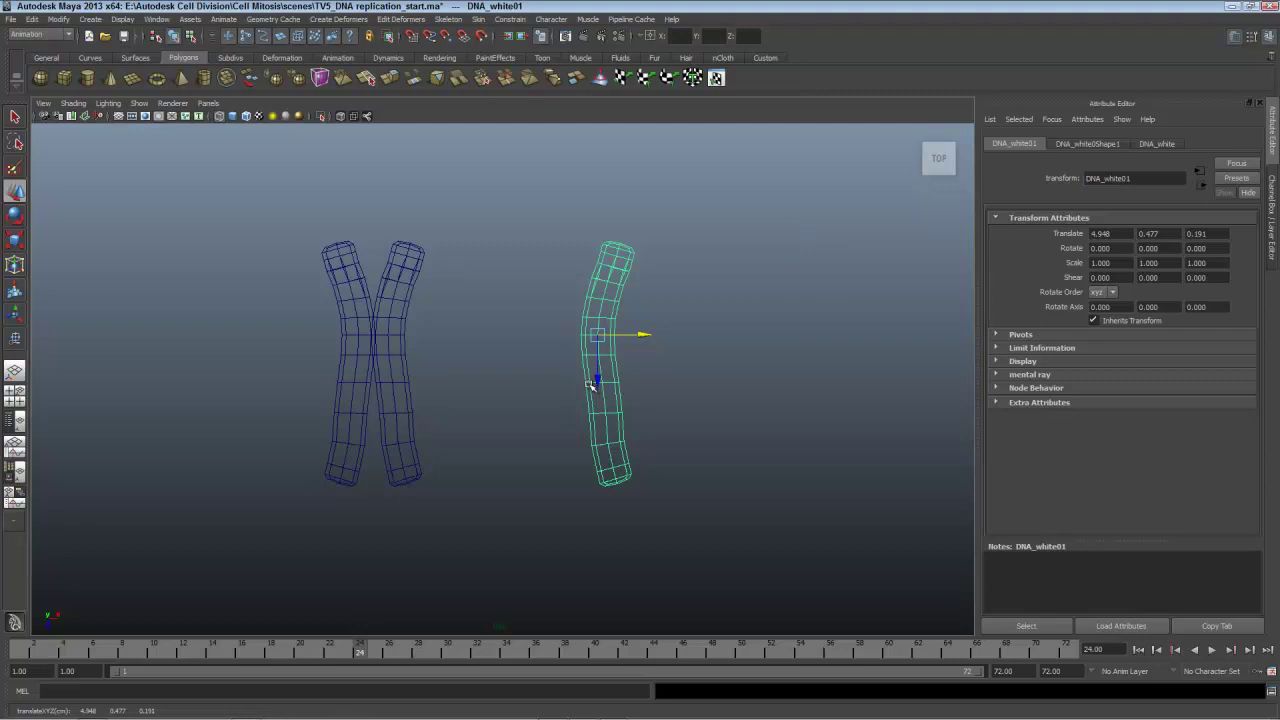
key(ctrl+d)
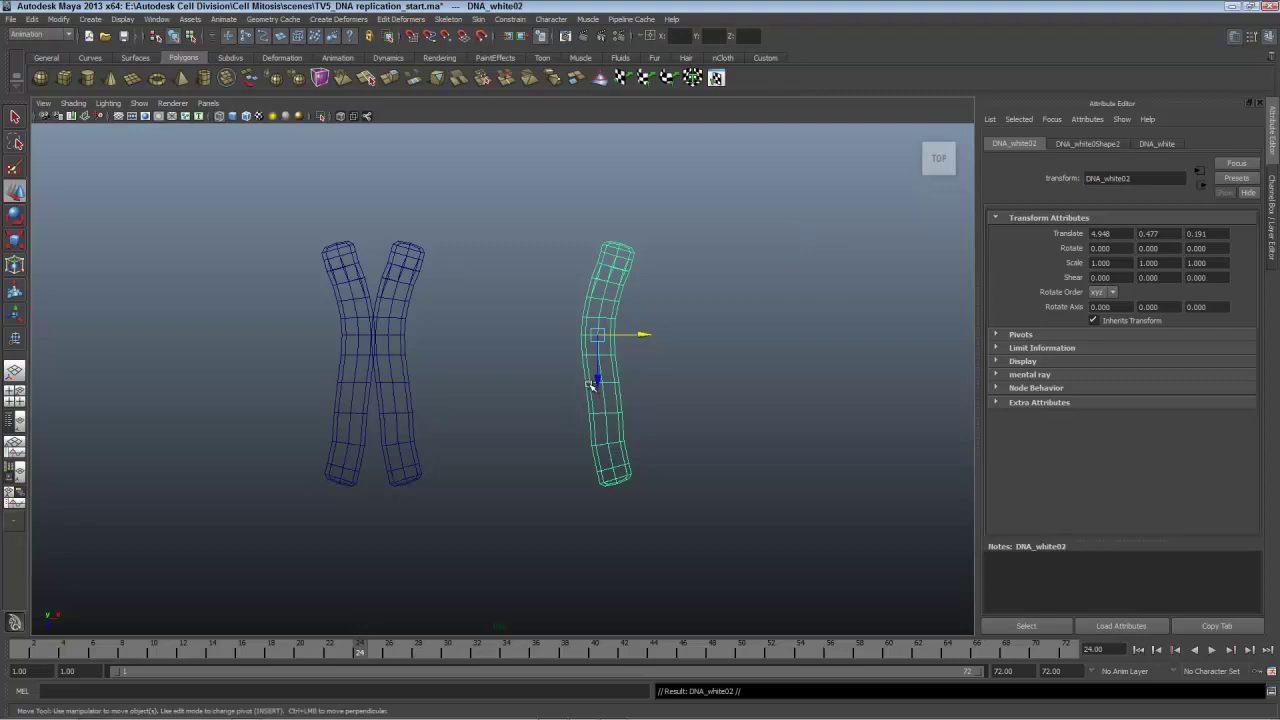
drag(378, 650, 3, 675)
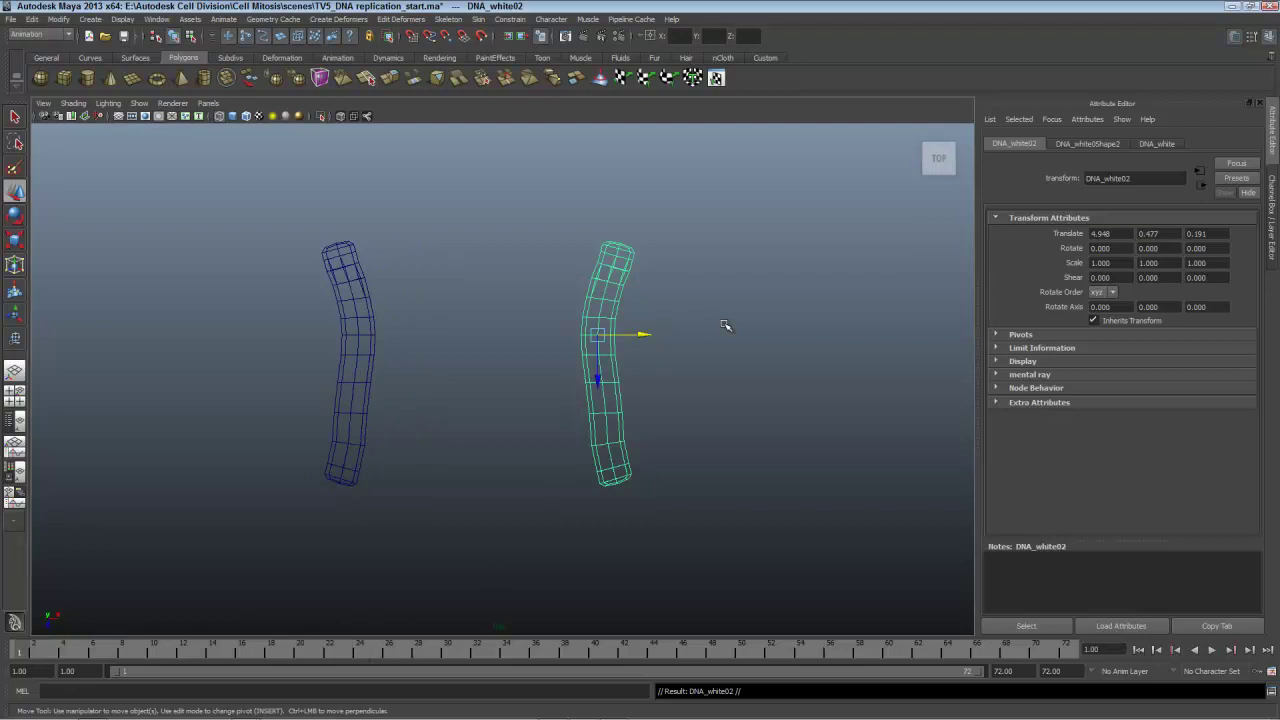
- Key DNA_white02's translation and rotation at frame 1, then go to frame 24
key(shift+w)
key(shift+e)
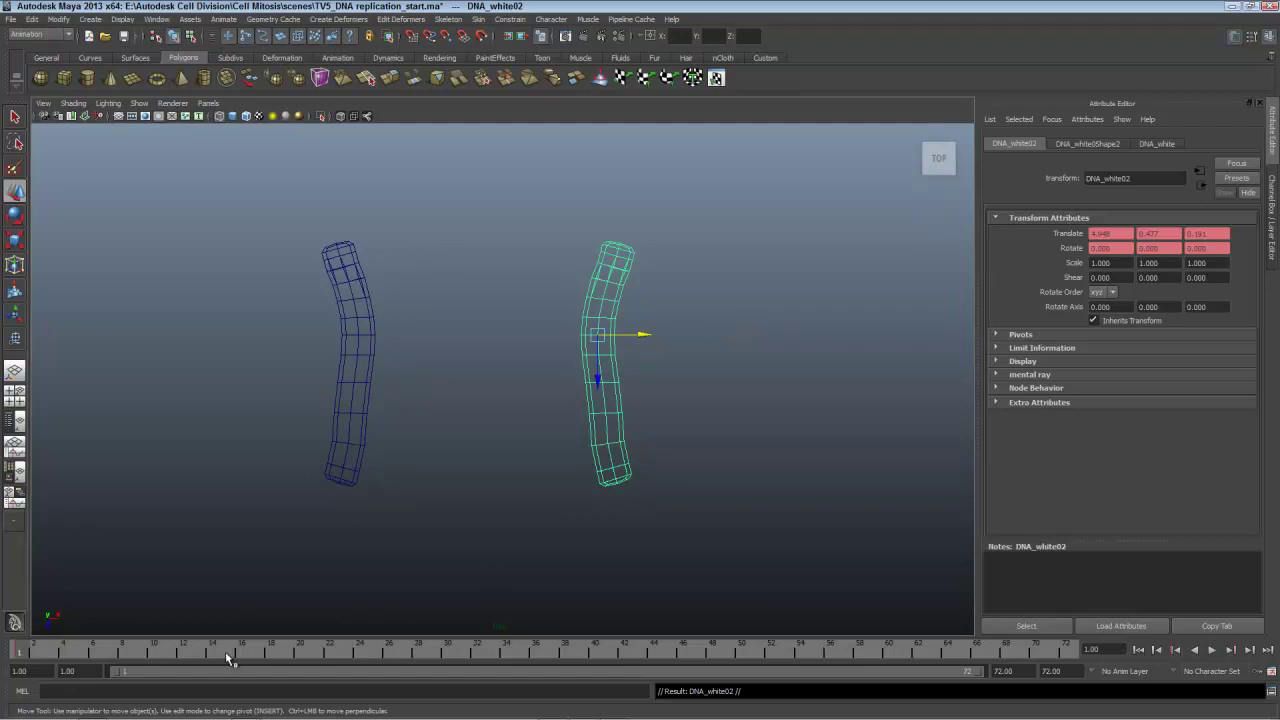
drag(225, 651, 360, 651)
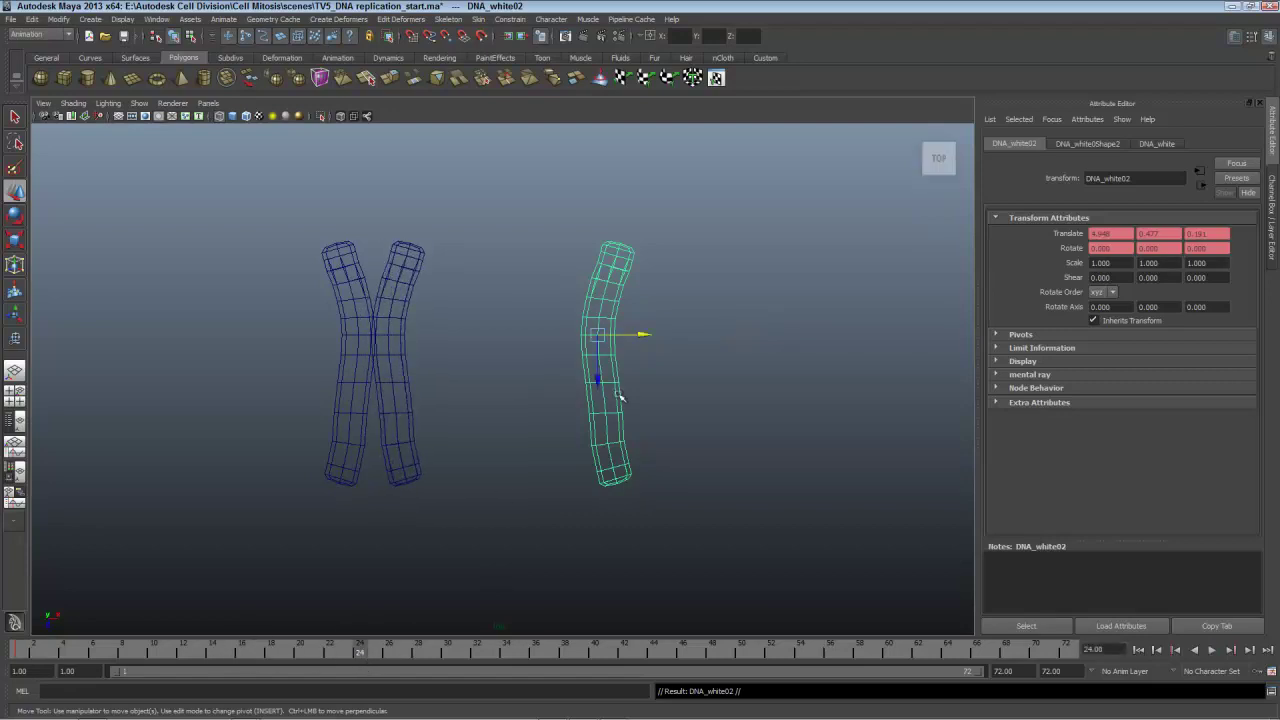
- At frame 24, rotate DNA_white02 to Z 180 and move it left across DNA_white01, then play back
key(e)
drag(640, 339, 472, 337)
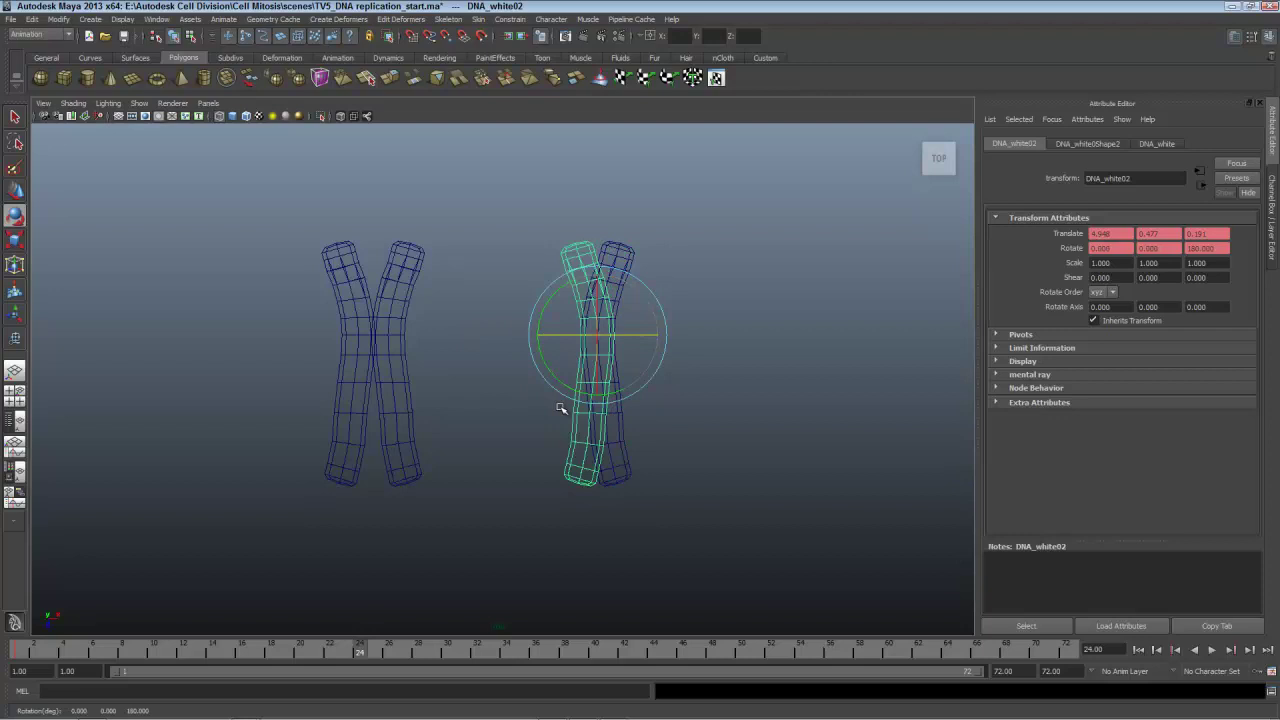
key(w)
drag(643, 337, 614, 335)
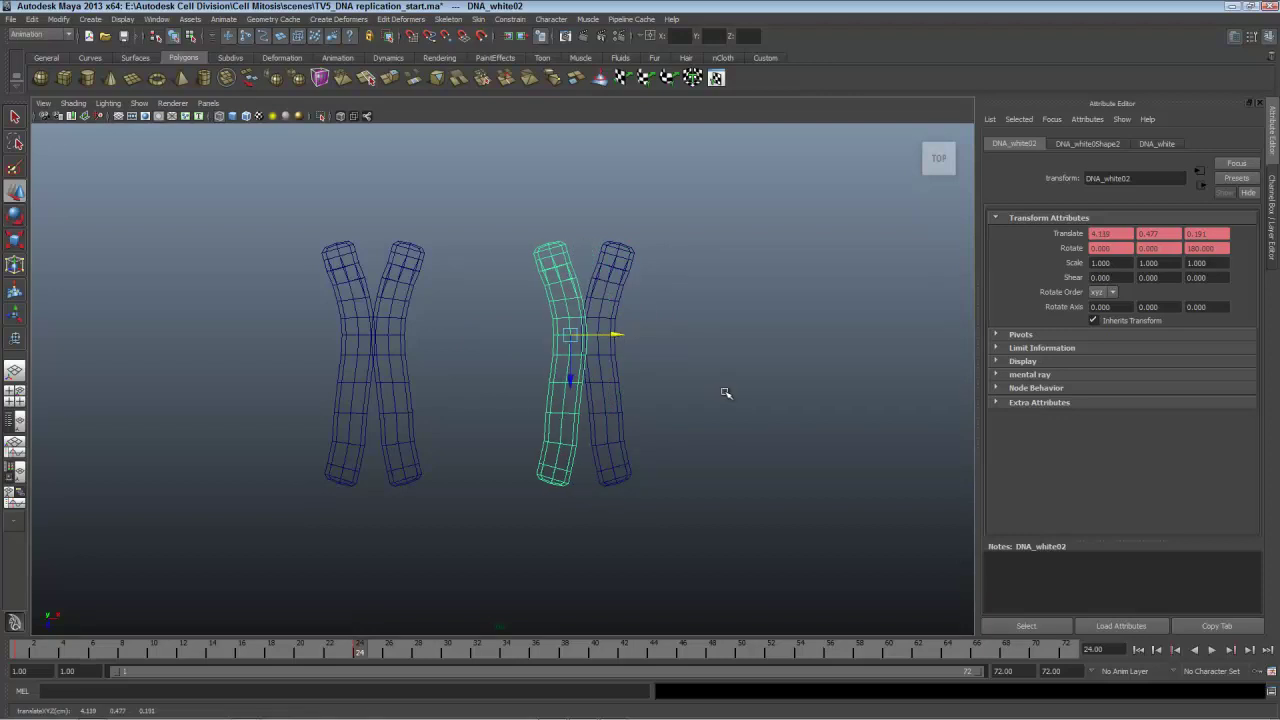
key(alt+v)
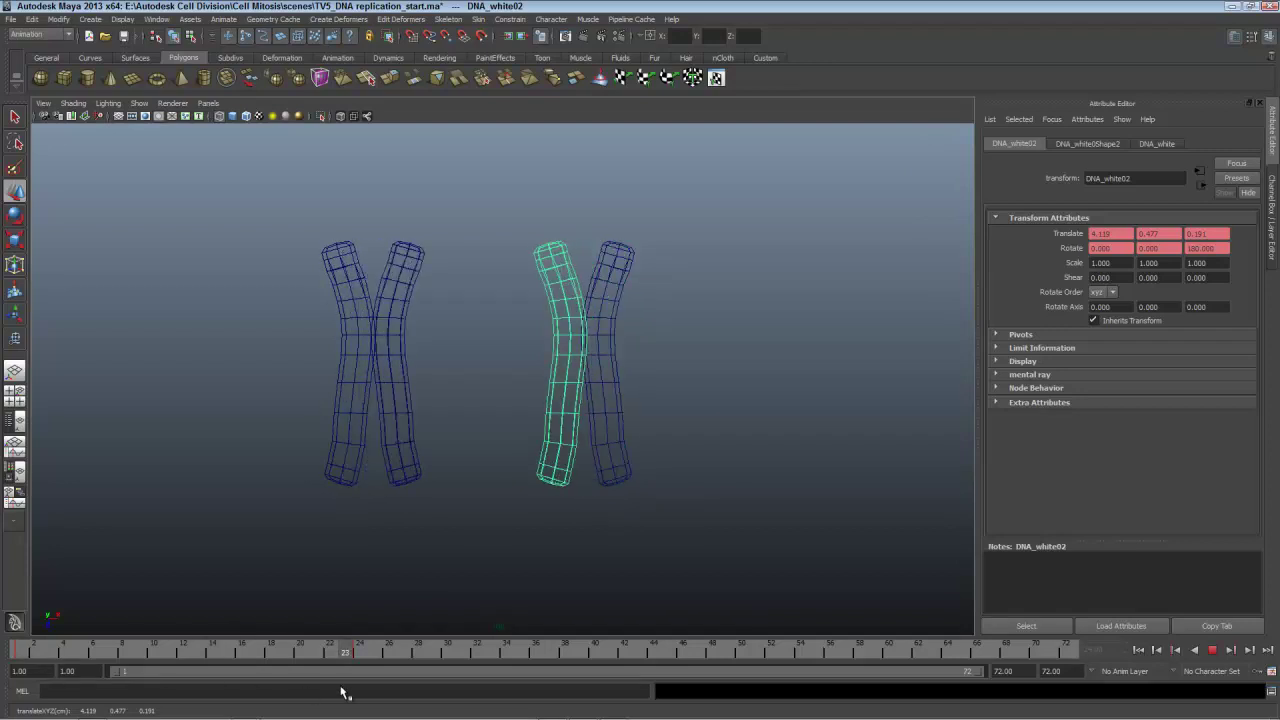
key(alt+v)
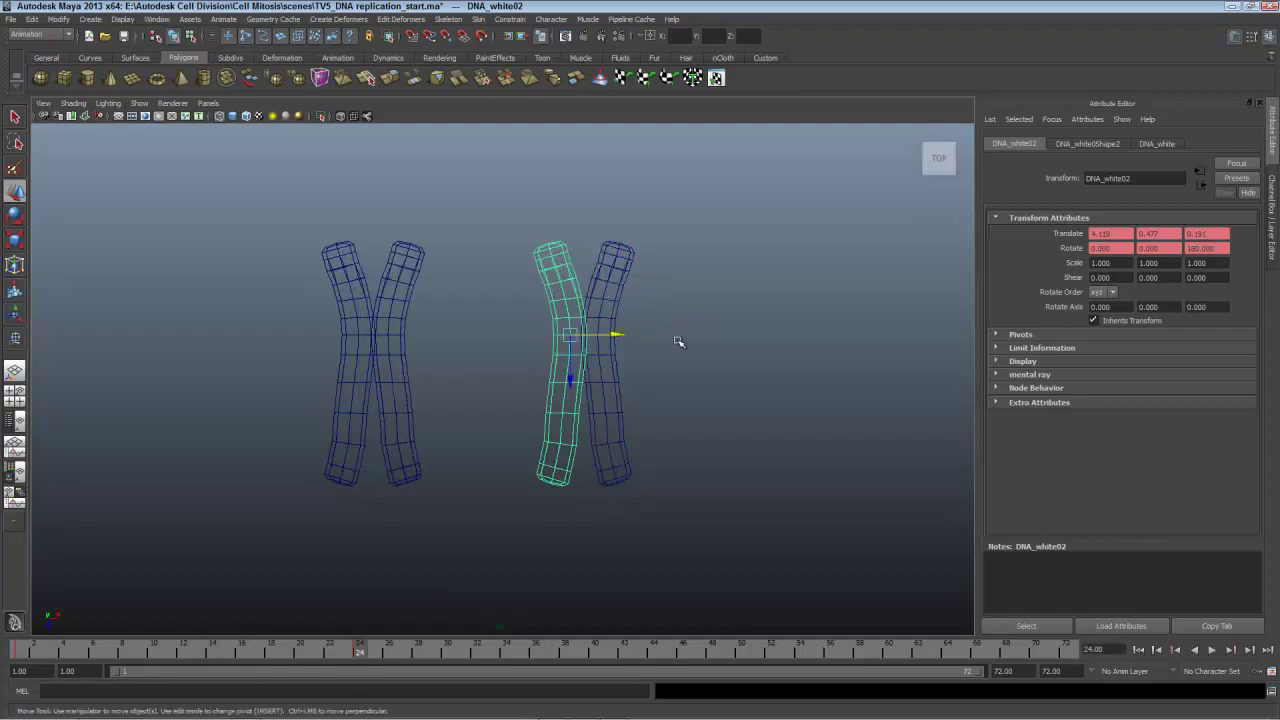
- Show the last hidden cell spheres again and frame the view around the strands
key(space)
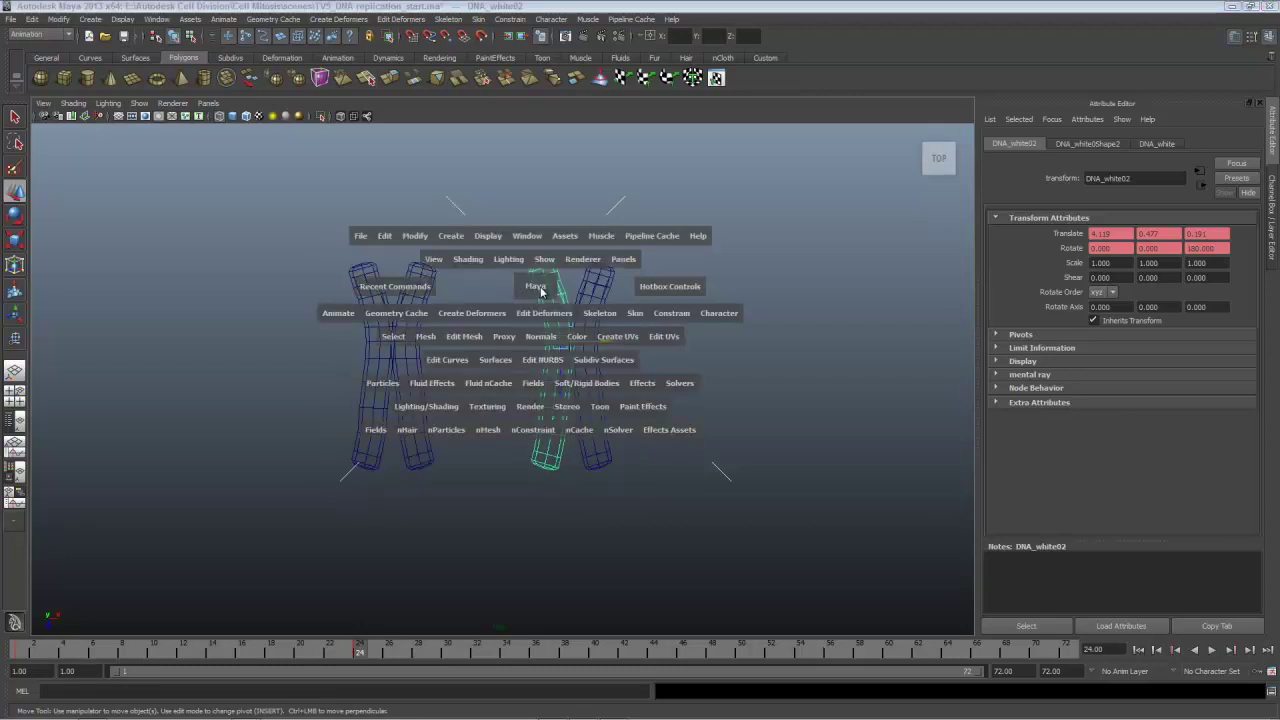
click(487, 238)
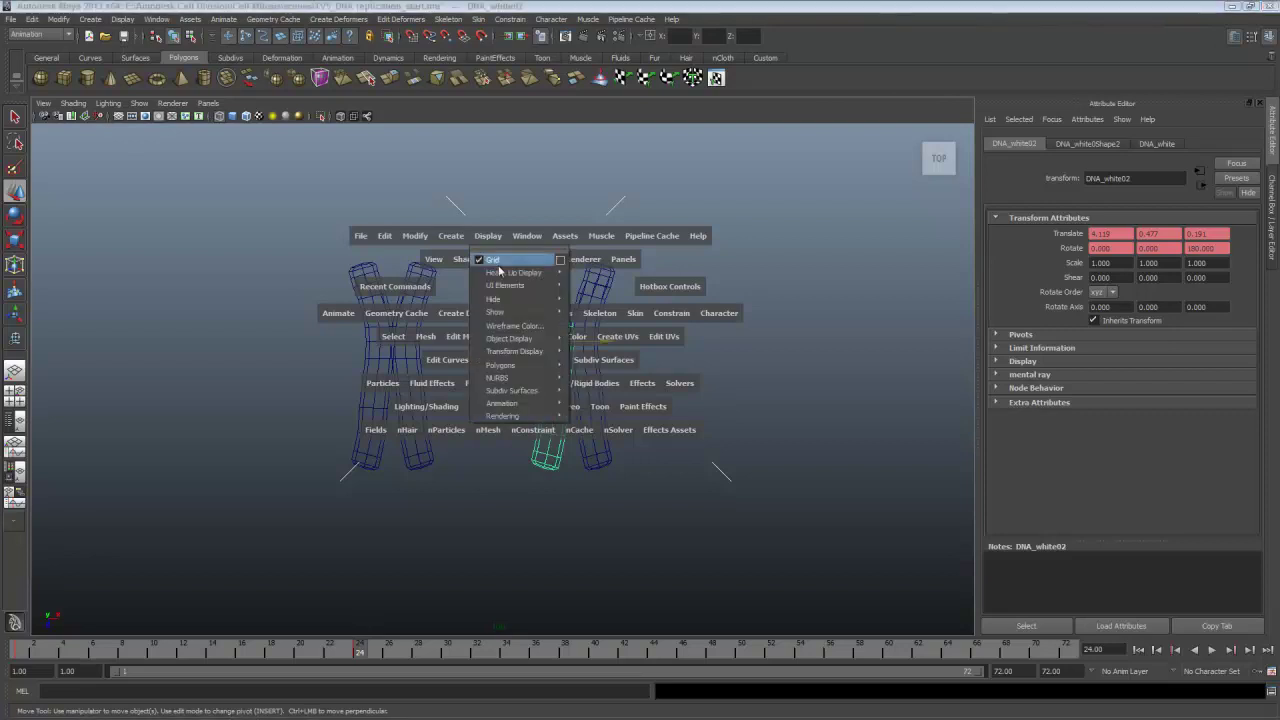
mouse_move(513, 317)
click(630, 337)
key(f)
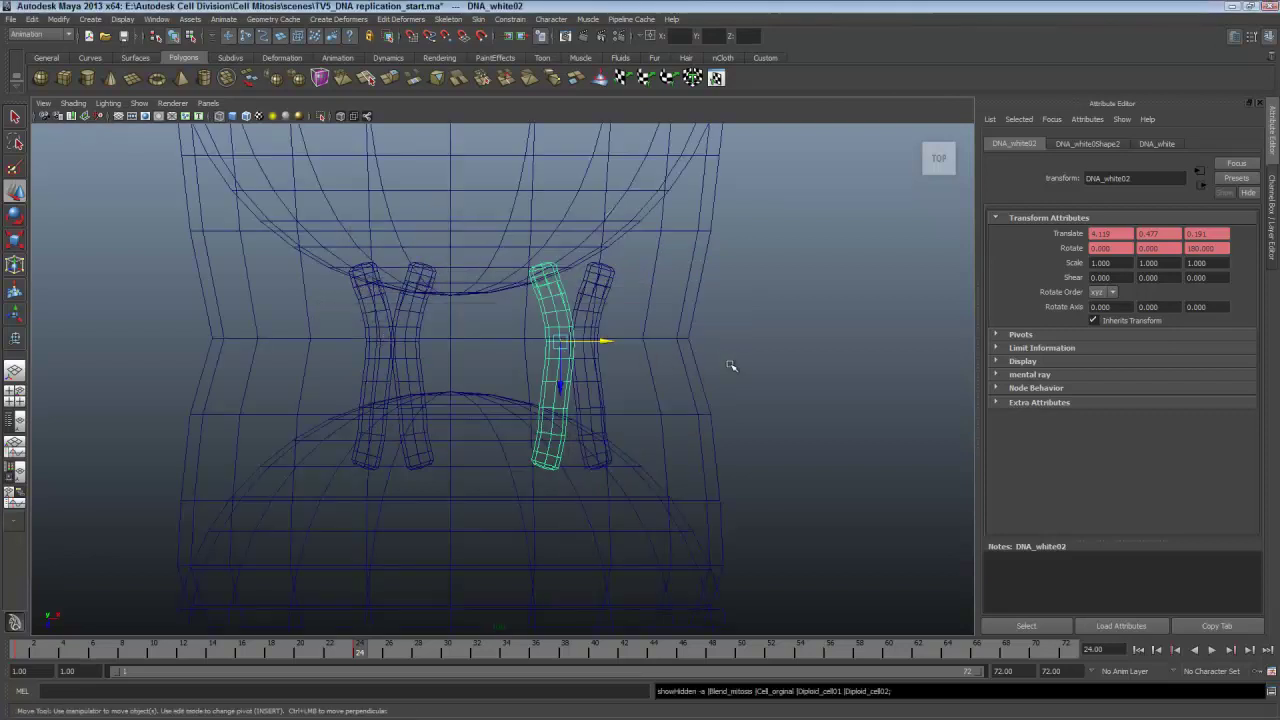
scroll(729, 366, down, 5)
scroll(700, 375, up, 2)
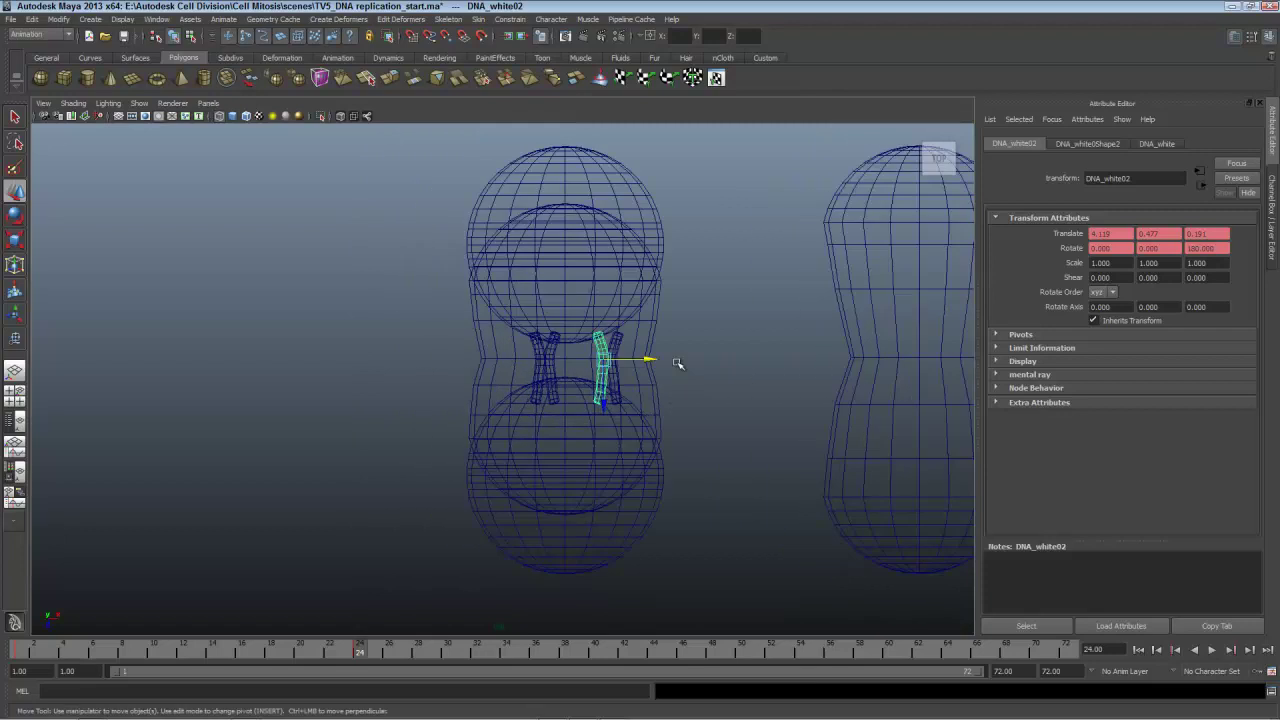
- Set the playback end frame to 120
double_click(1004, 671)
text(120)
key(Return)
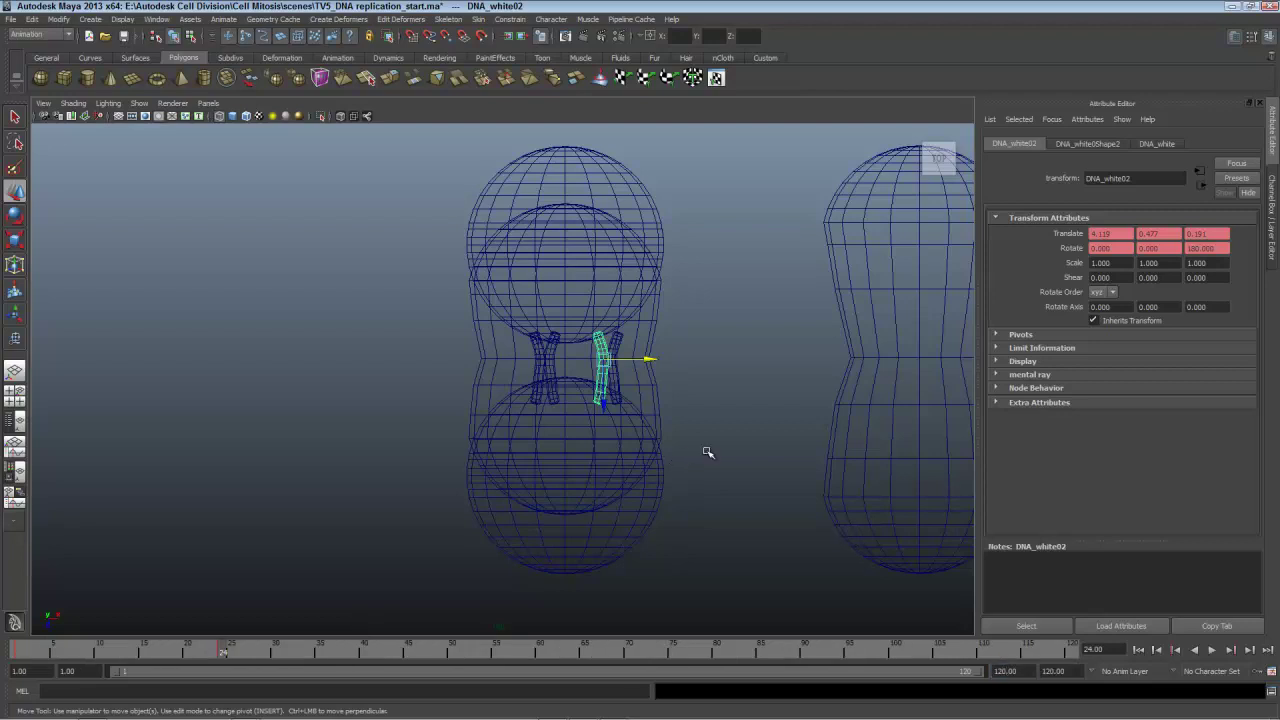
- Pan to centre the cells and select the Cell_orginal mesh
alt+middle_drag(709, 457, 680, 443)
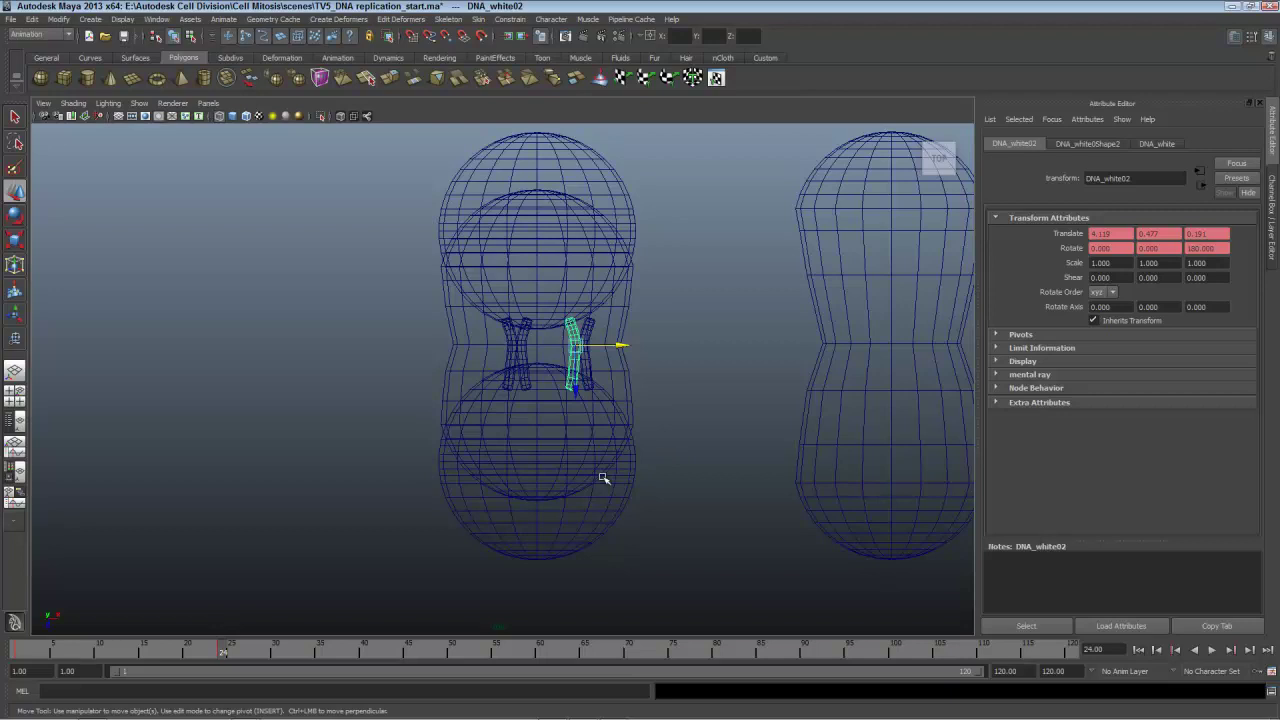
click(620, 375)
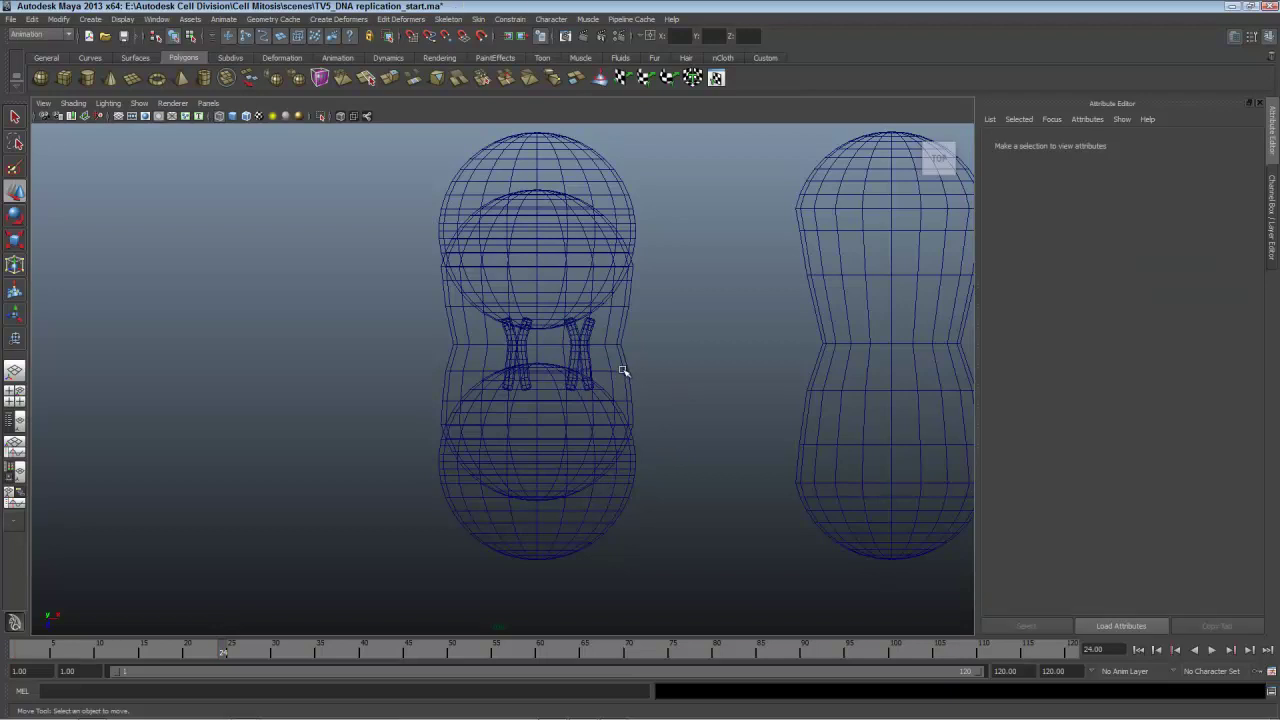
click(624, 366)
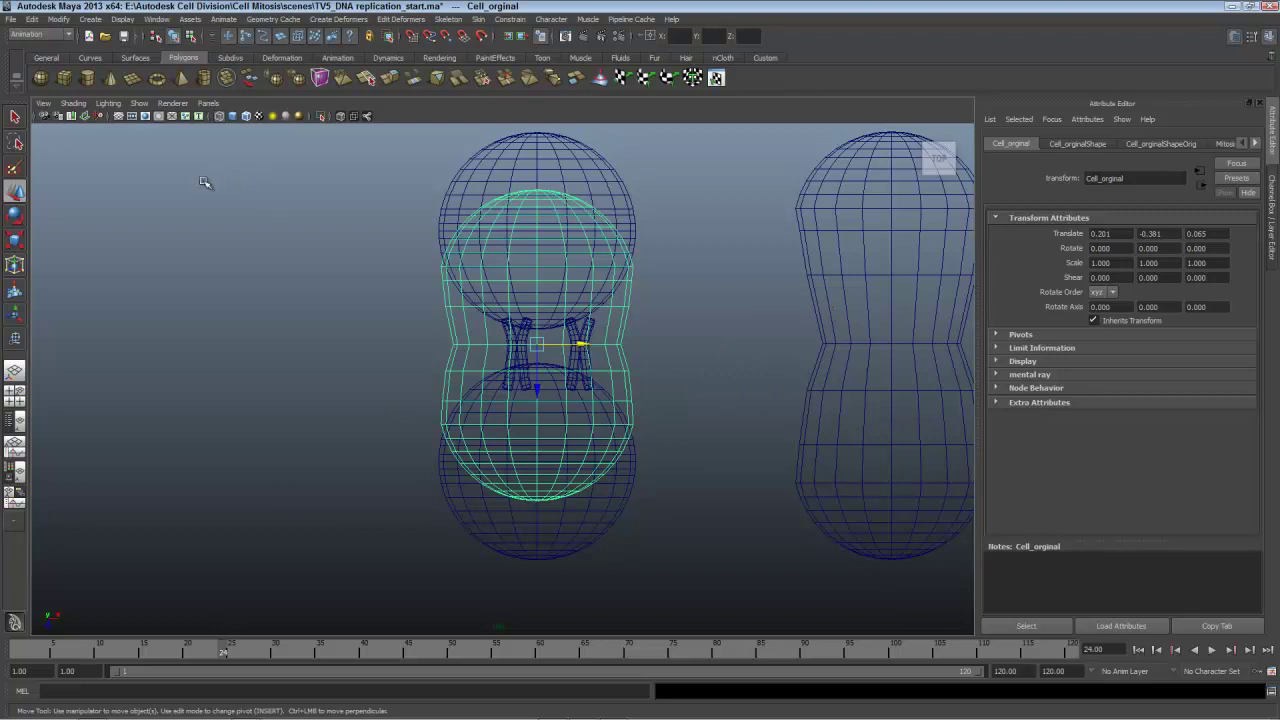
- Open the Dope Sheet and expand Cell_orginal to its Mitosis_Blend_mitosis keys
click(157, 19)
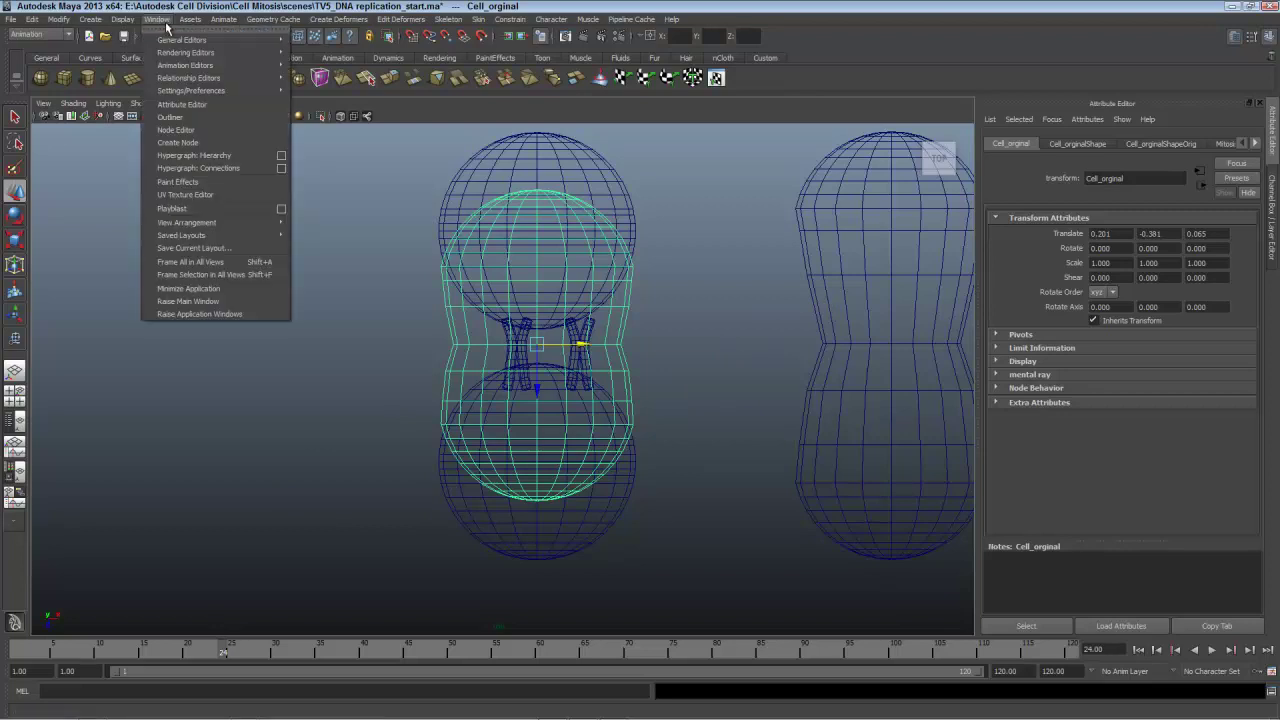
mouse_move(235, 66)
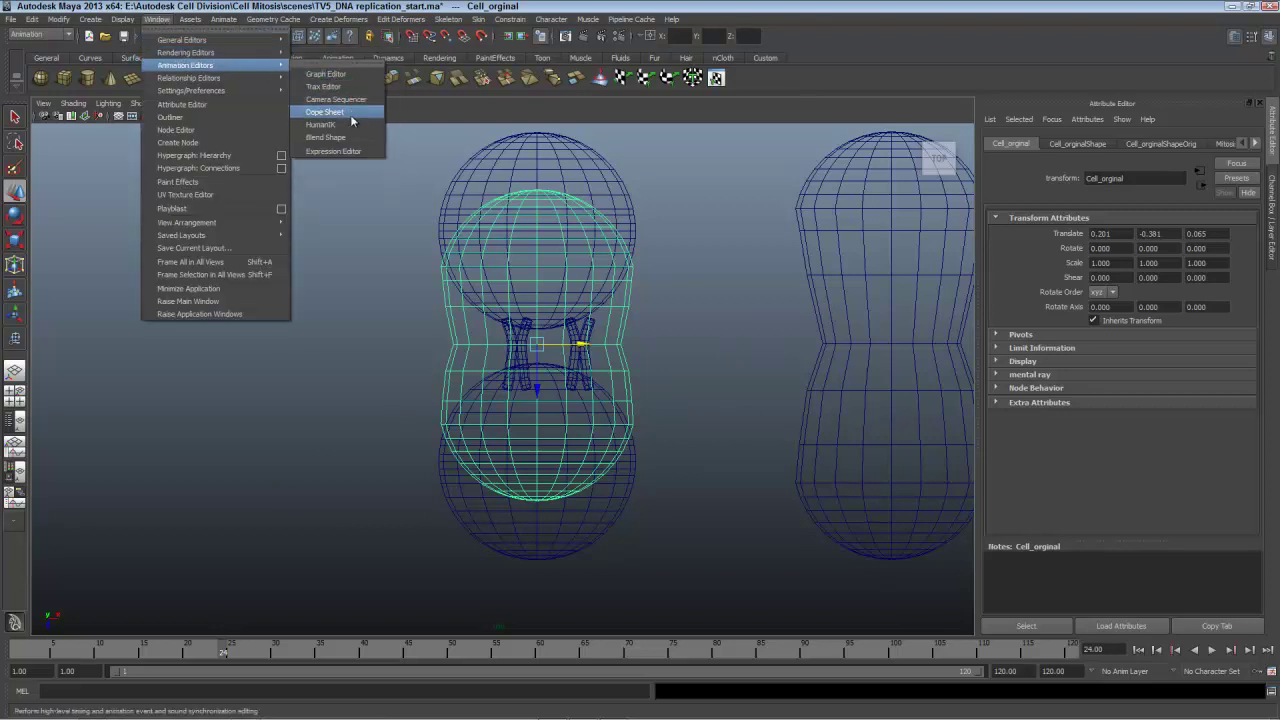
click(330, 112)
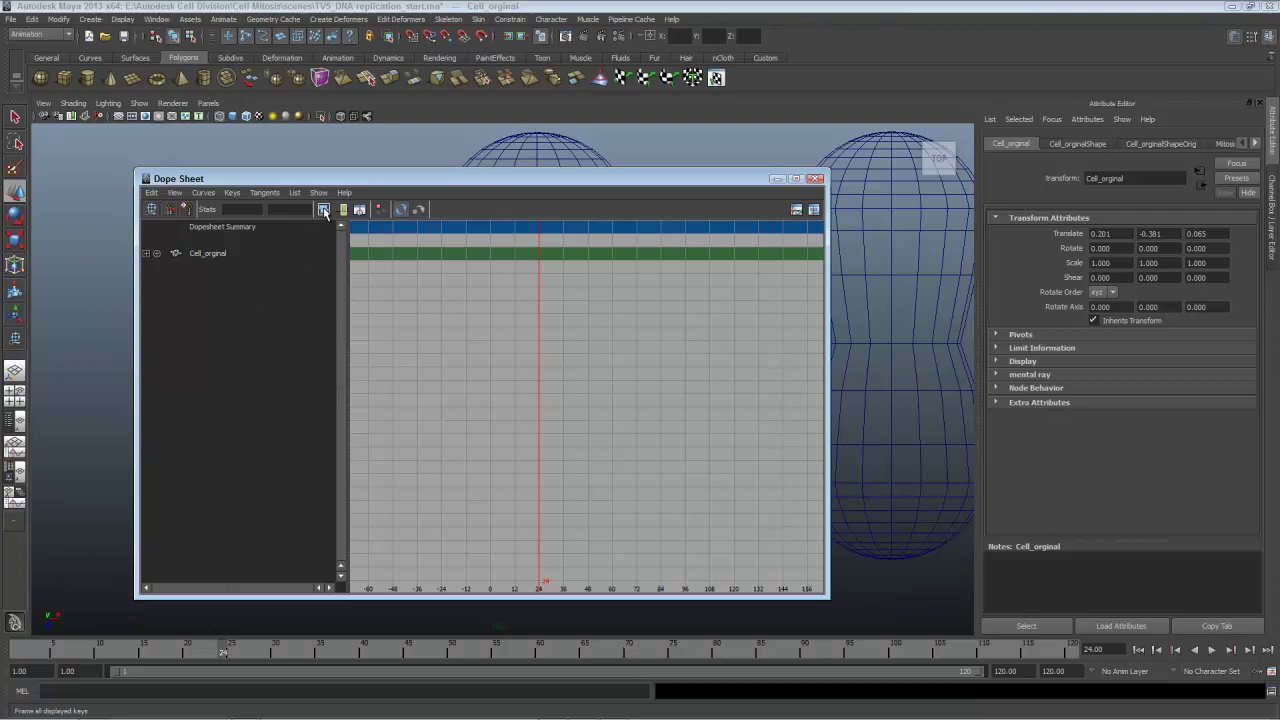
click(147, 254)
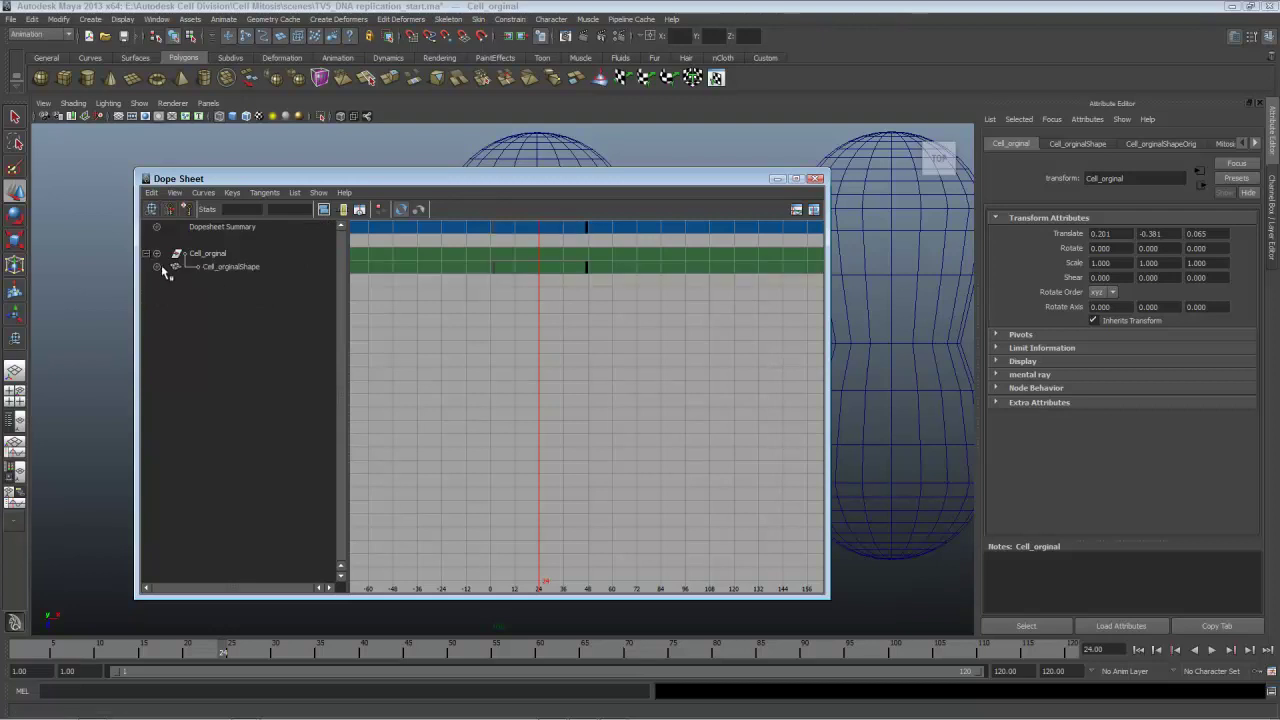
click(157, 267)
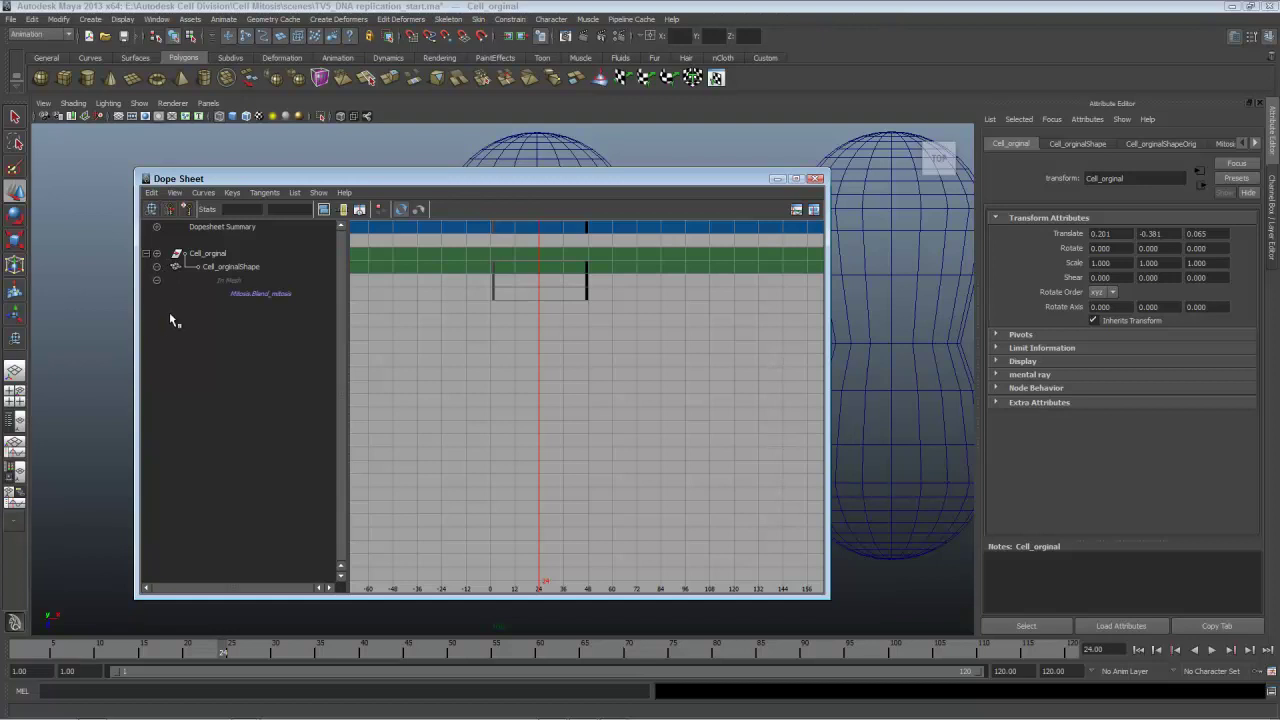
click(258, 296)
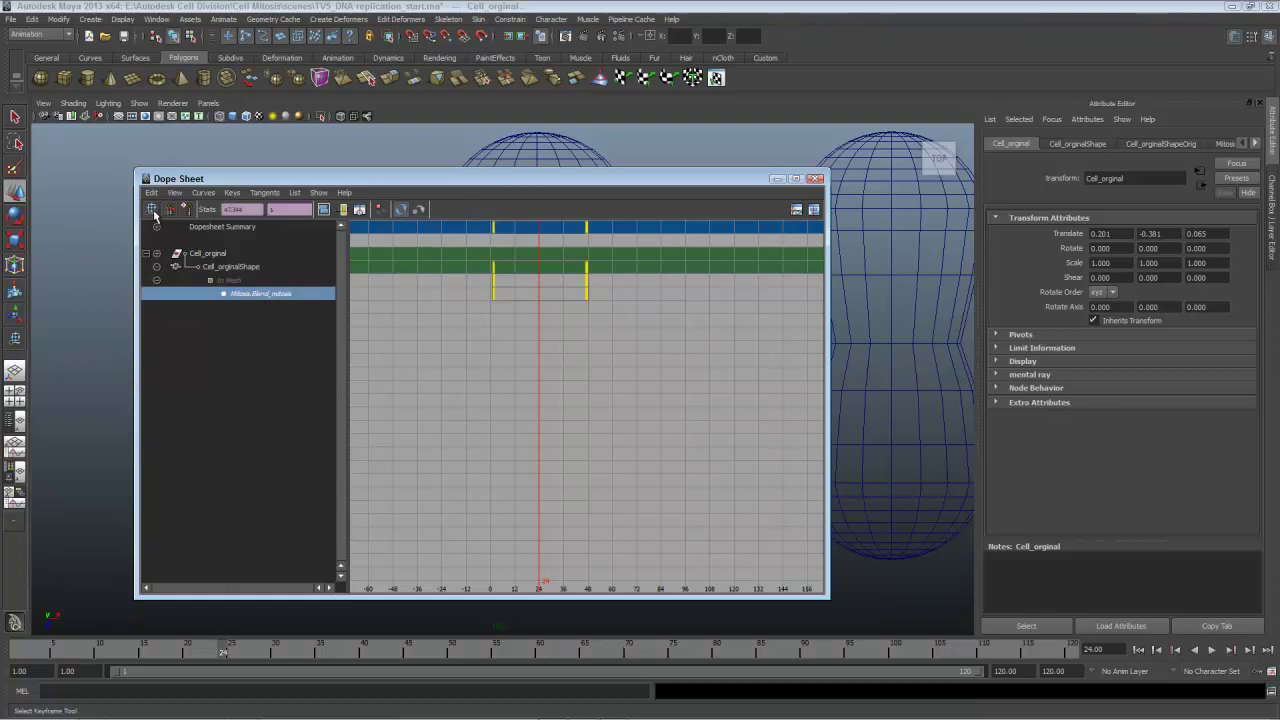
- Shift both blend keys from frames 0–48 to about 24–72, then close the Dope Sheet
click(152, 214)
drag(494, 336, 573, 264)
drag(447, 338, 641, 222)
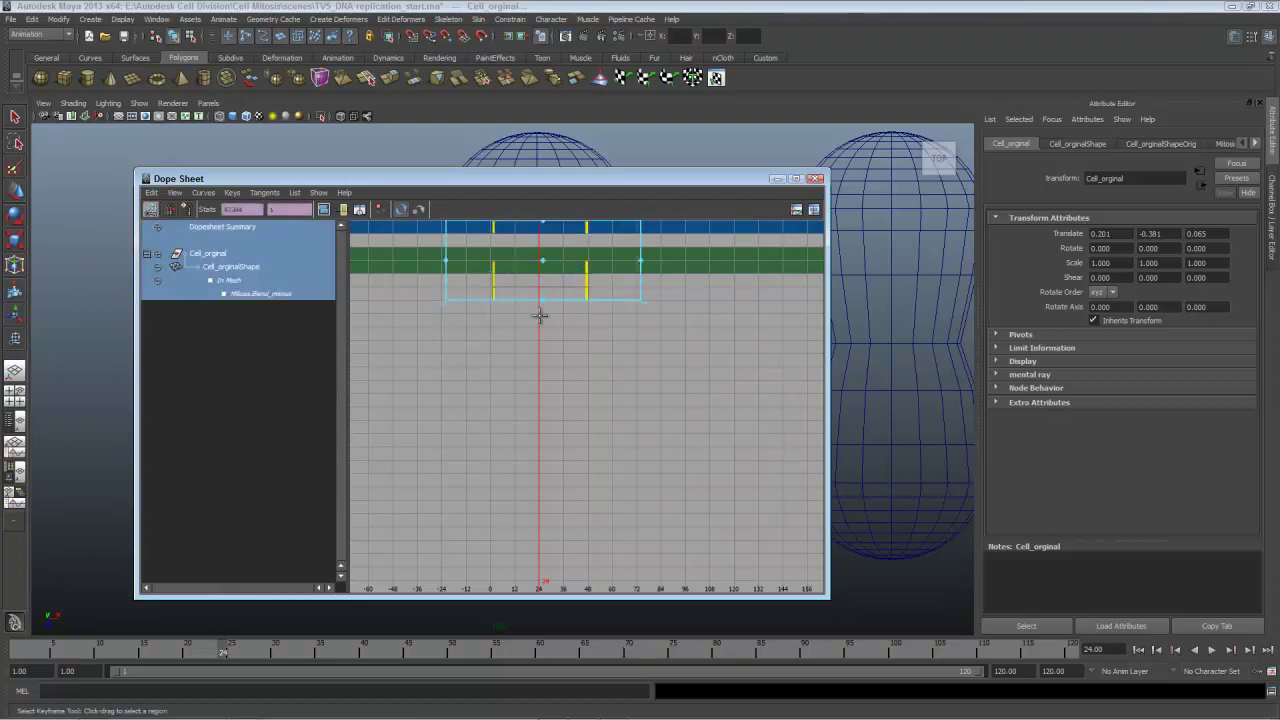
right_click(522, 244)
mouse_move(545, 252)
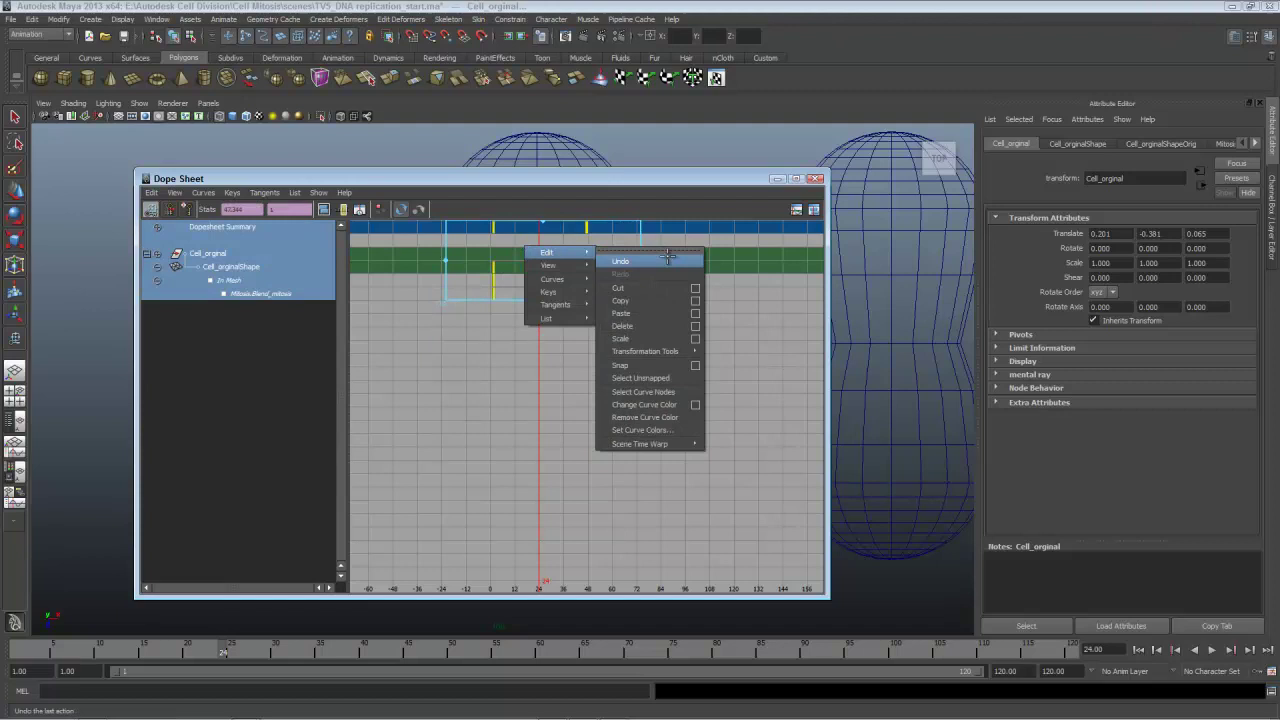
mouse_move(680, 351)
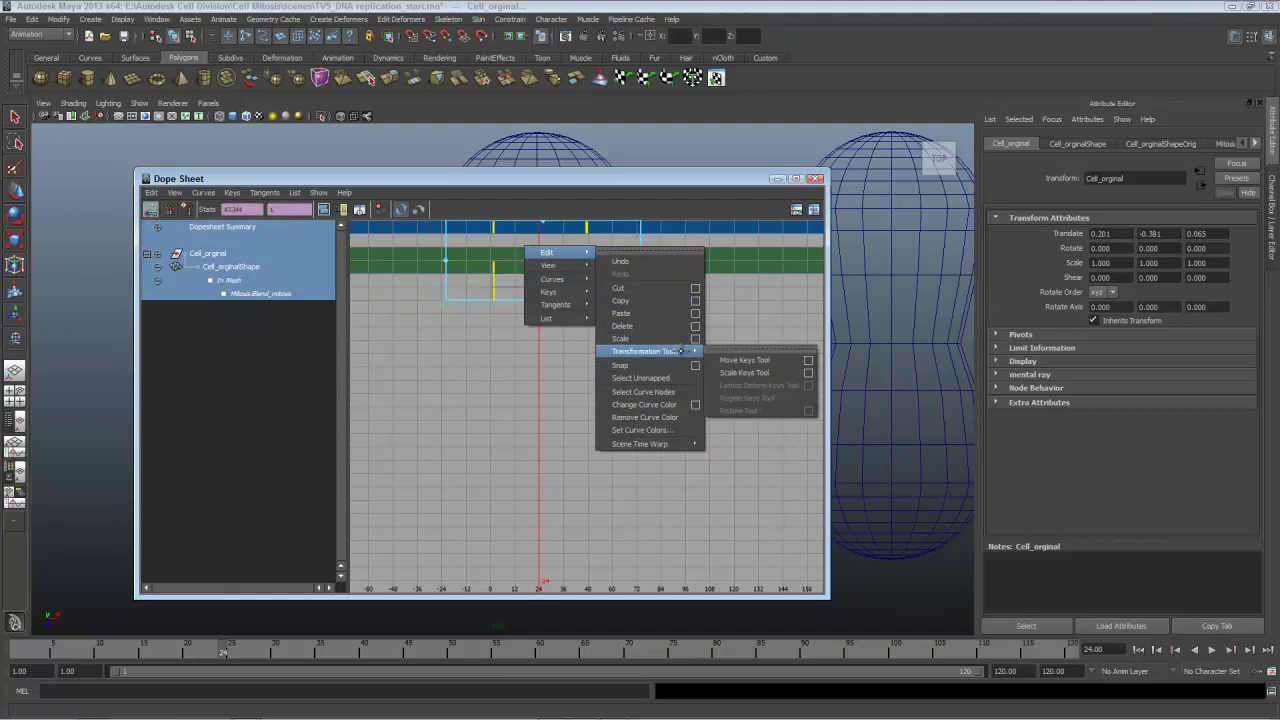
click(752, 356)
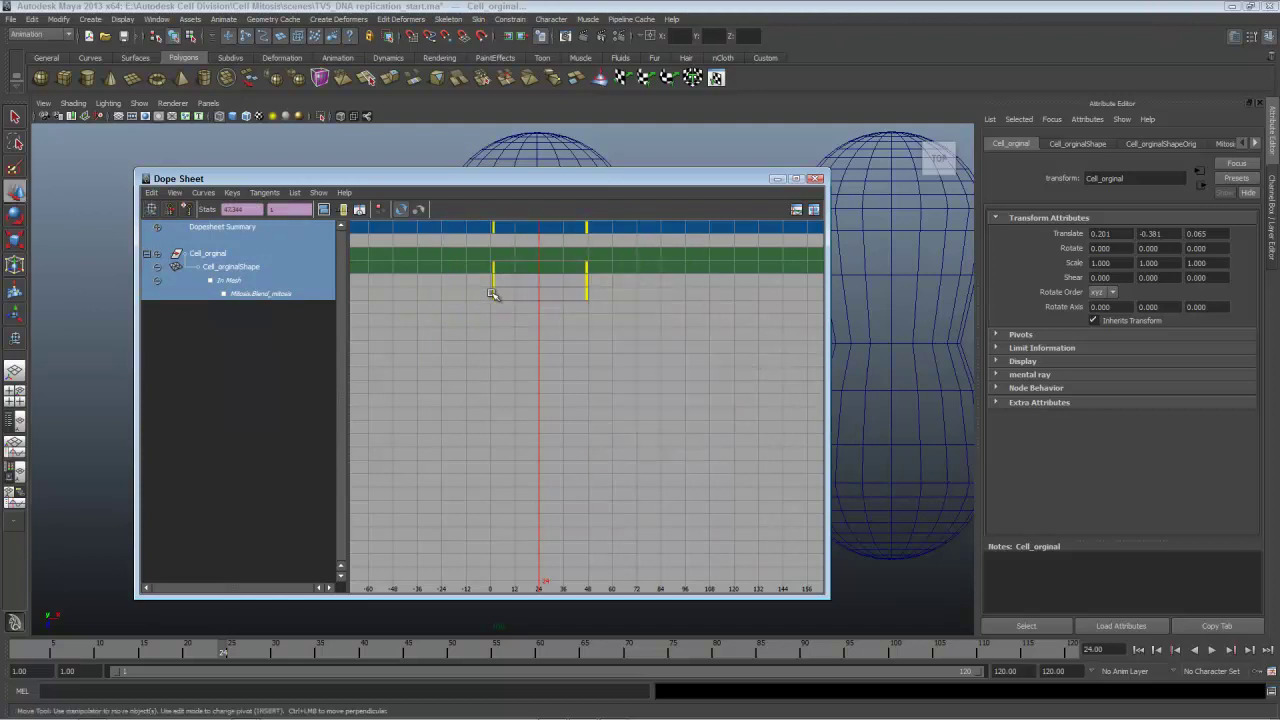
drag(492, 293, 538, 295)
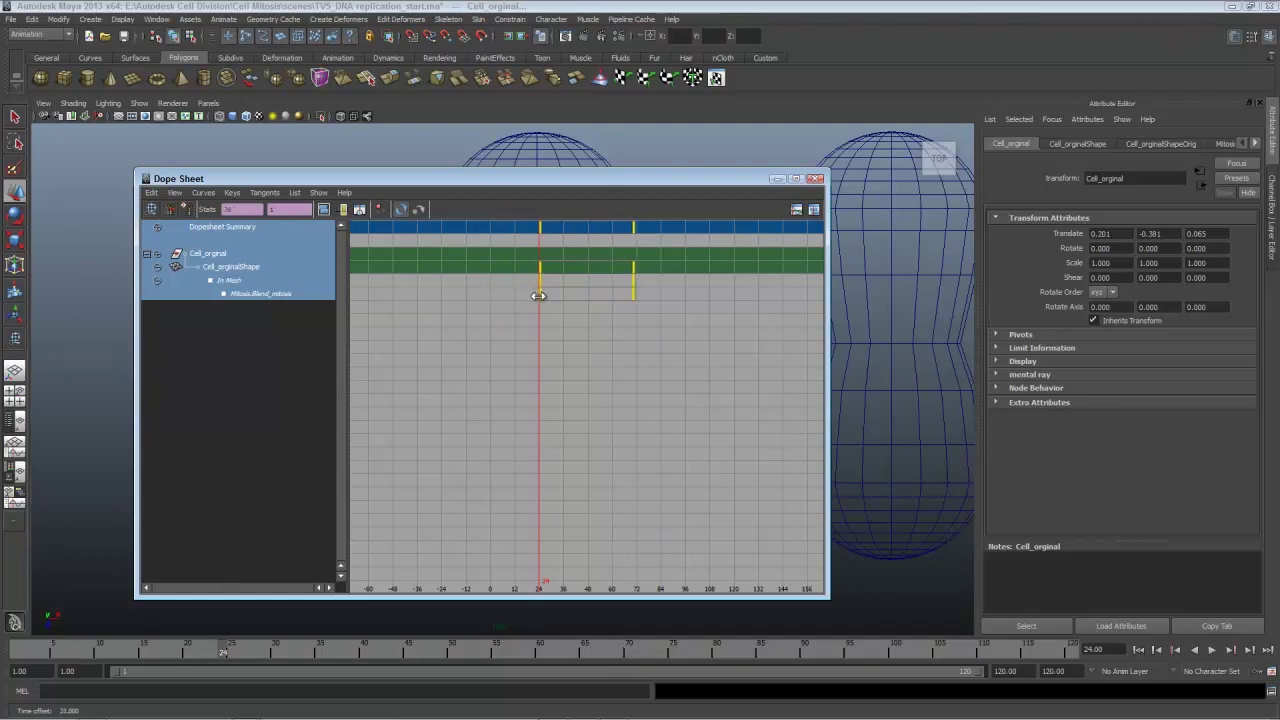
click(818, 179)
click(746, 402)
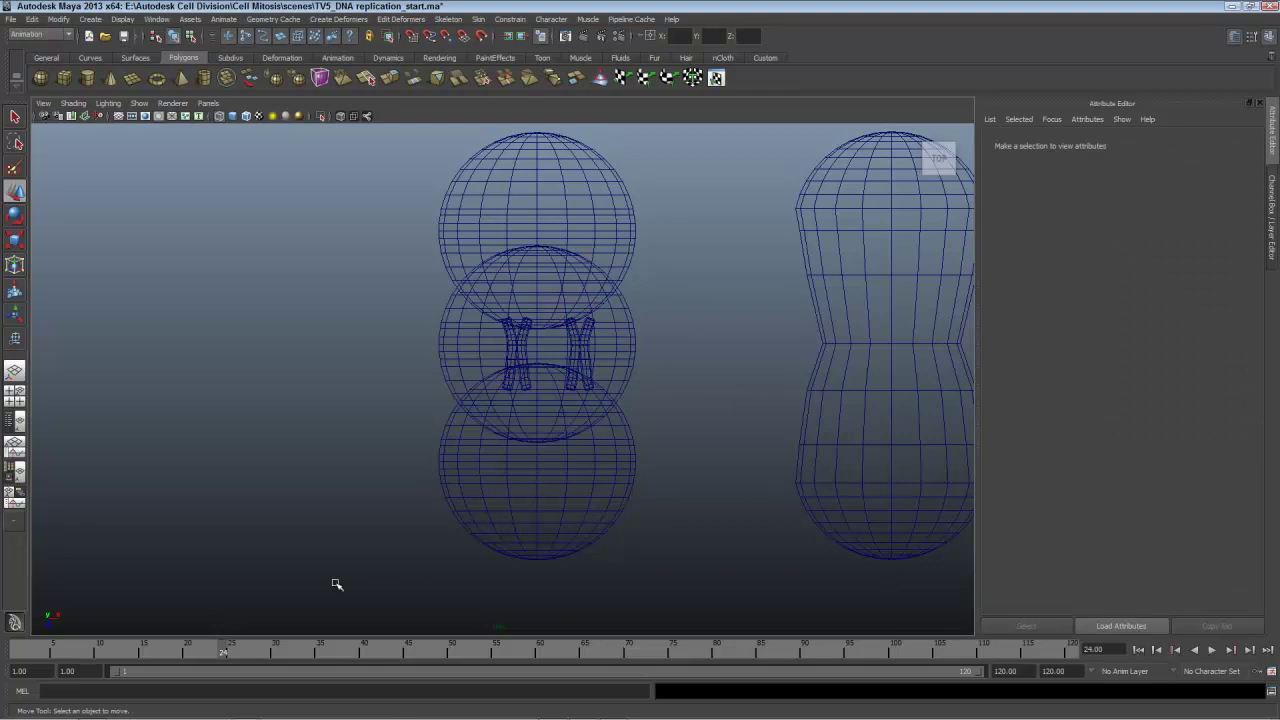
- Play the retimed division from the start, then scrub back to frame 65
click(19, 652)
key(alt+v)
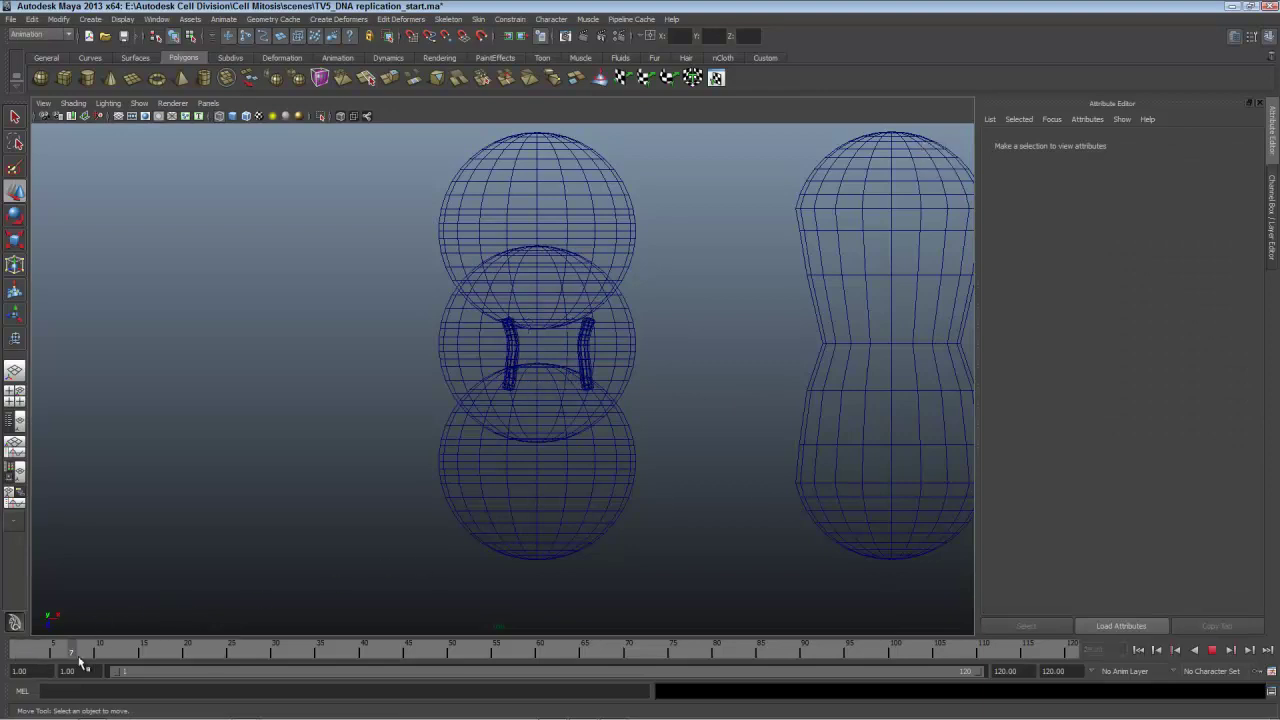
mouse_move(80, 662)
mouse_down()
mouse_move(313, 677)
mouse_move(646, 666)
mouse_up()
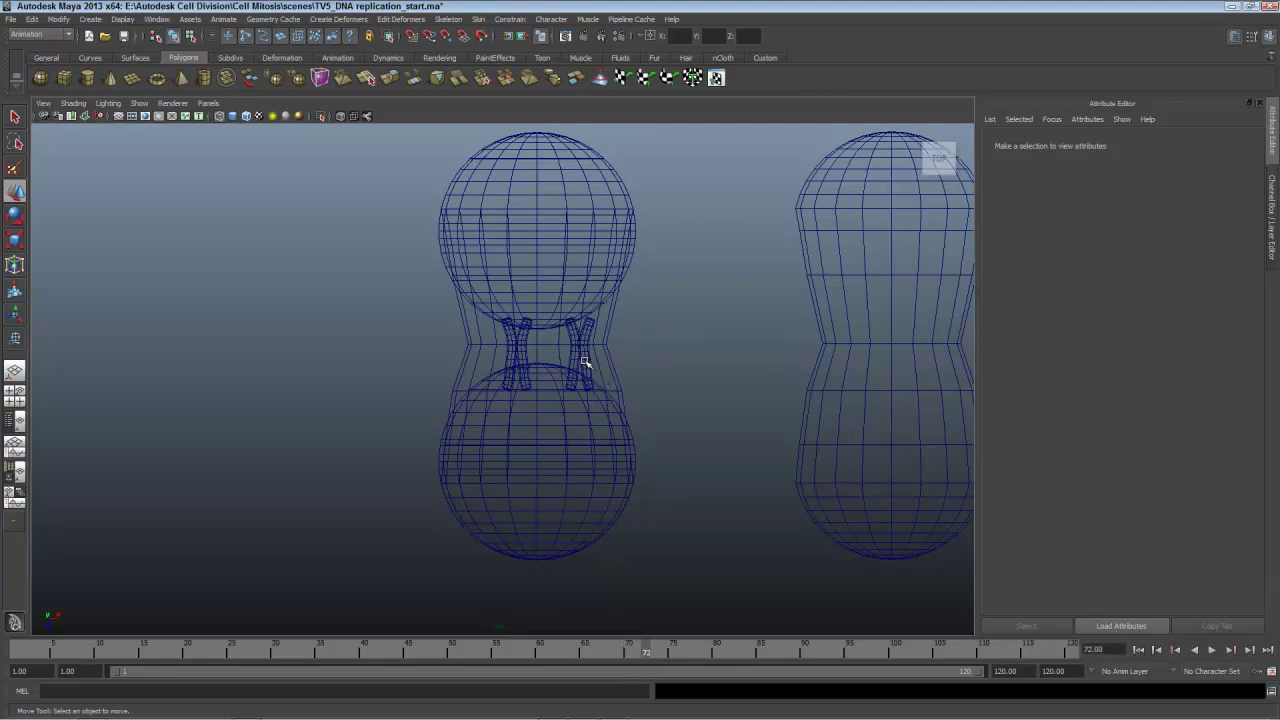
drag(648, 654, 603, 656)
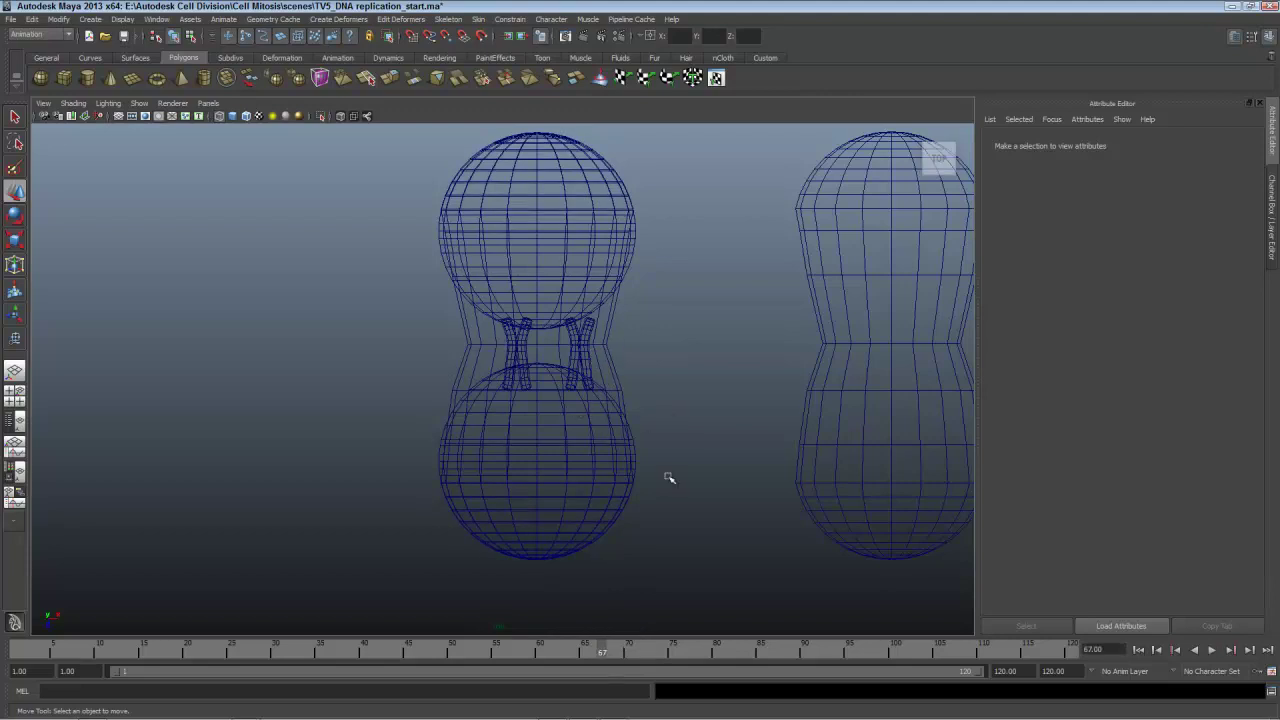
drag(601, 656, 586, 656)
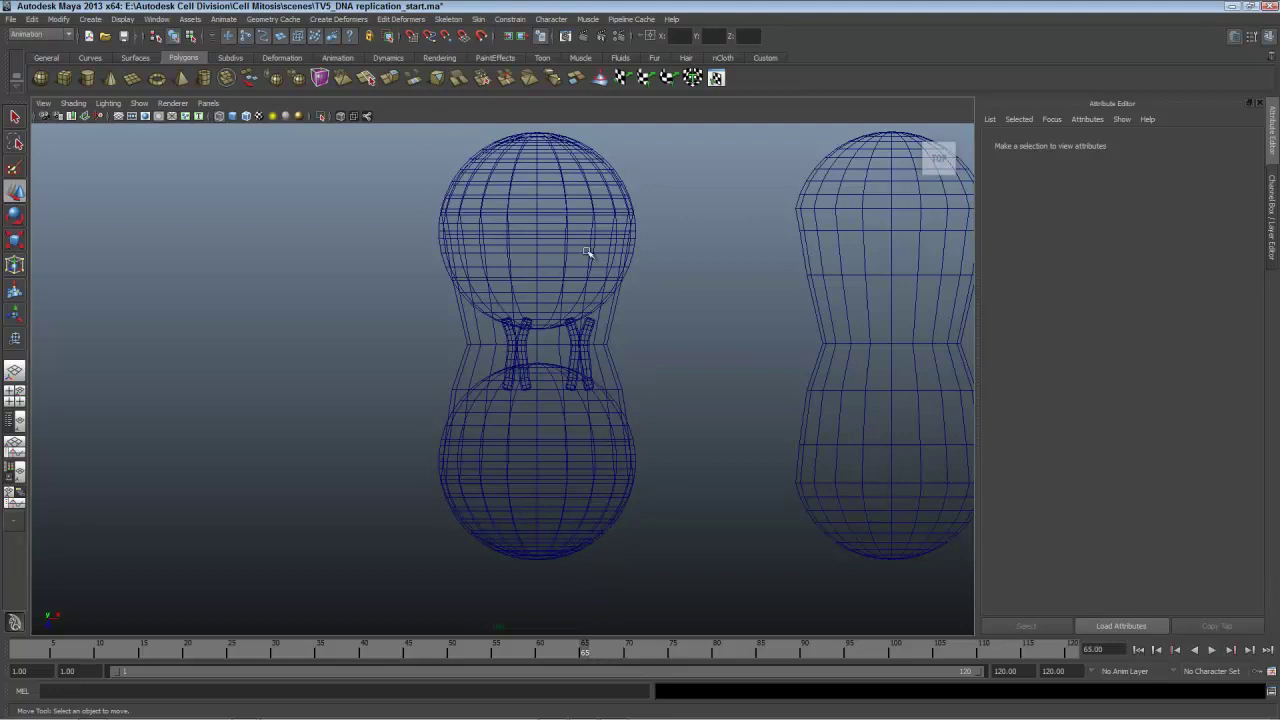
- Drag DNA_green02, then DNA_white02 at frame 67, down into the lower sphere
click(526, 340)
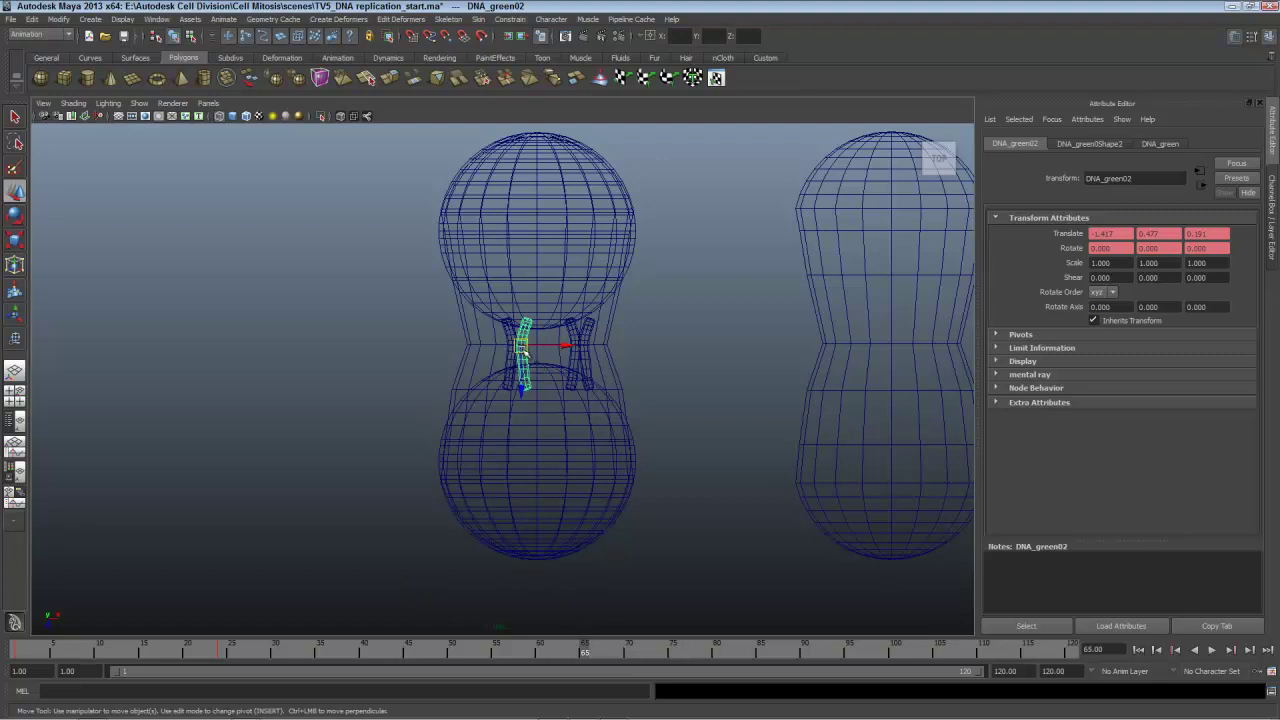
drag(522, 345, 513, 468)
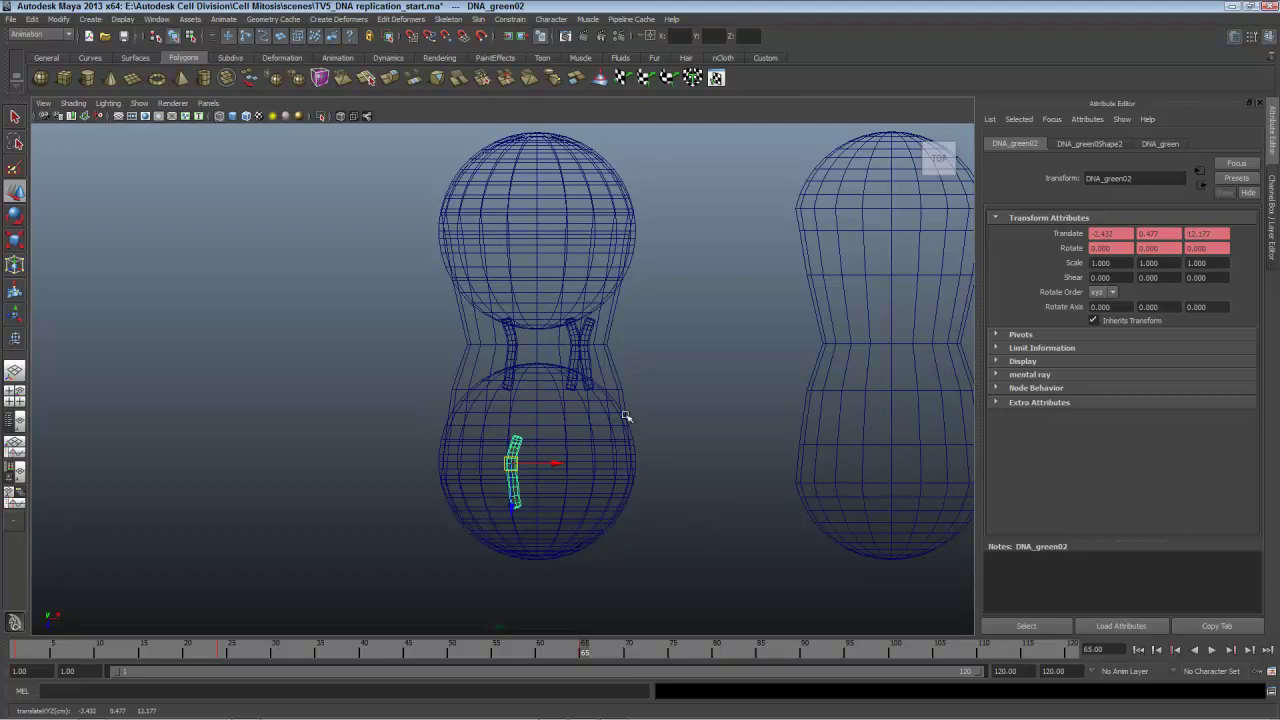
click(579, 362)
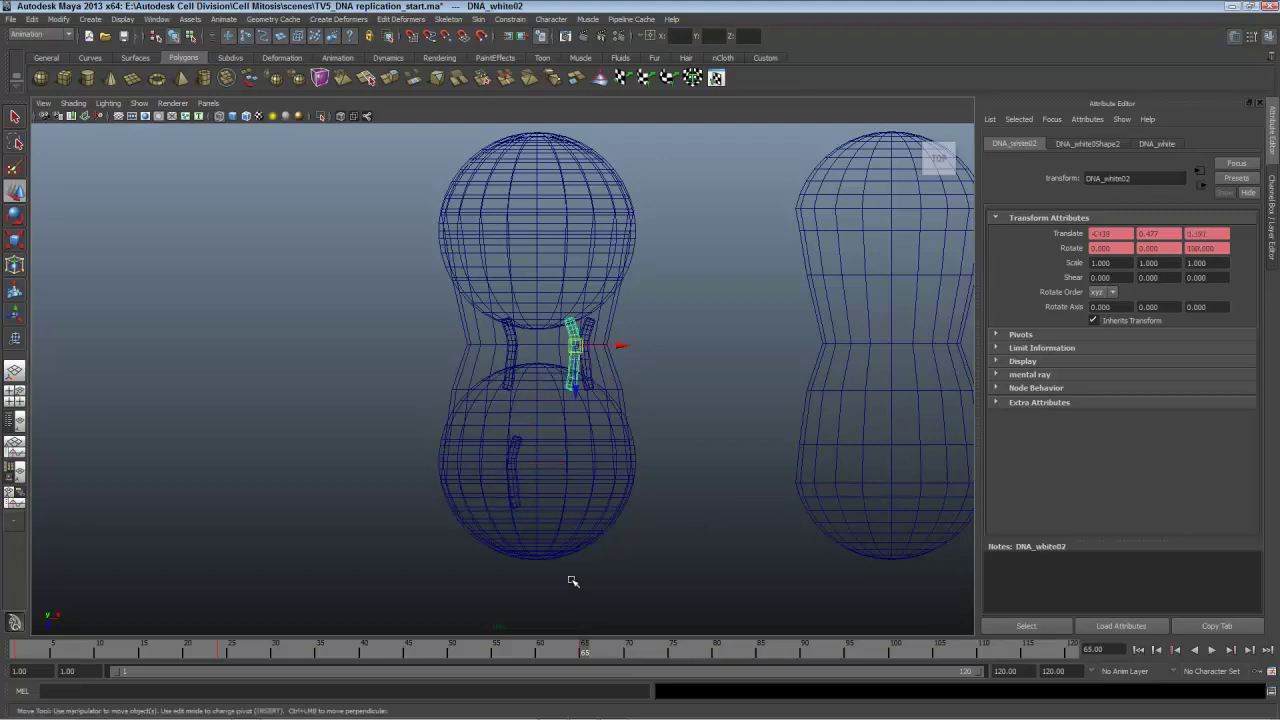
key(alt+v)
click(595, 653)
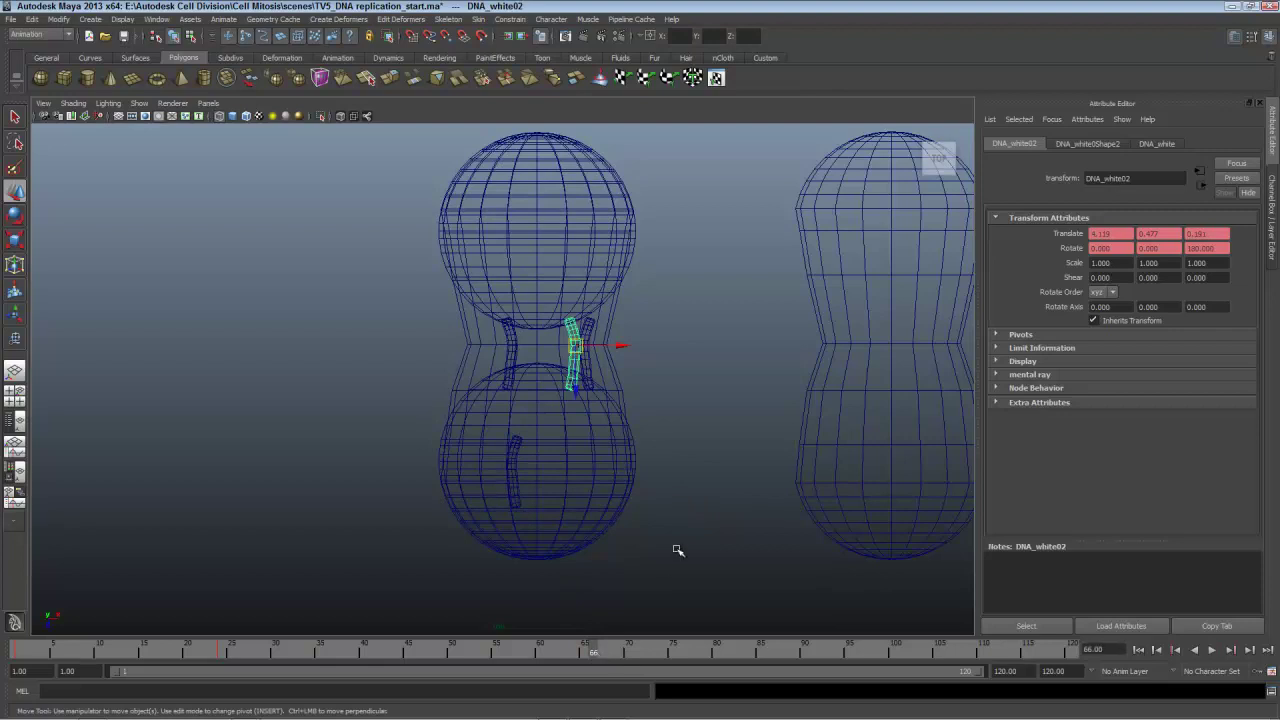
click(599, 648)
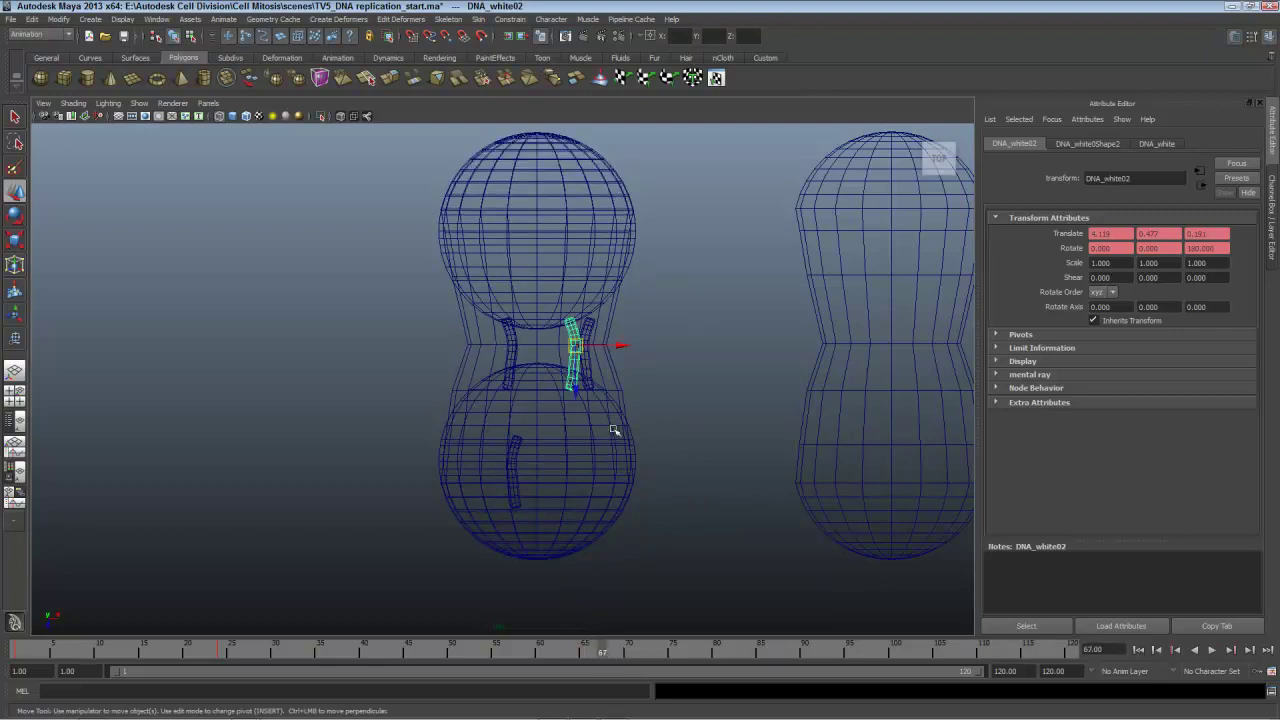
drag(577, 345, 567, 466)
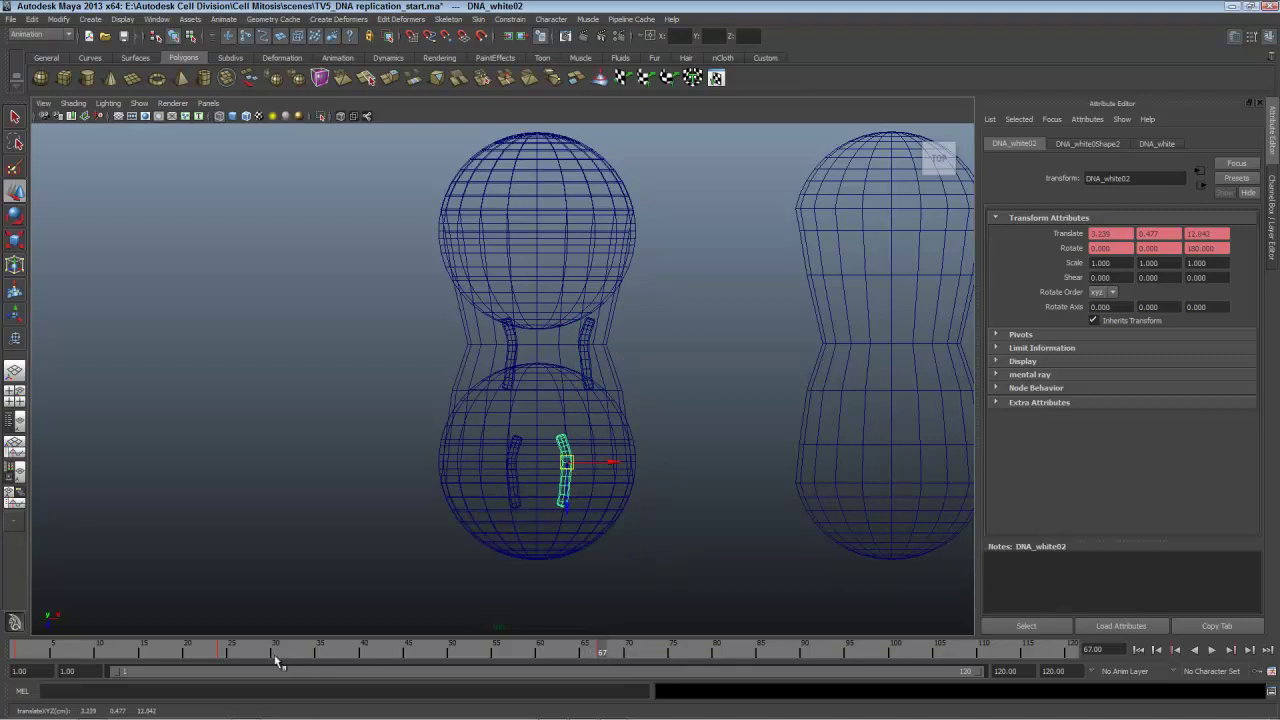
- Key DNA_green01 at frame 24, then move it up into the upper sphere at frame 64
drag(277, 660, 223, 662)
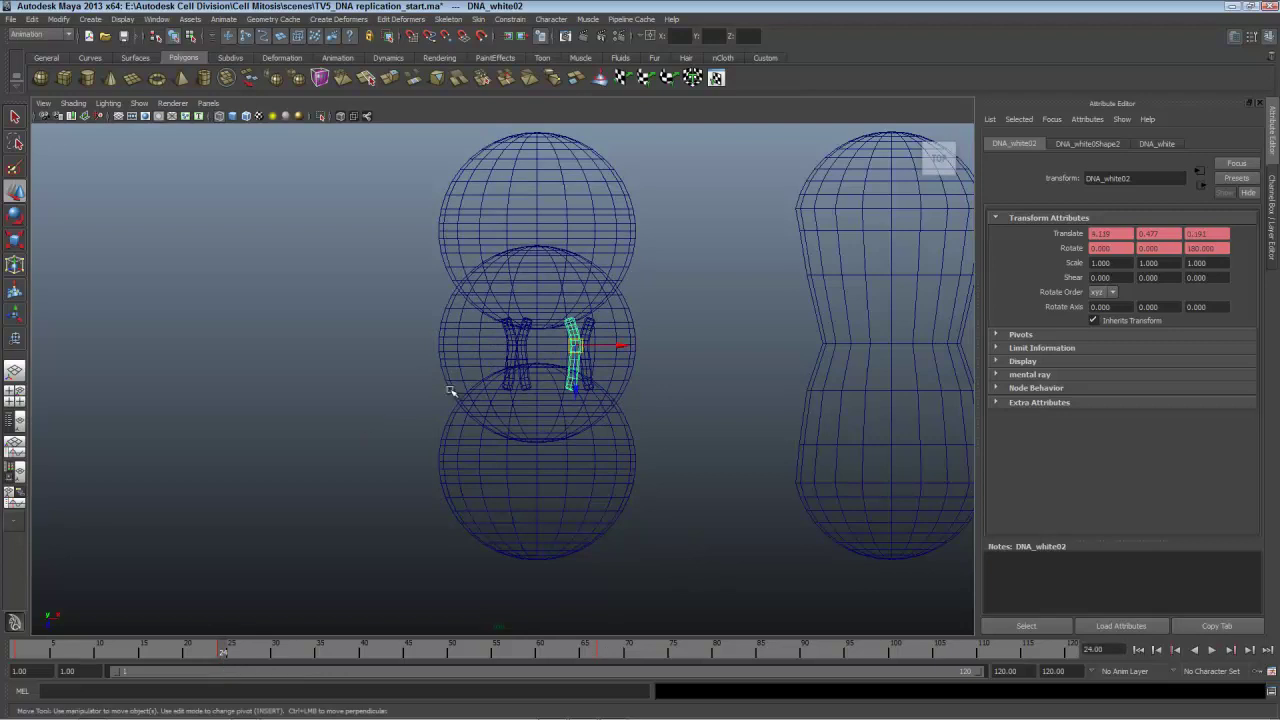
click(510, 340)
key(f)
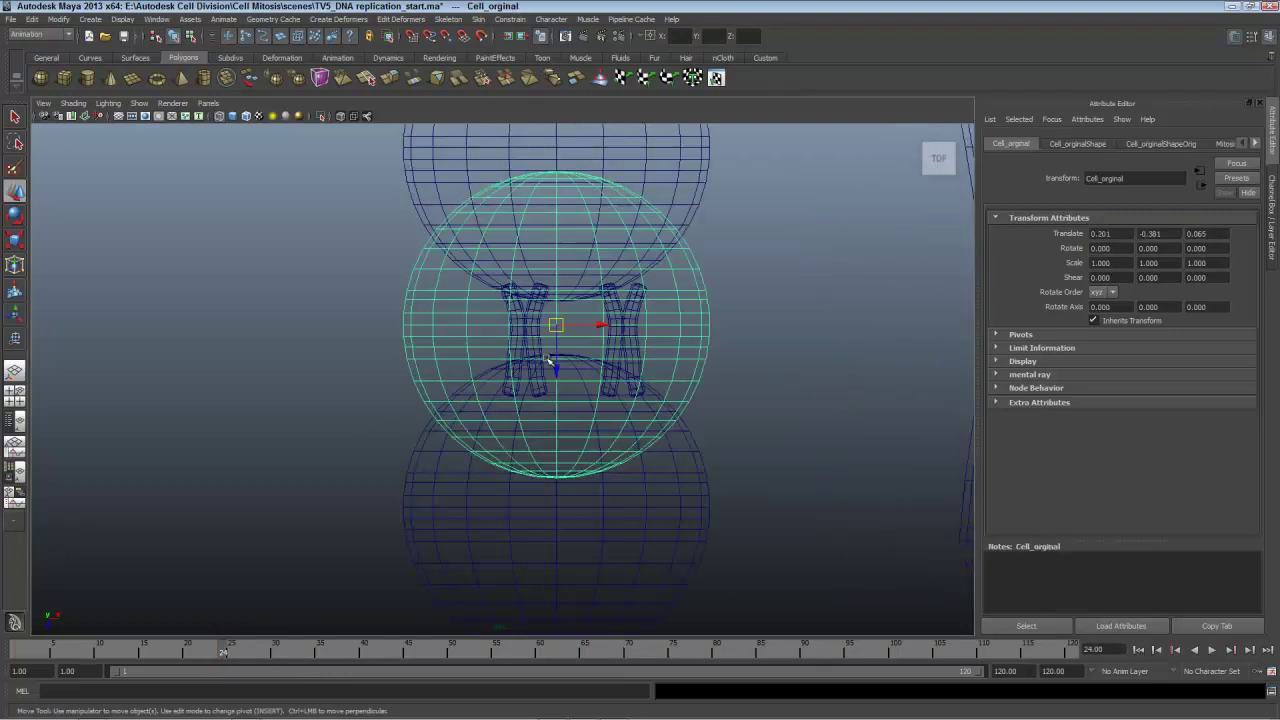
click(520, 307)
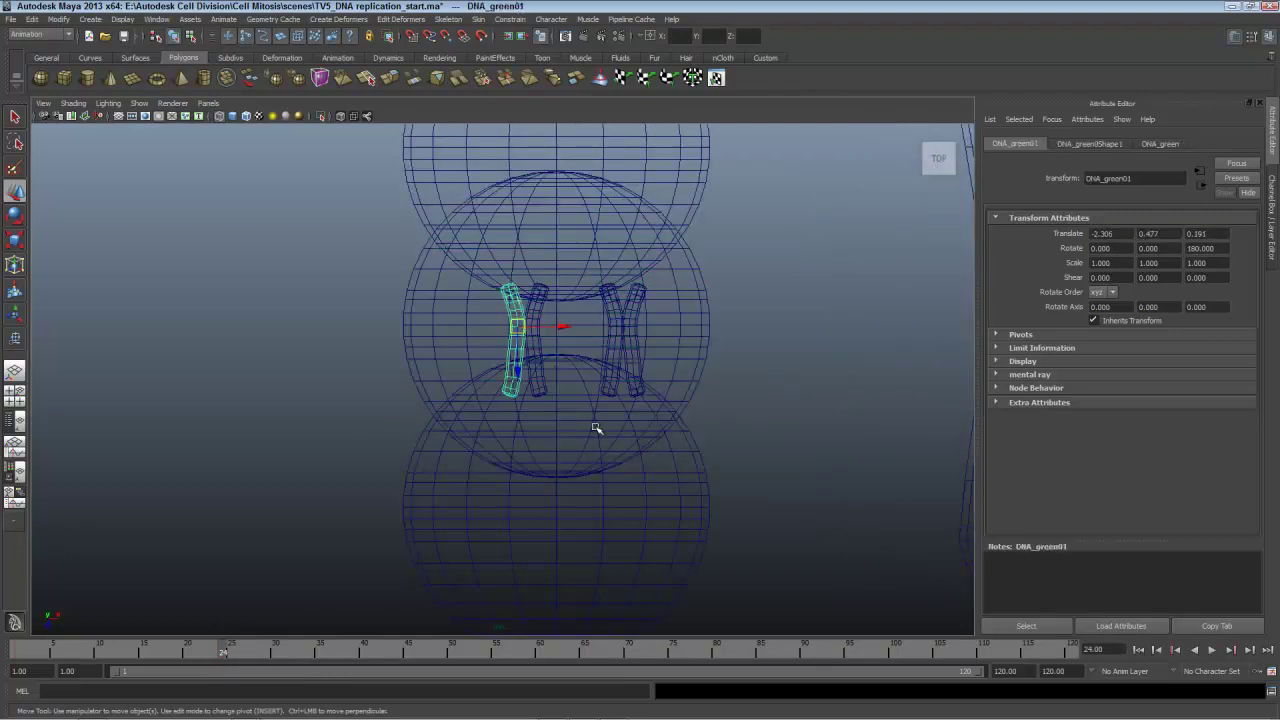
scroll(595, 428, down, 4)
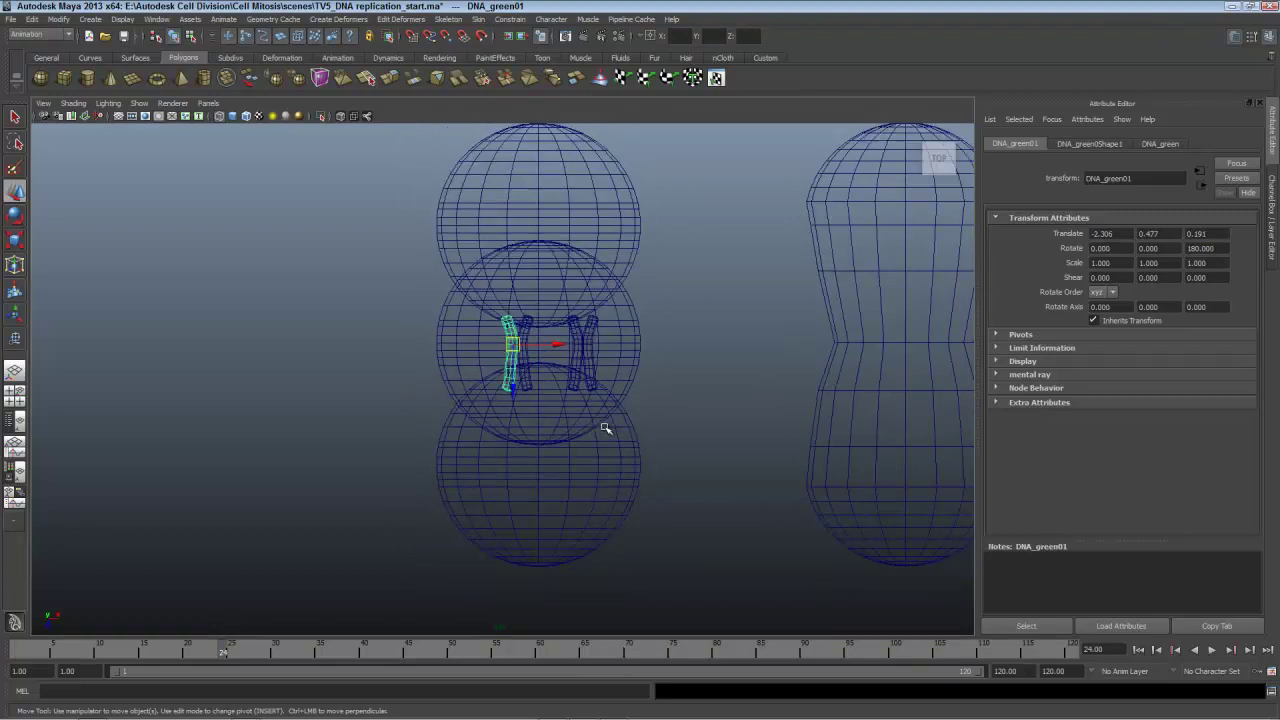
key(shift+w)
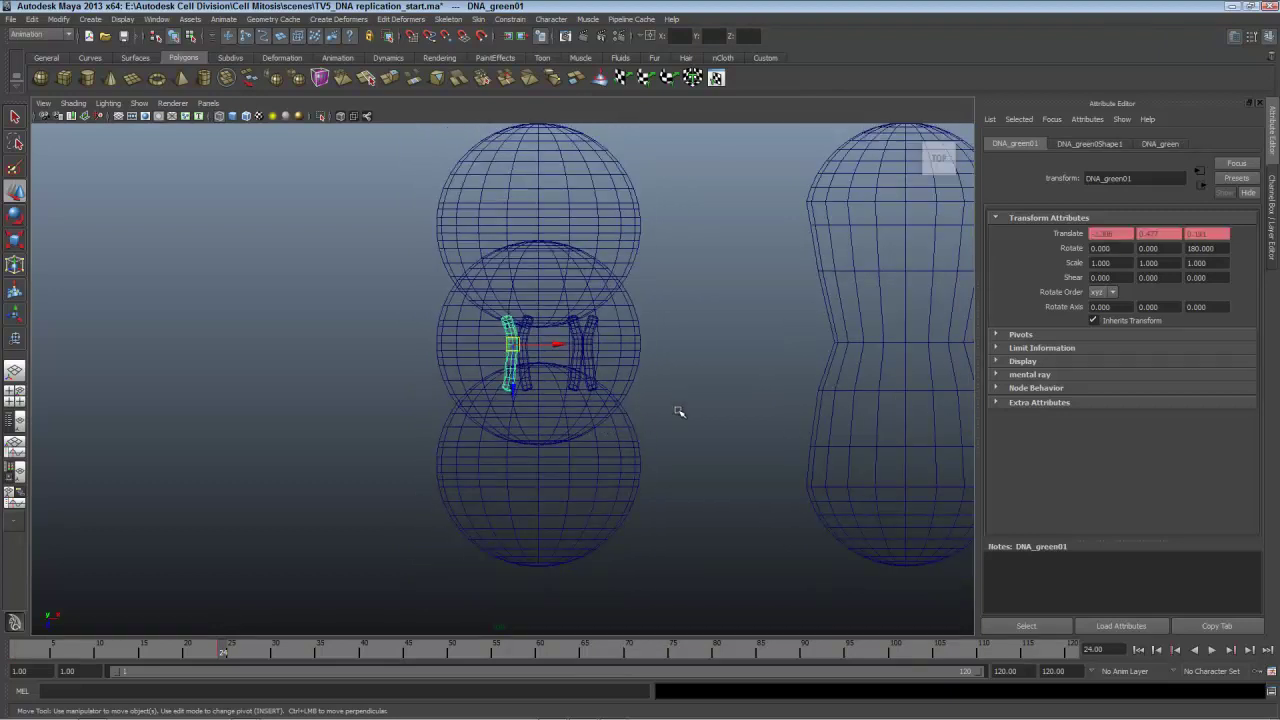
alt+middle_drag(673, 327, 657, 363)
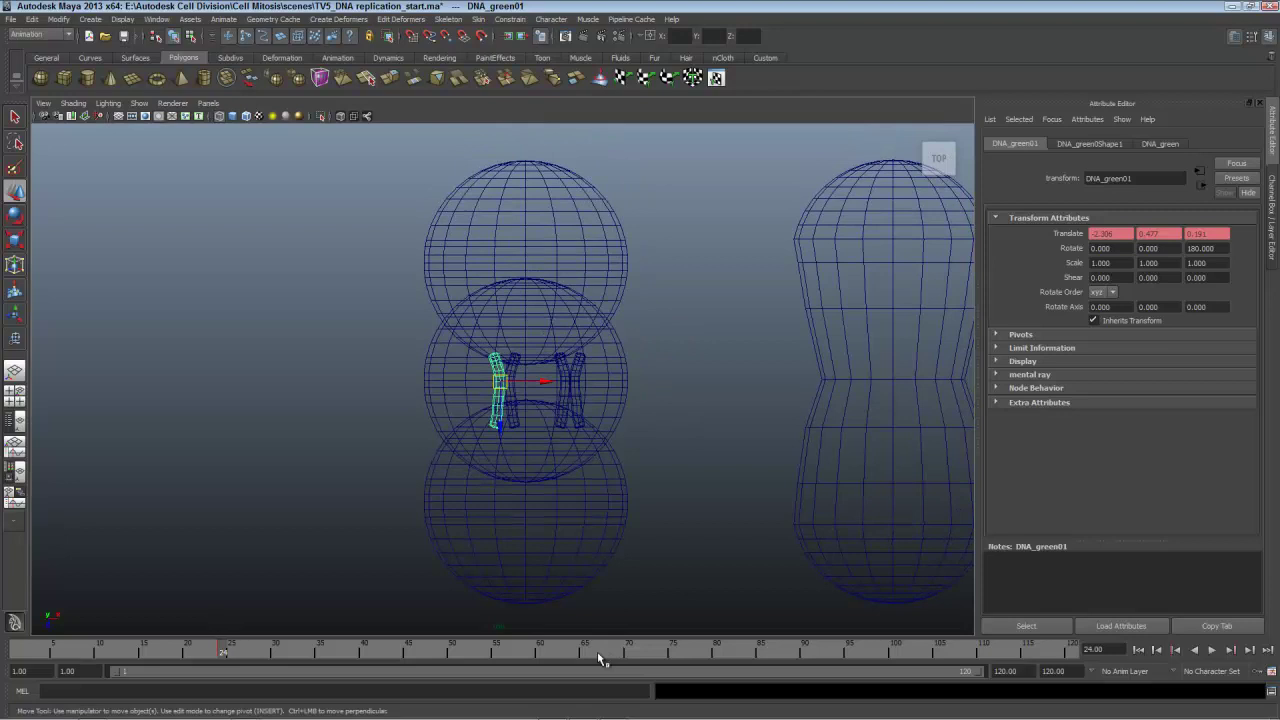
drag(597, 651, 575, 655)
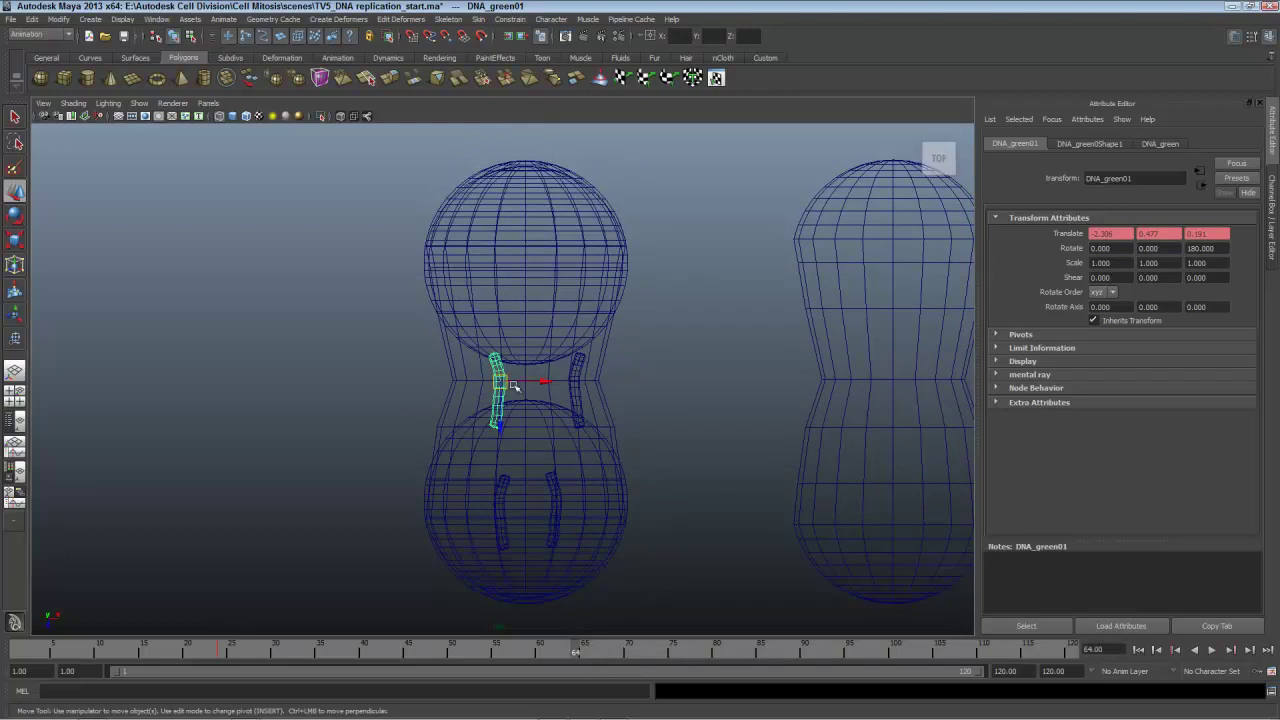
drag(503, 383, 502, 237)
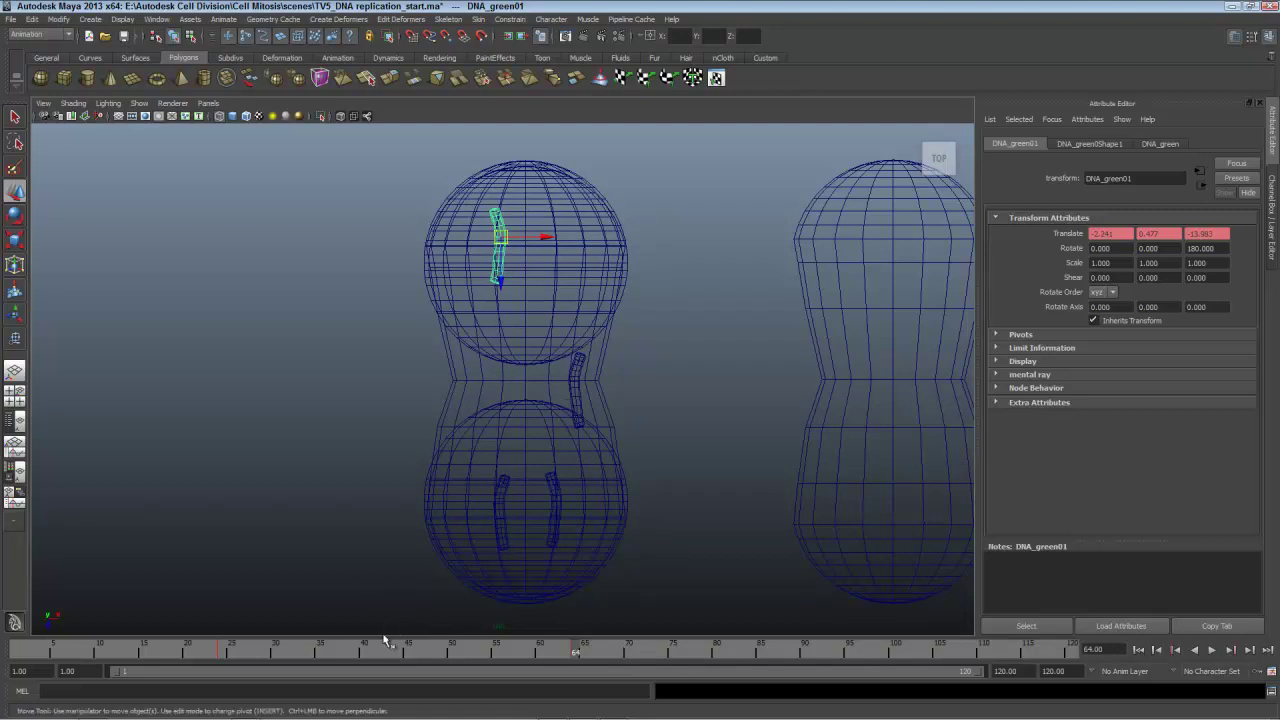
- Key DNA_white01 at frame 26, then move it up into the upper sphere at frame 68
click(576, 393)
drag(275, 655, 240, 657)
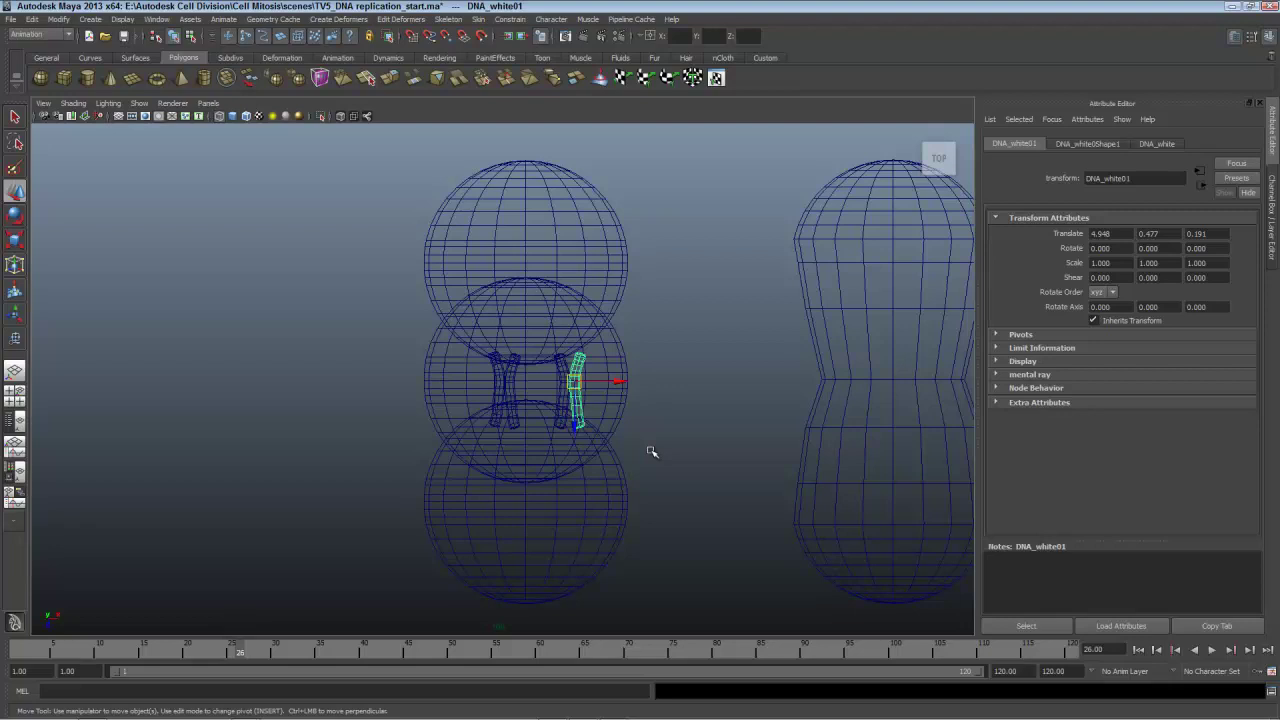
key(shift+w)
drag(570, 655, 611, 656)
drag(577, 382, 551, 234)
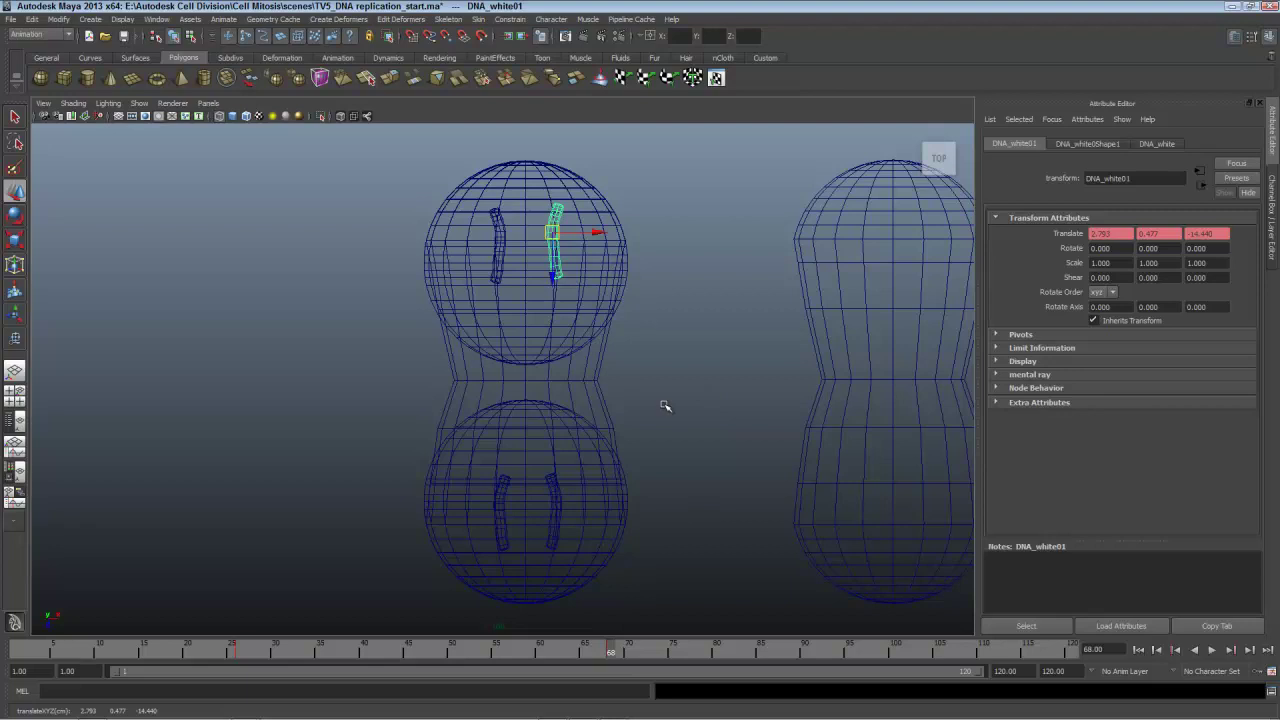
- Switch from top to perspective view, orbit around the cells, and play from frame 1
key(space)
drag(665, 406, 665, 372)
alt+drag(534, 471, 800, 479)
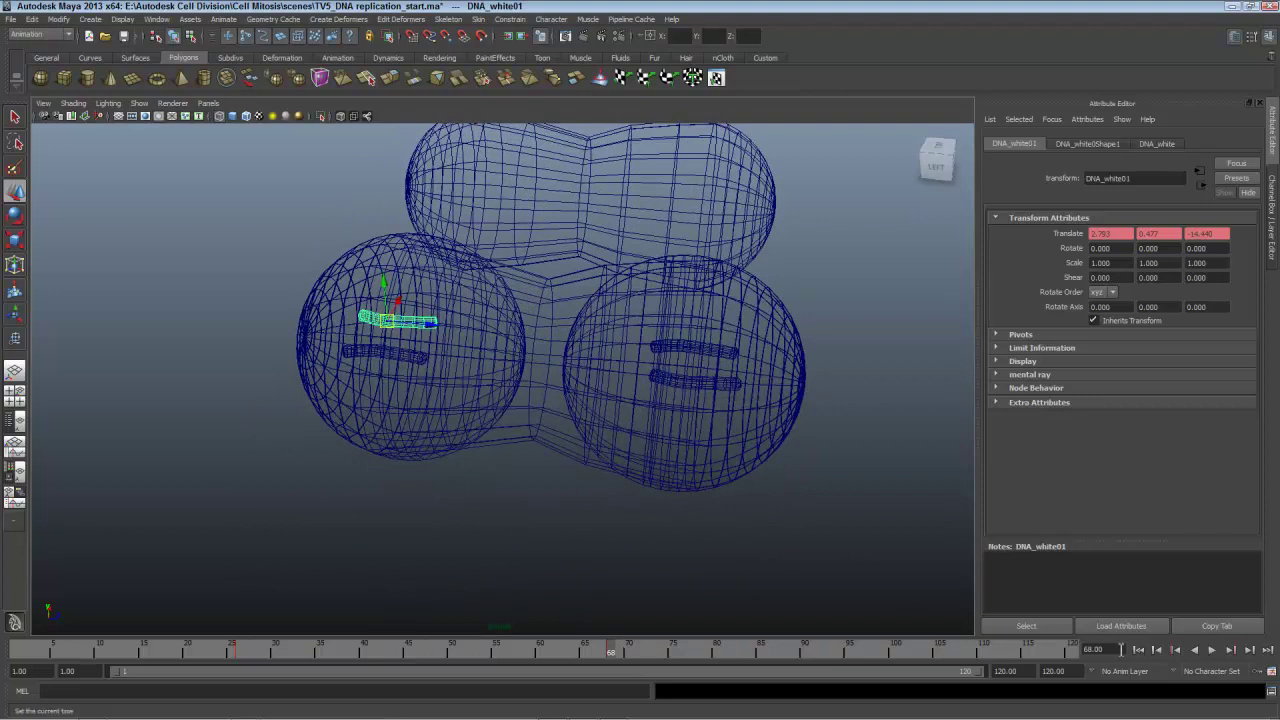
click(1139, 650)
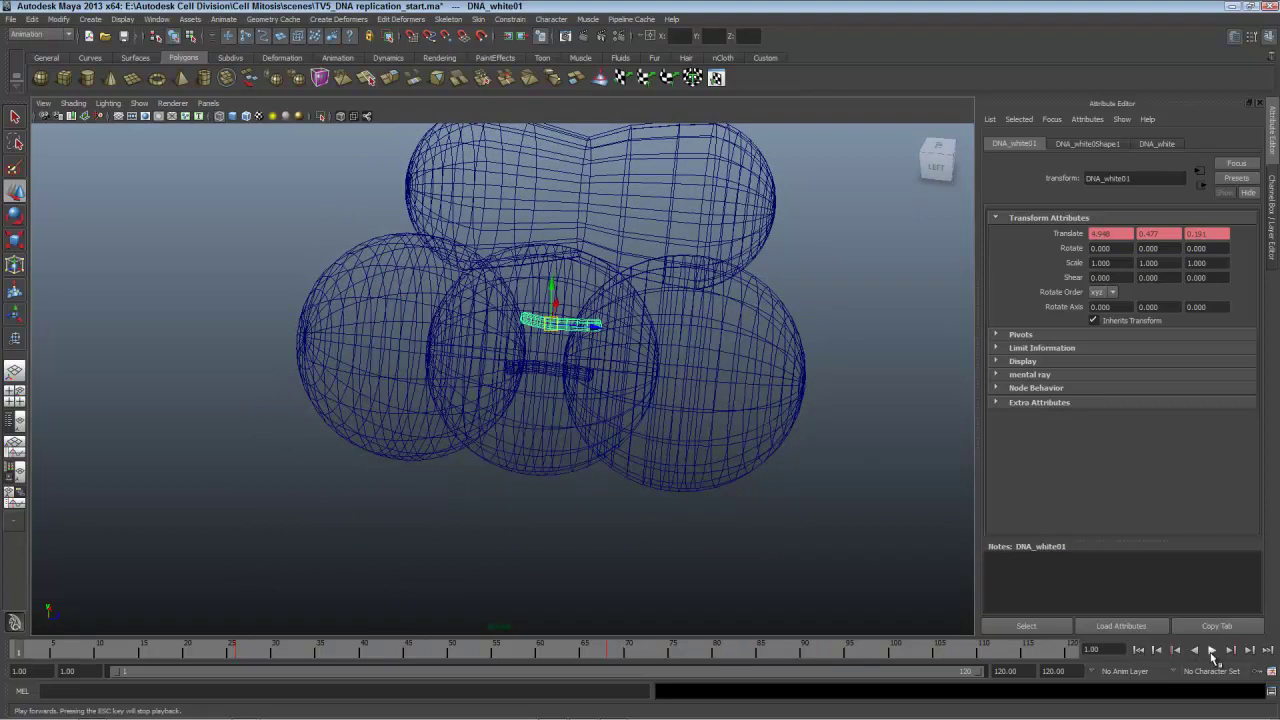
click(1213, 651)
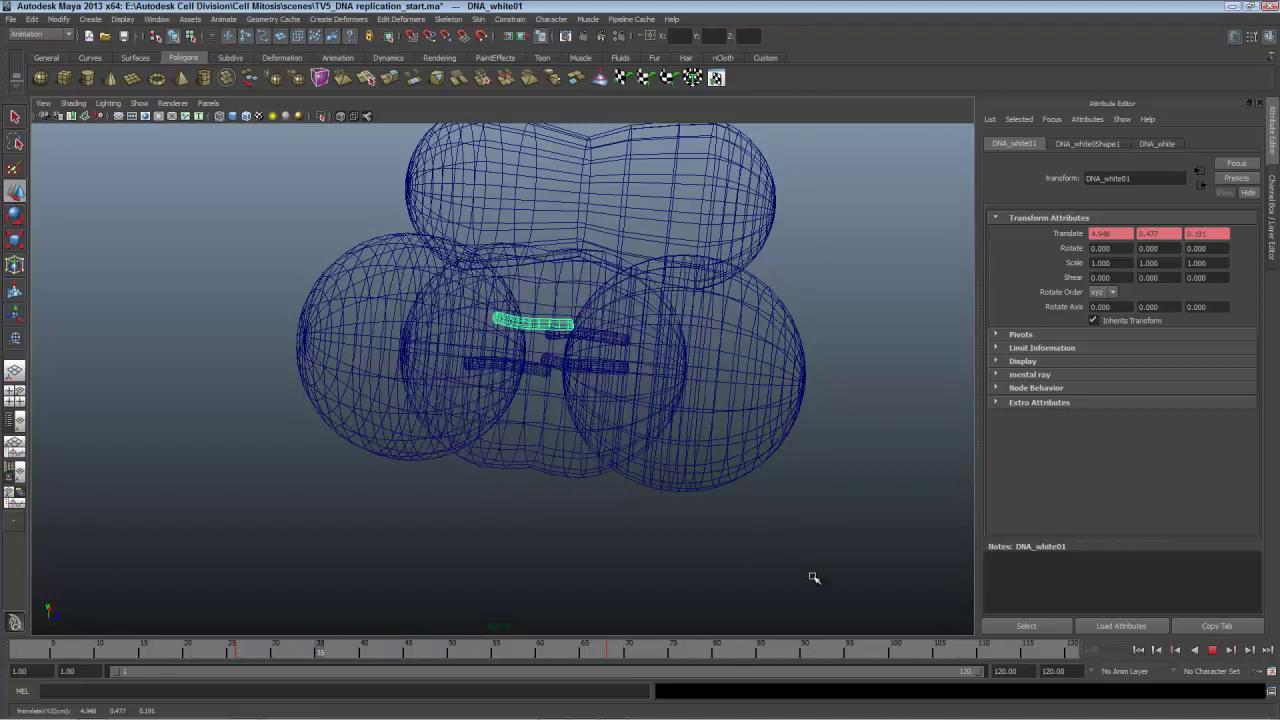
- Turn on smooth shading, stop playback at the first frame, and select the red cell sphere
key(5)
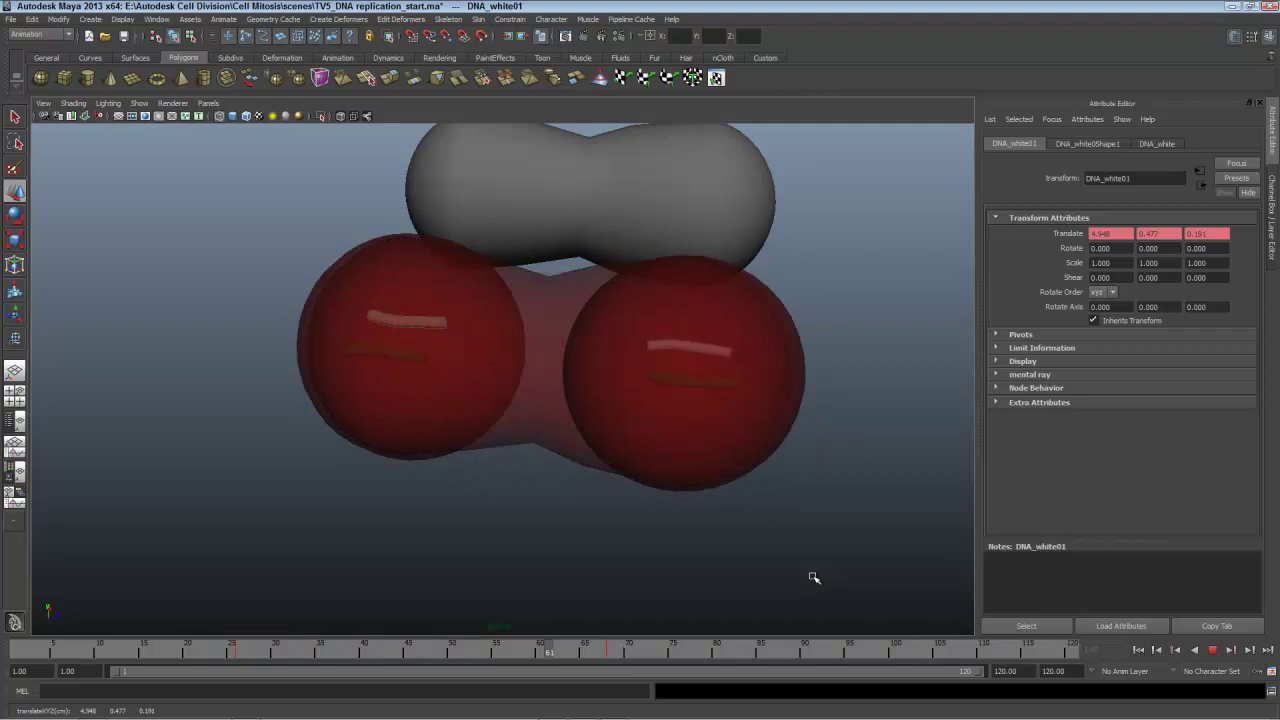
click(1212, 649)
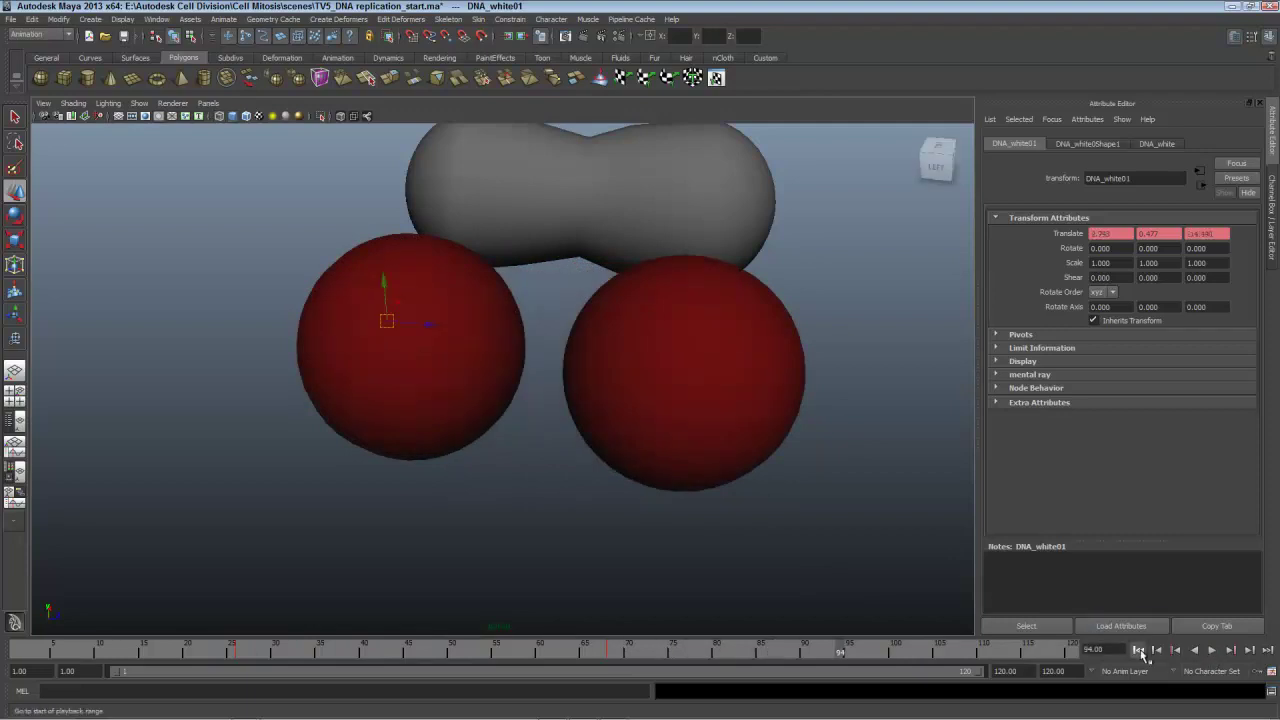
click(1138, 649)
click(558, 369)
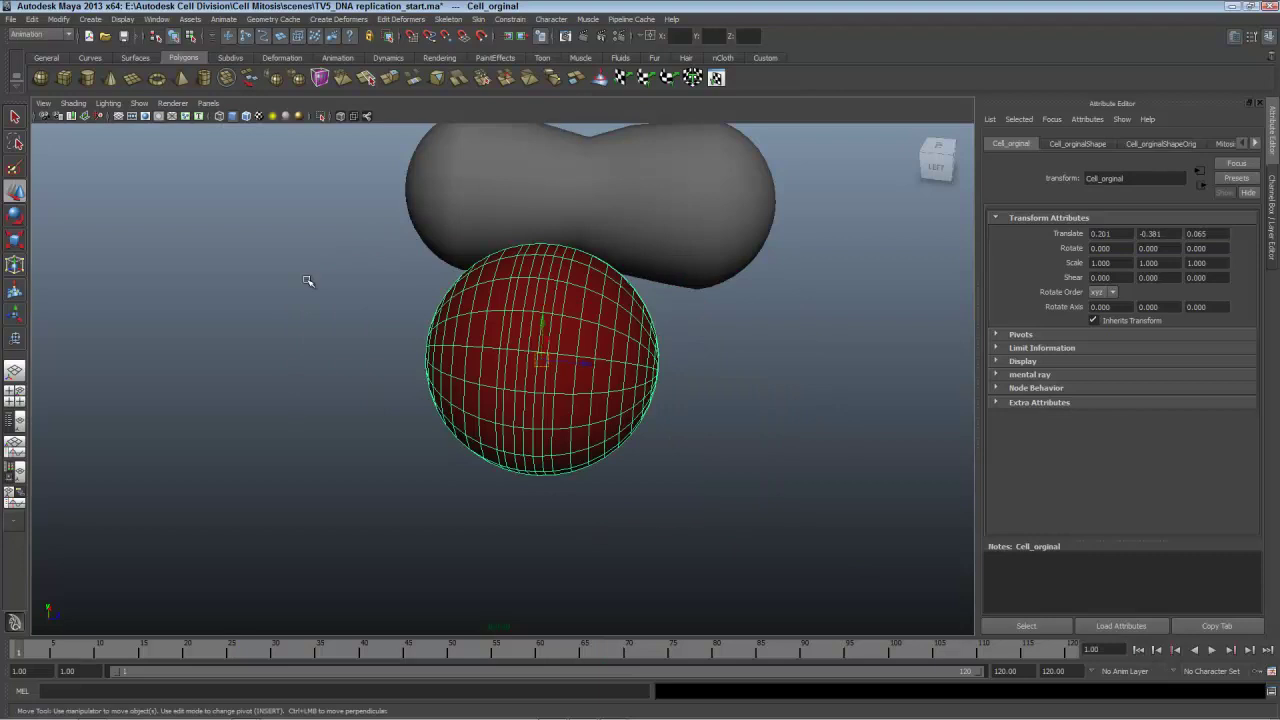
- Show Cell_orginal in the Dope Sheet, expanded down to Cell_orginalShape's keyed attributes
click(158, 19)
mouse_move(220, 65)
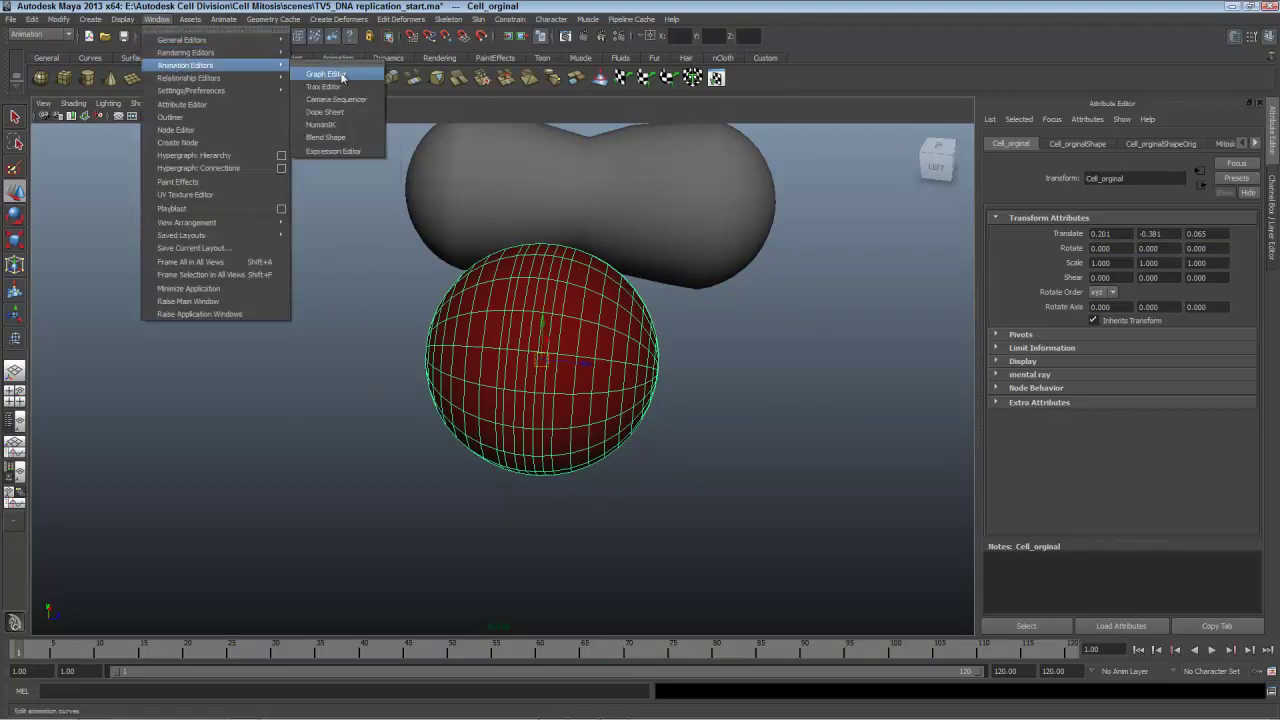
click(358, 111)
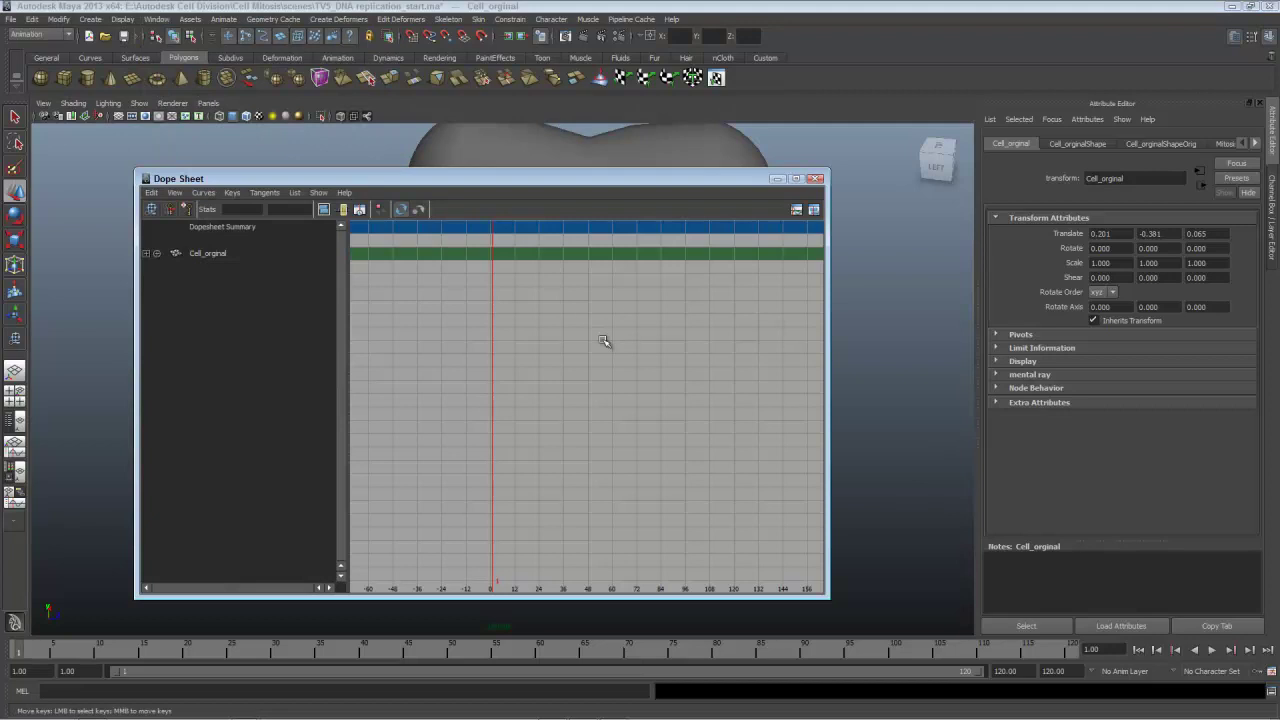
click(147, 253)
click(159, 268)
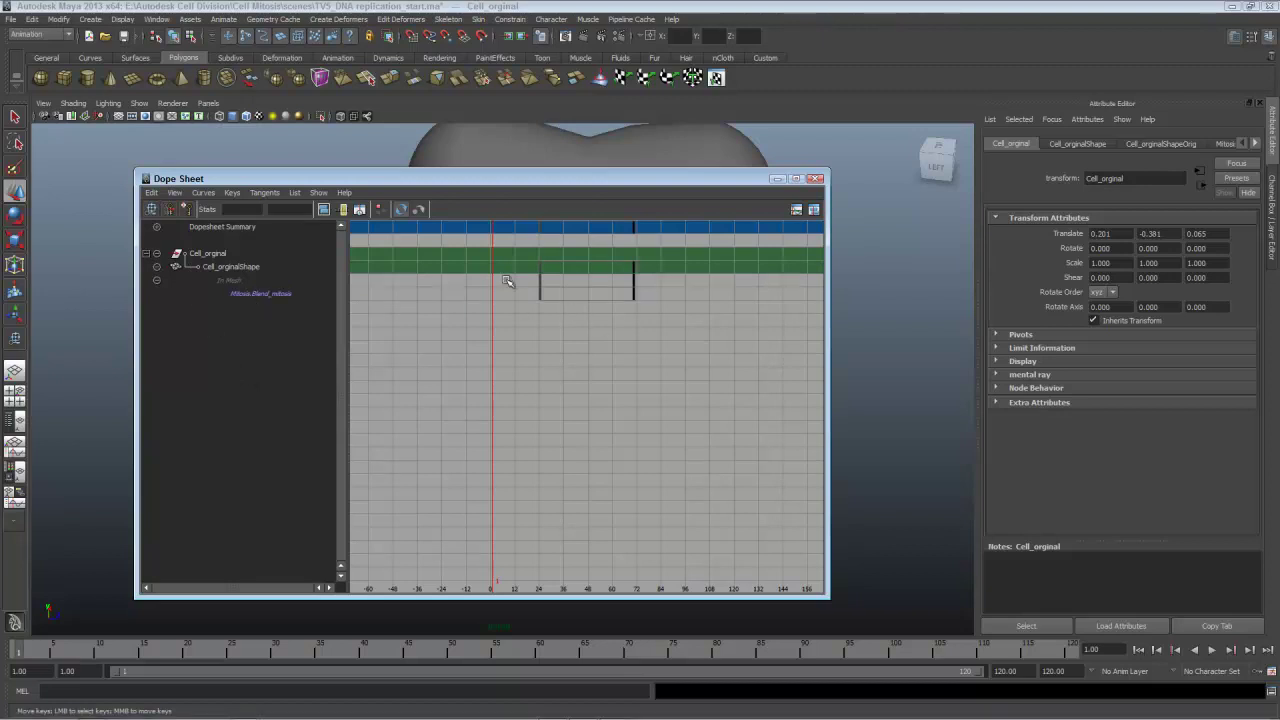
- Open Hypershade beside the Dope Sheet, enlarge it, and select the Cell_wall material
key(space)
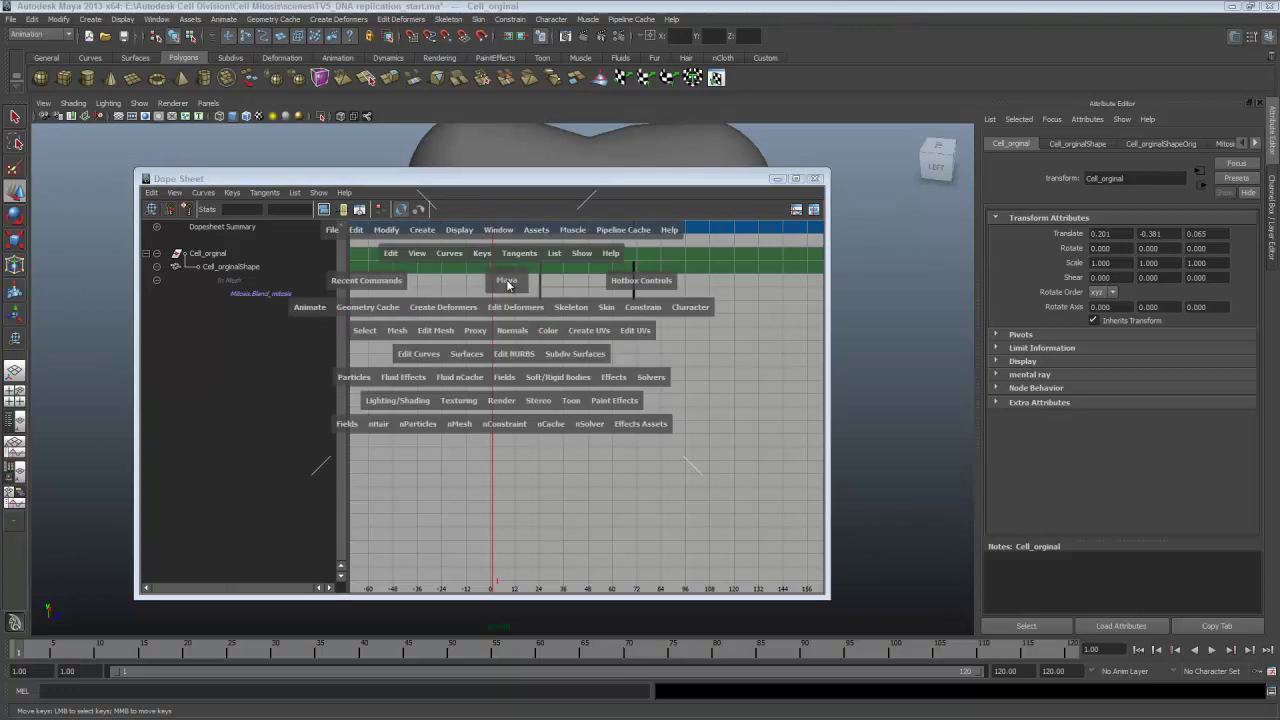
click(499, 232)
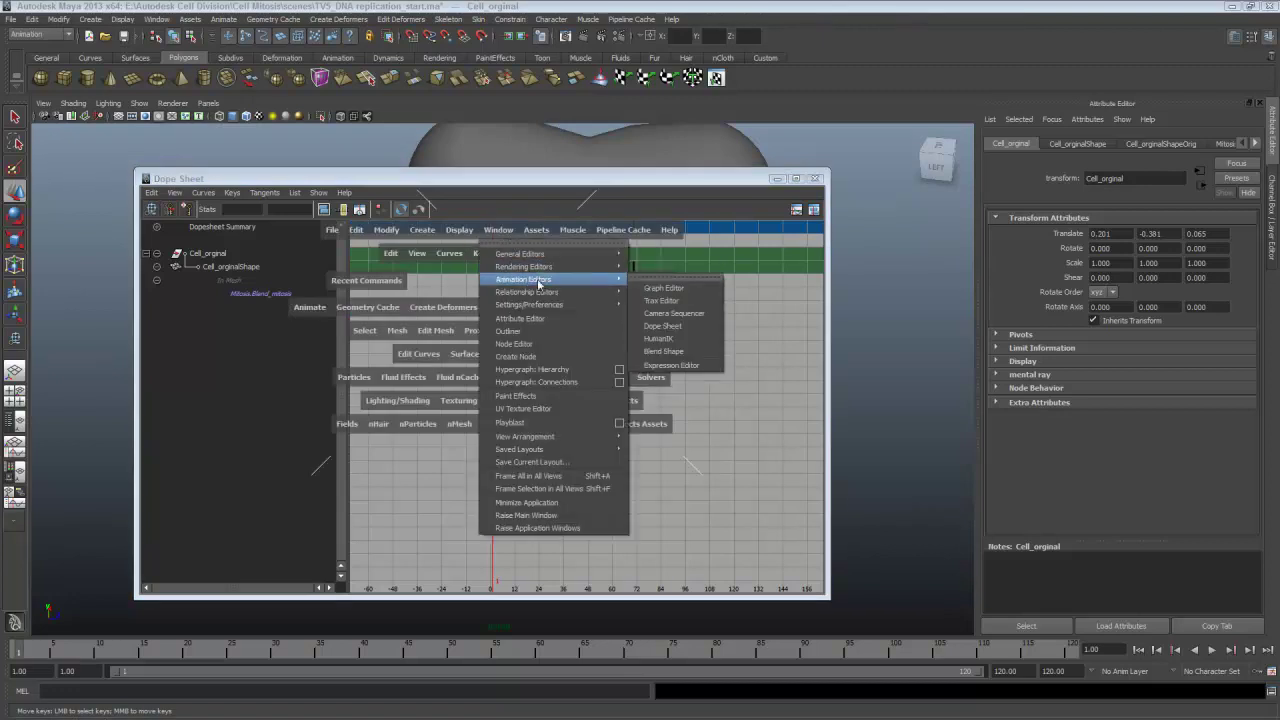
mouse_move(594, 268)
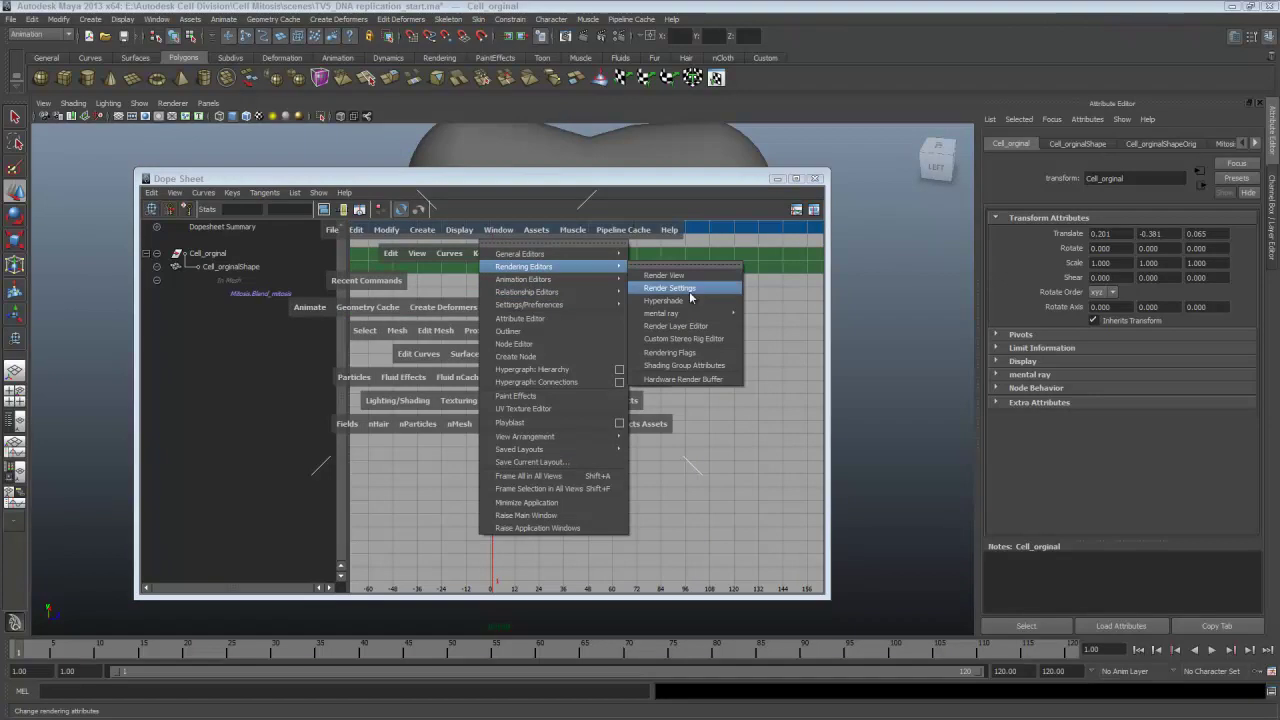
click(695, 301)
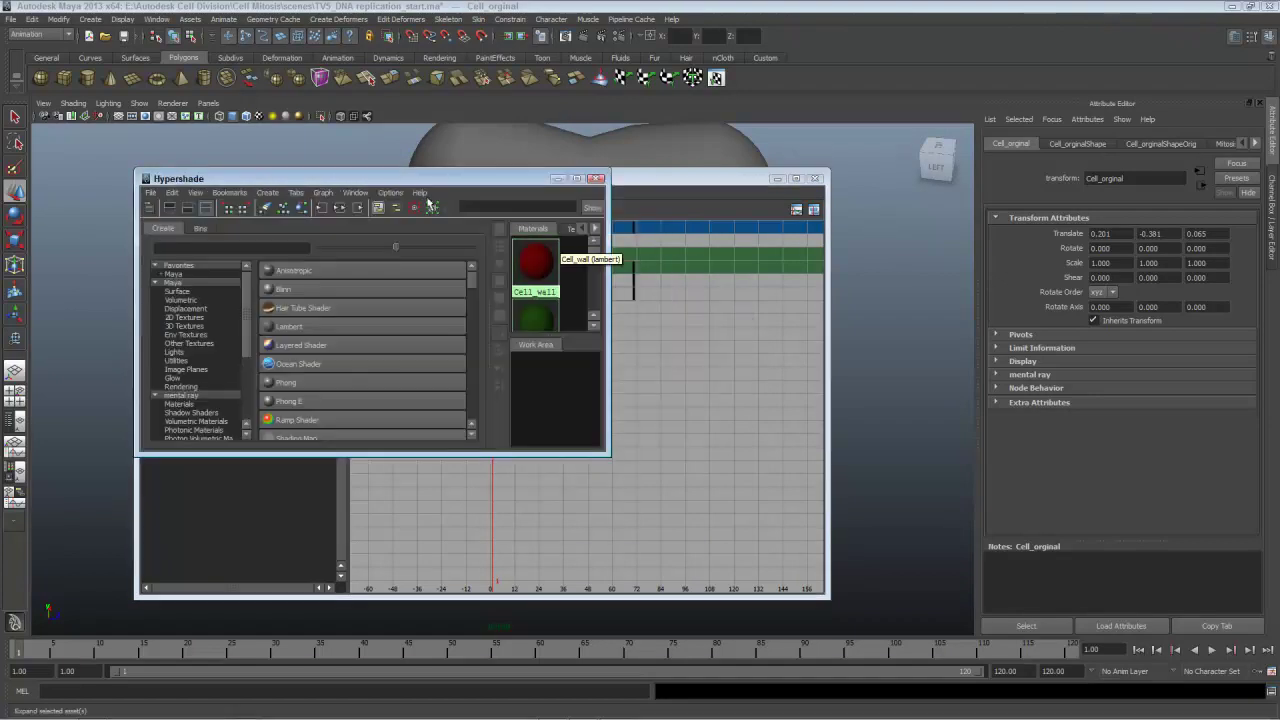
drag(520, 178, 925, 82)
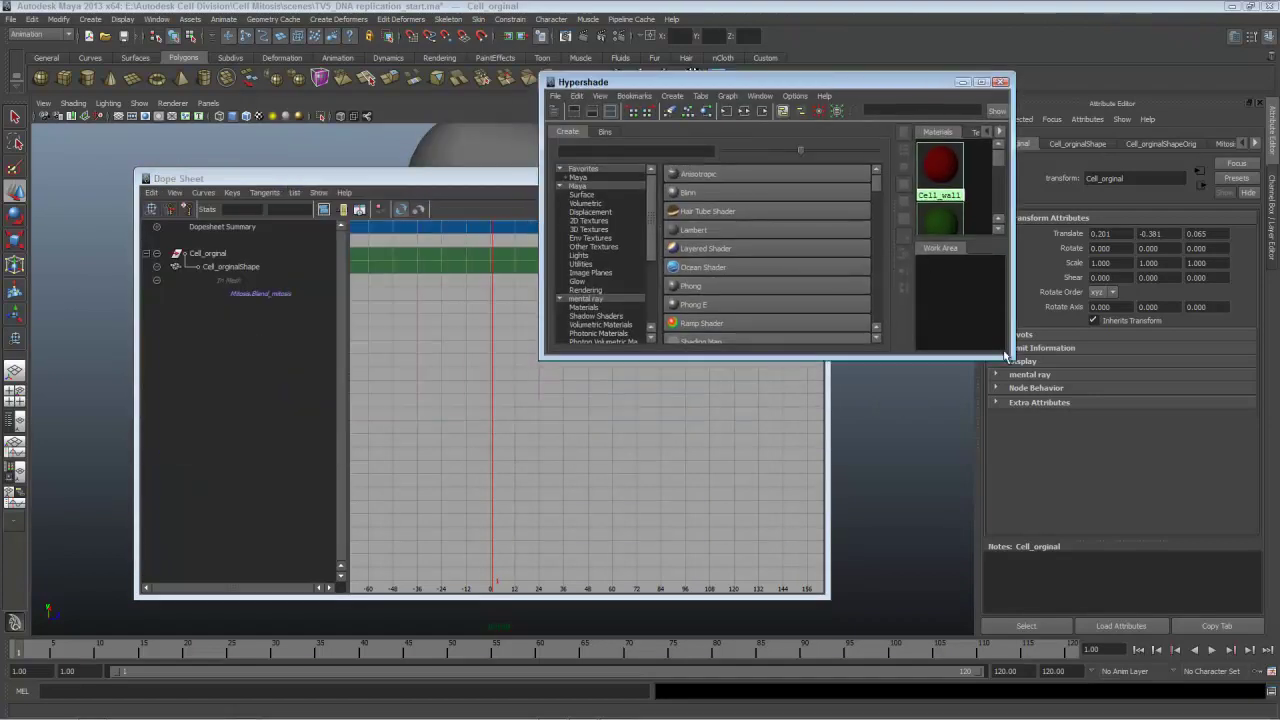
drag(1010, 356, 1172, 543)
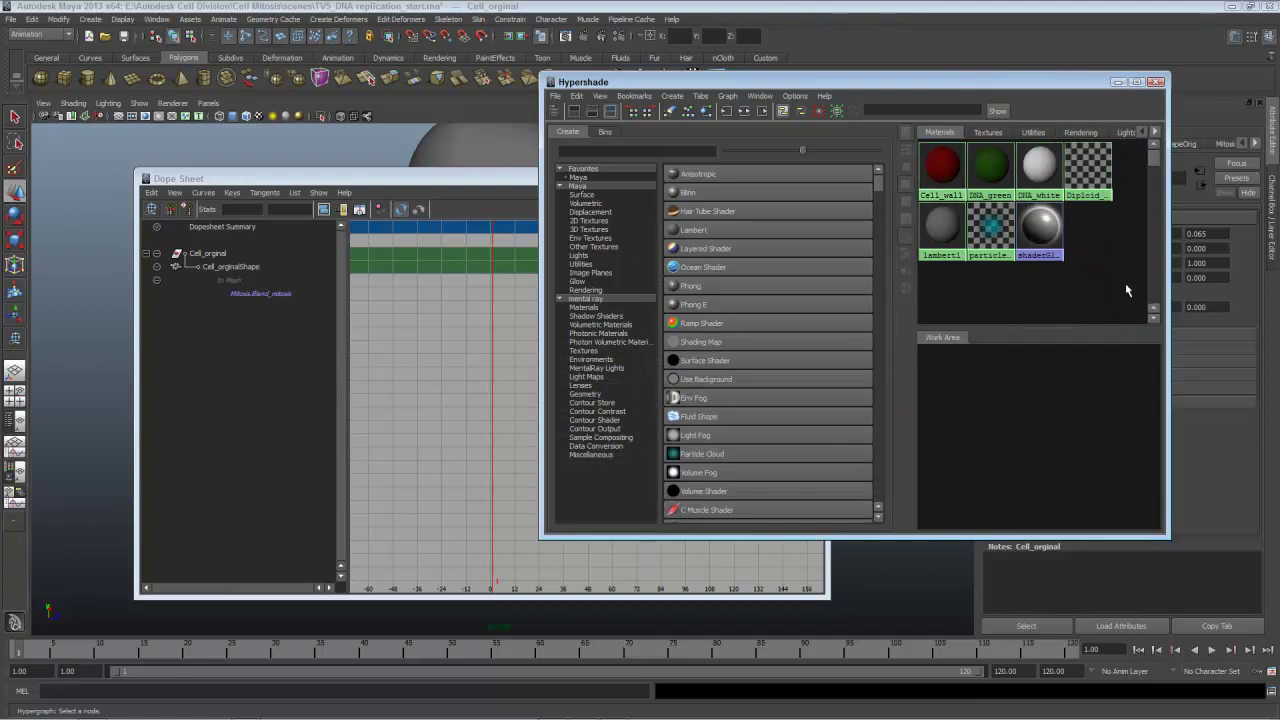
click(938, 176)
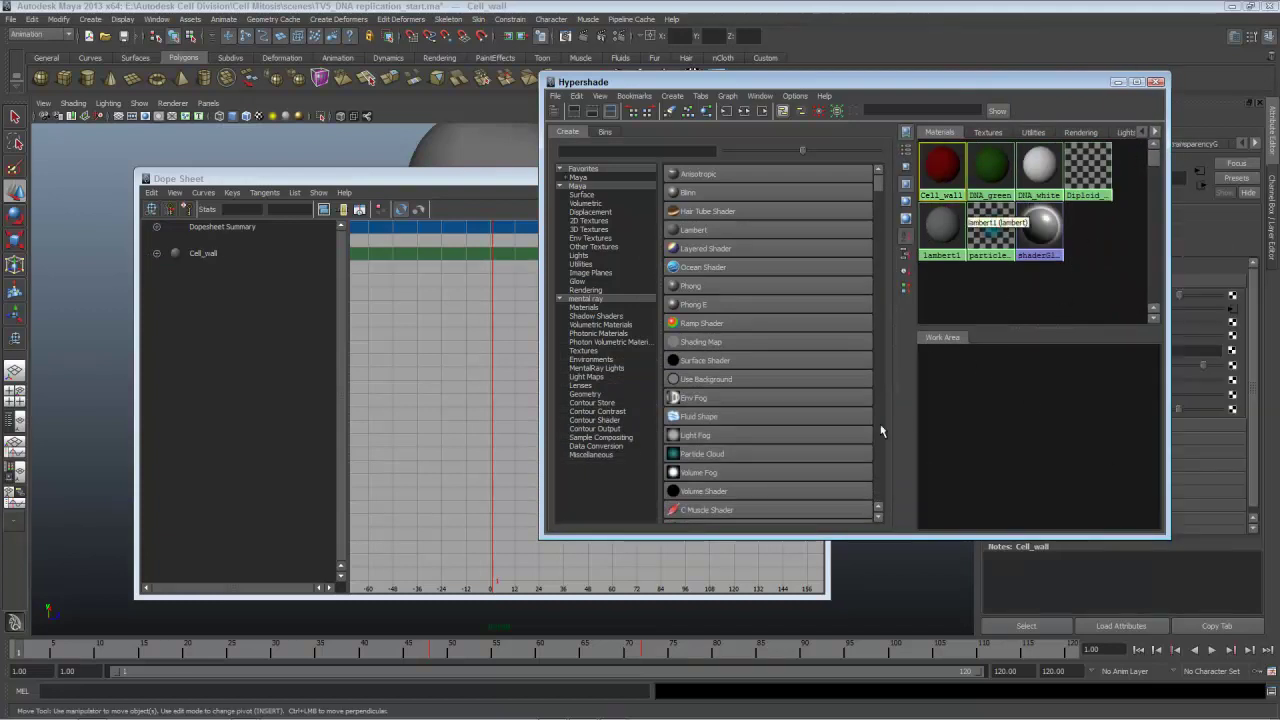
- Bring the Dope Sheet forward and frame the Cell_wall keys, including the later frames
click(427, 181)
drag(427, 181, 379, 180)
key(f)
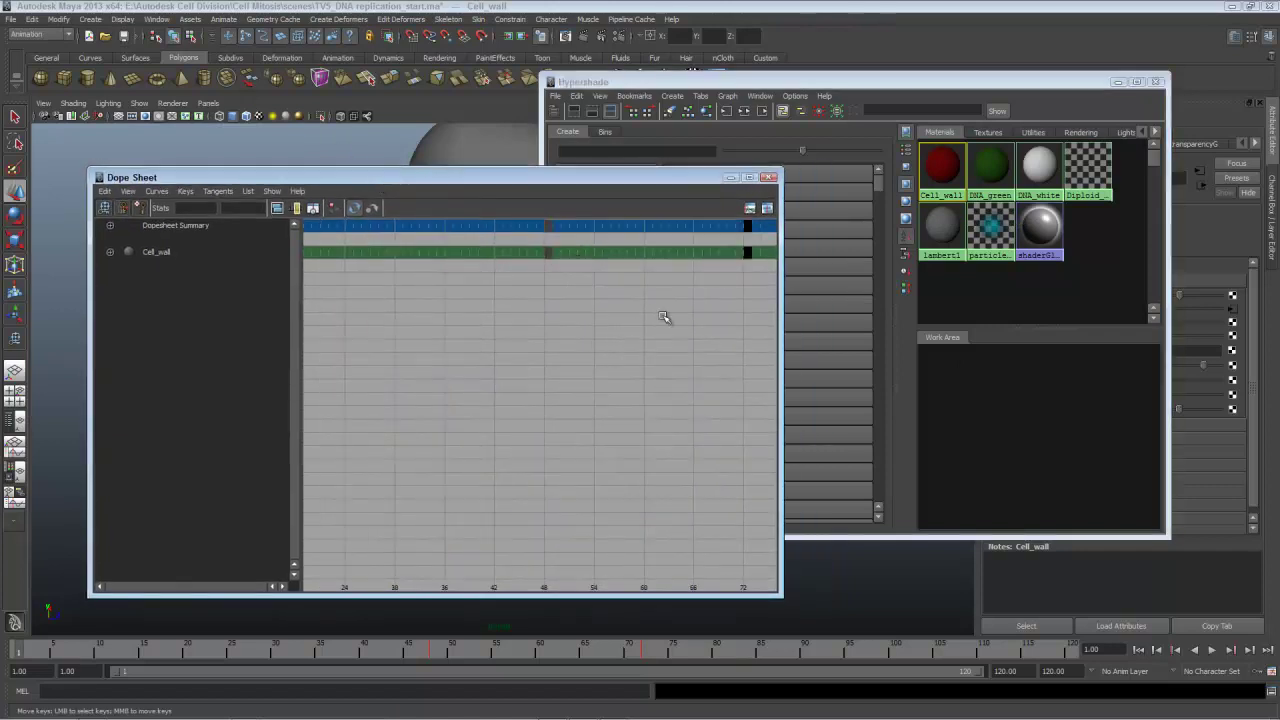
alt+middle_drag(629, 306, 507, 333)
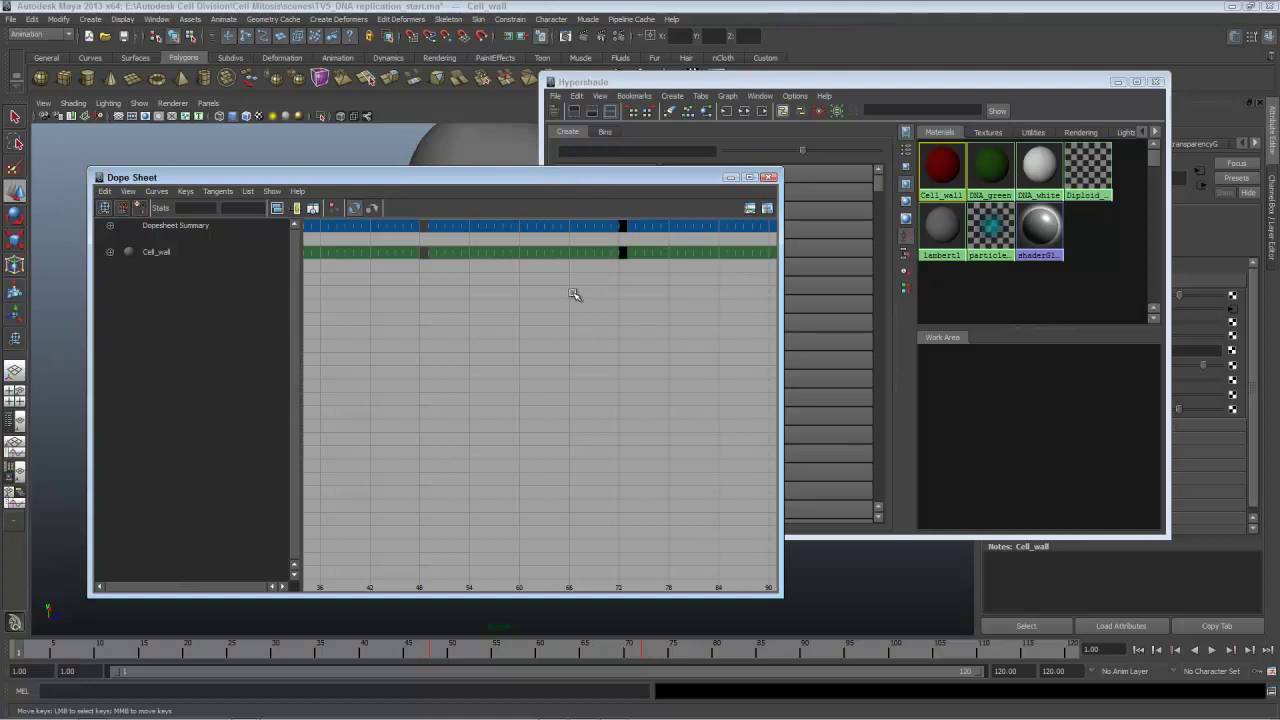
drag(572, 292, 666, 204)
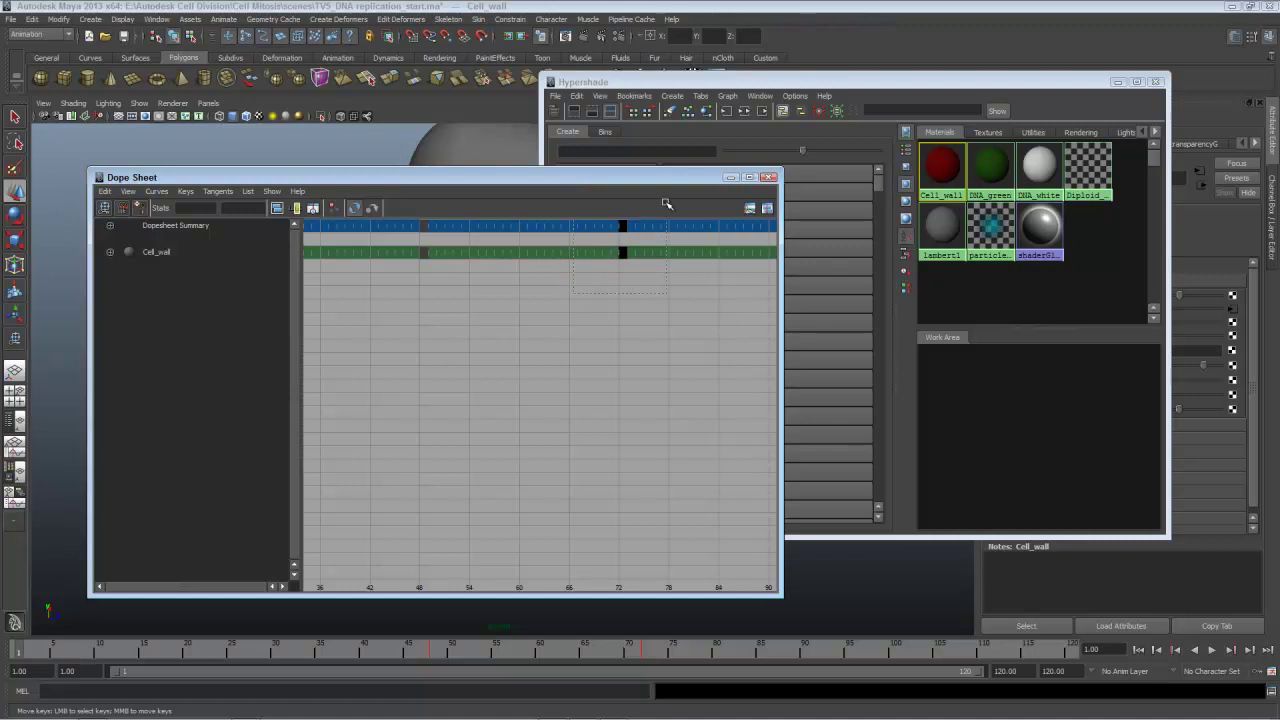
- Set the Move Keys Tool and select only the Cell_wall keys at frame 72
click(104, 207)
drag(578, 220, 685, 260)
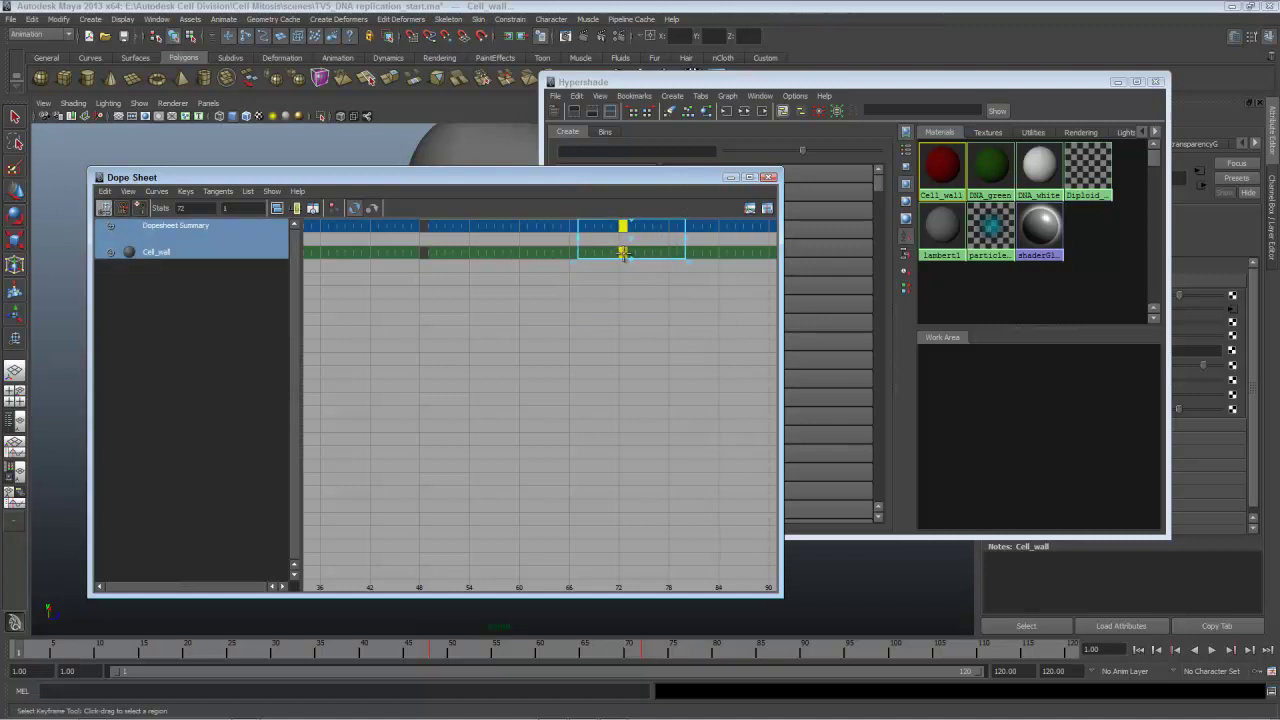
key(a)
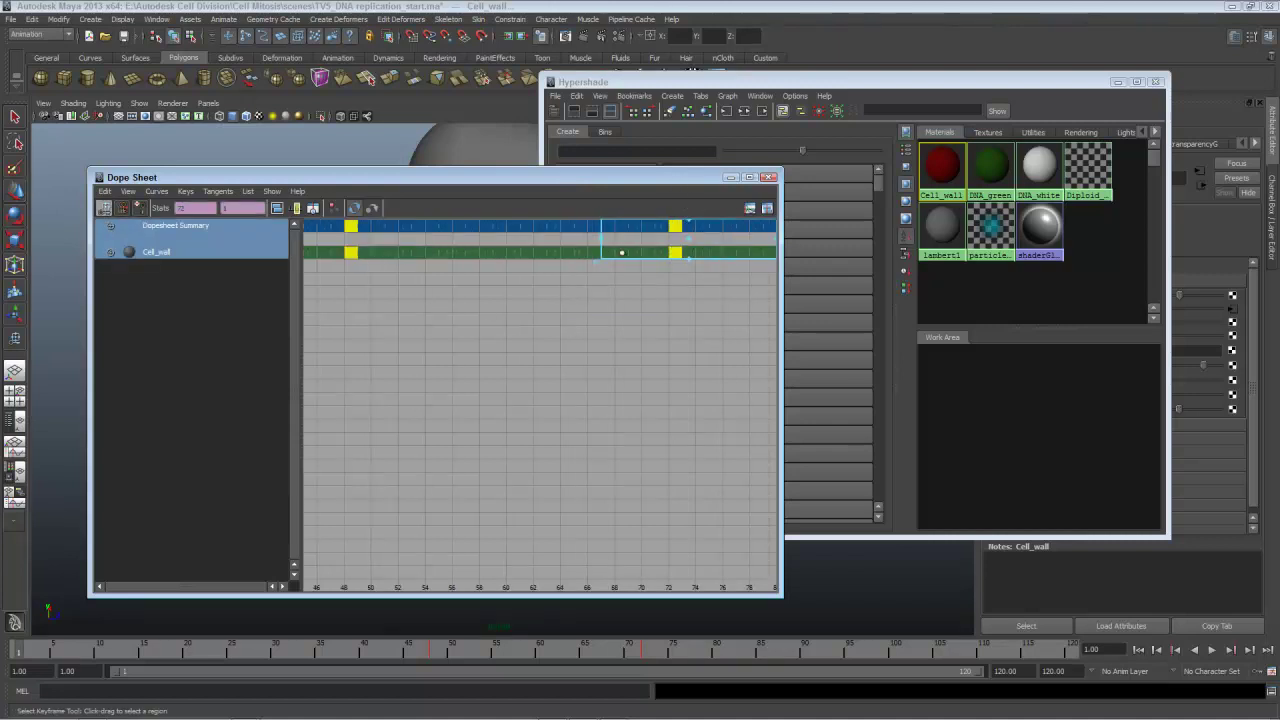
right_click(676, 258)
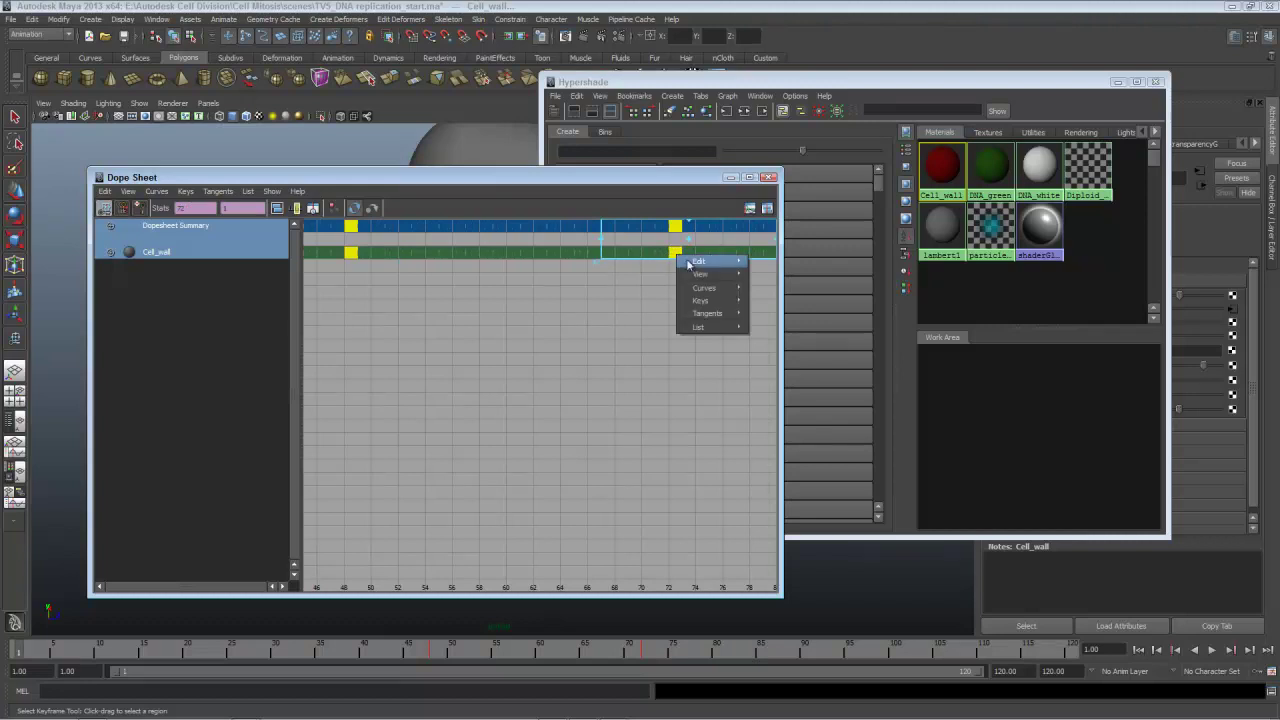
mouse_move(700, 261)
mouse_move(823, 360)
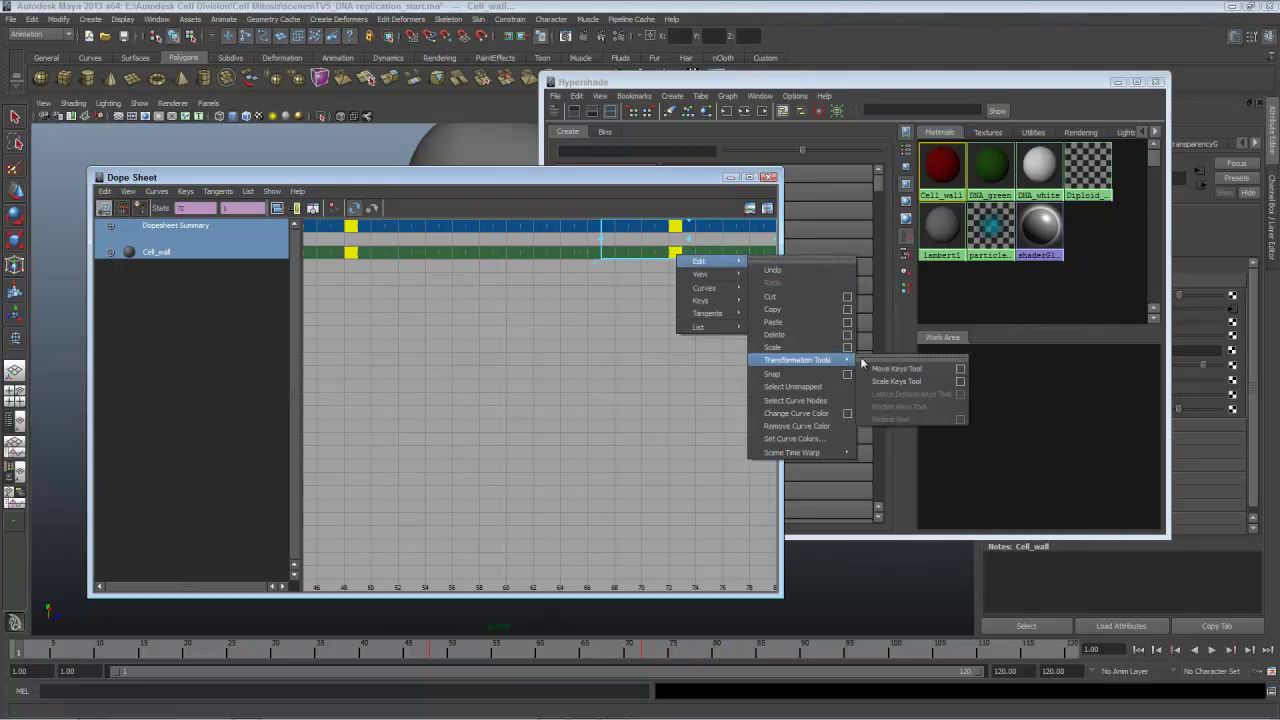
click(880, 369)
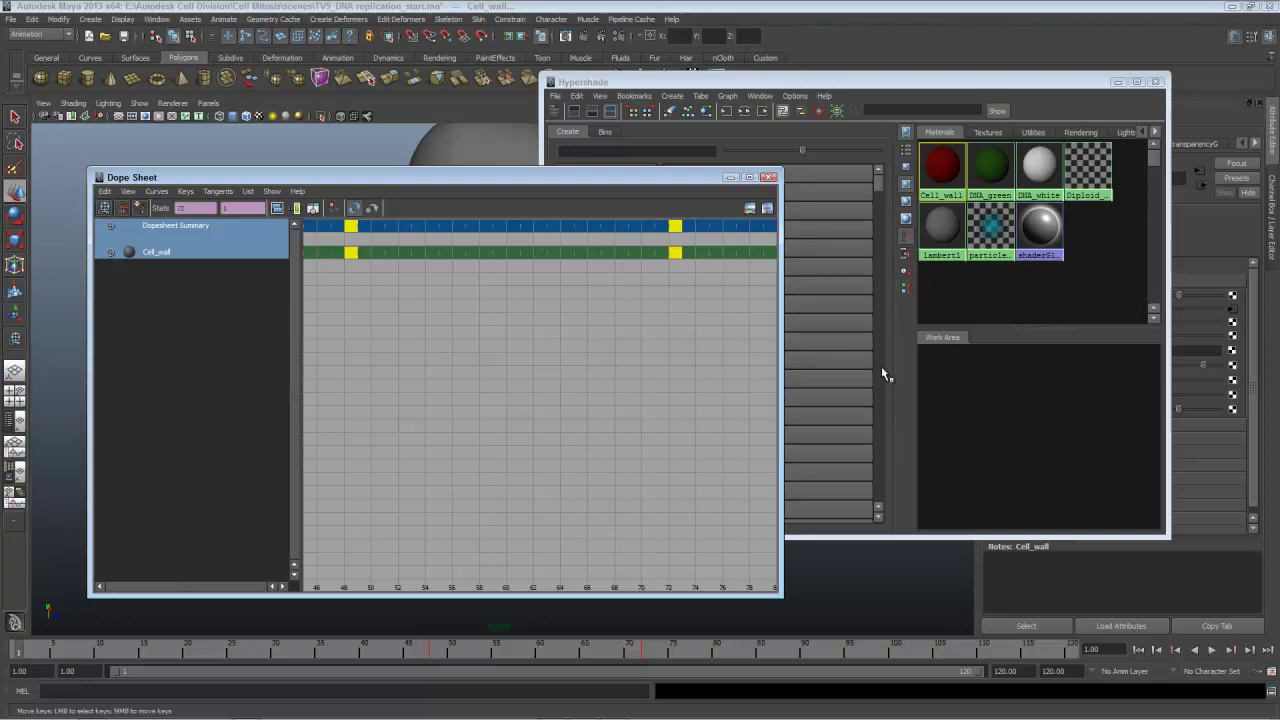
click(611, 324)
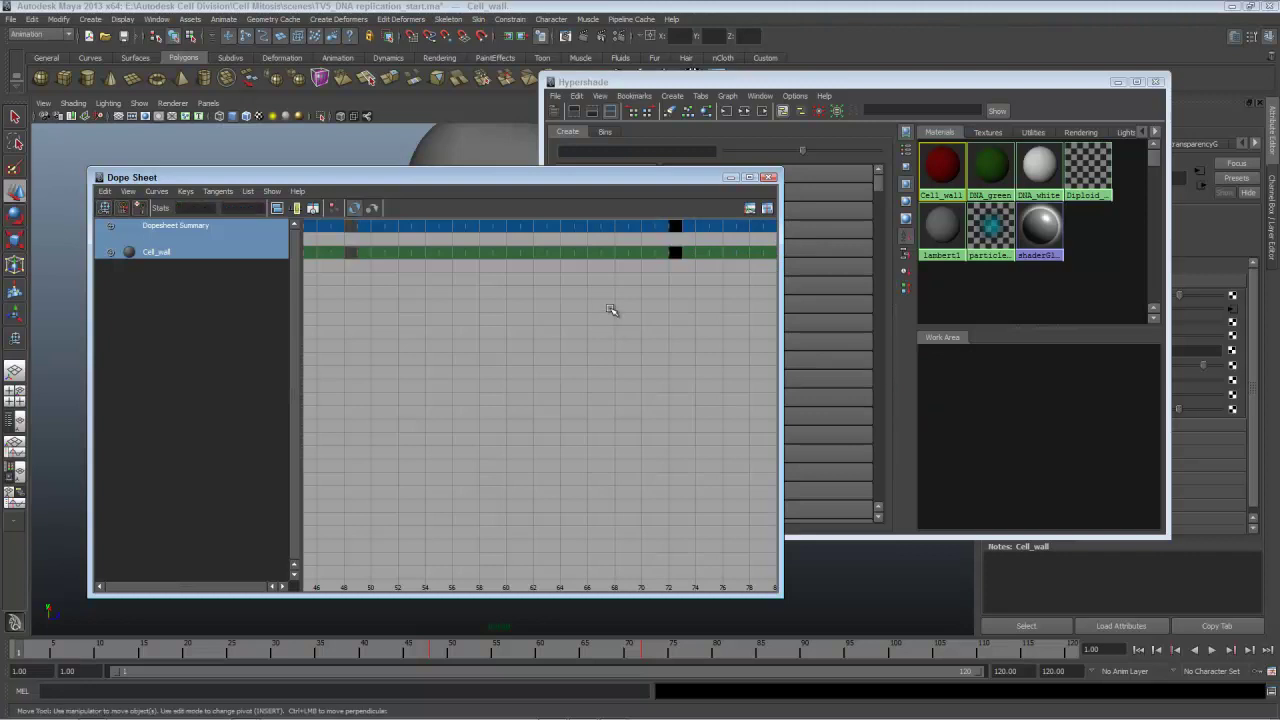
click(104, 208)
drag(666, 302, 752, 216)
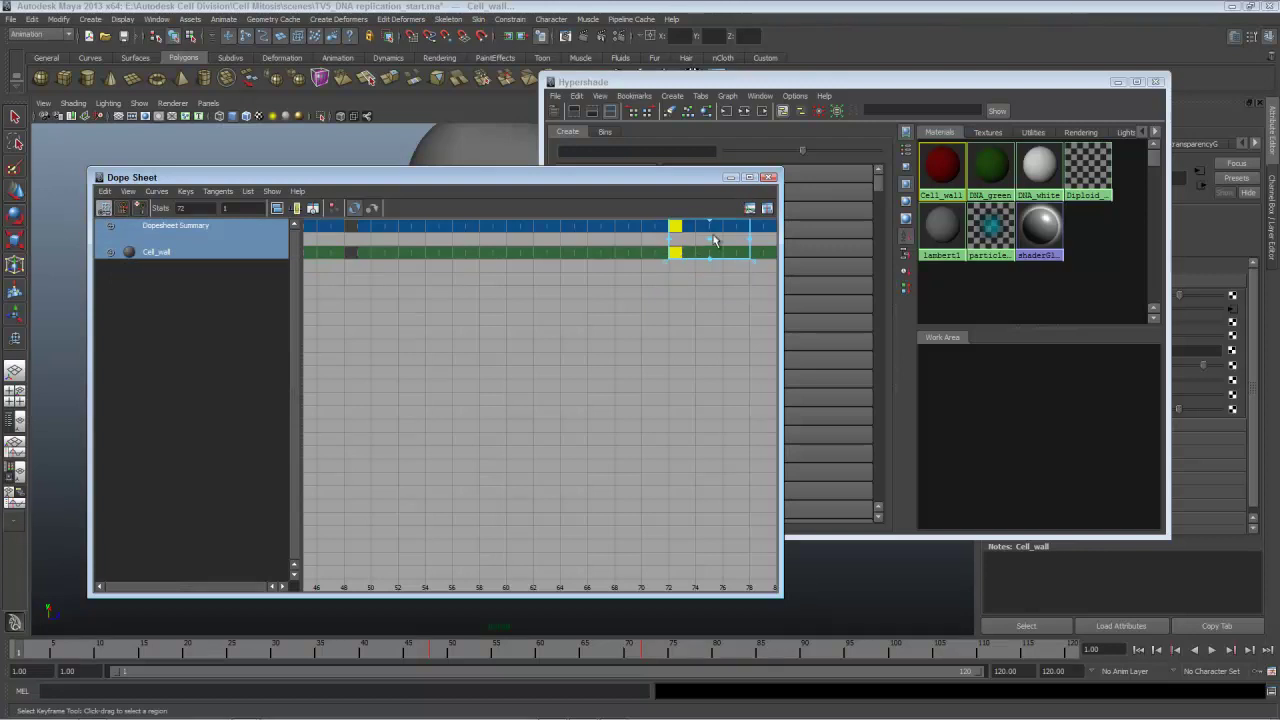
- Drag the selected Cell_wall keys later, taking the frame-72 key to around frame 90
right_click(677, 255)
mouse_move(705, 258)
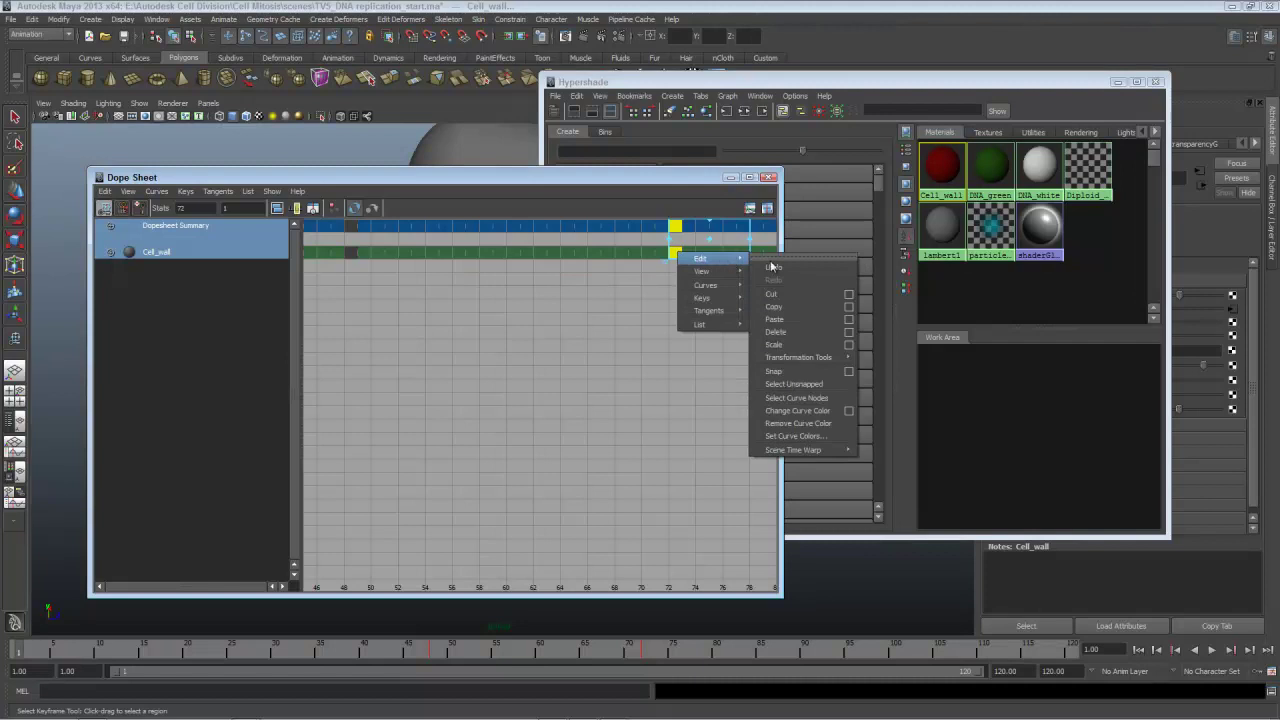
mouse_move(834, 358)
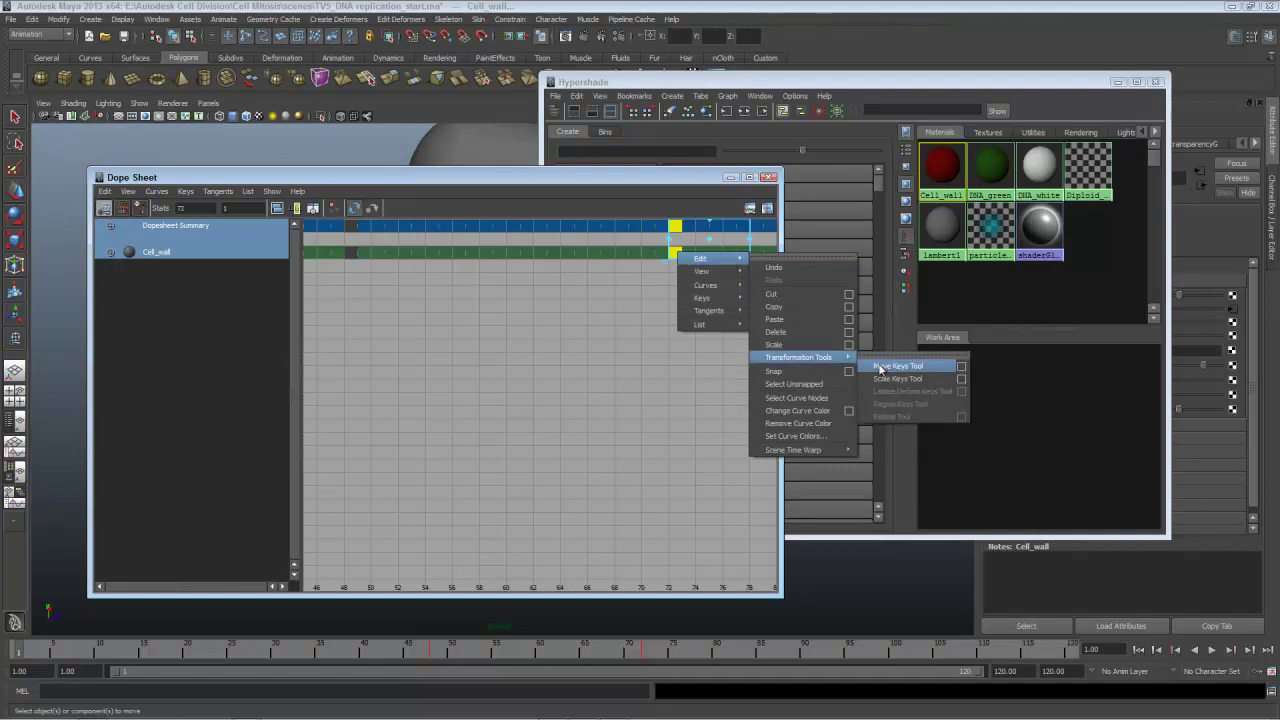
click(888, 363)
alt+middle_drag(683, 314, 570, 358)
middle_drag(567, 257, 765, 254)
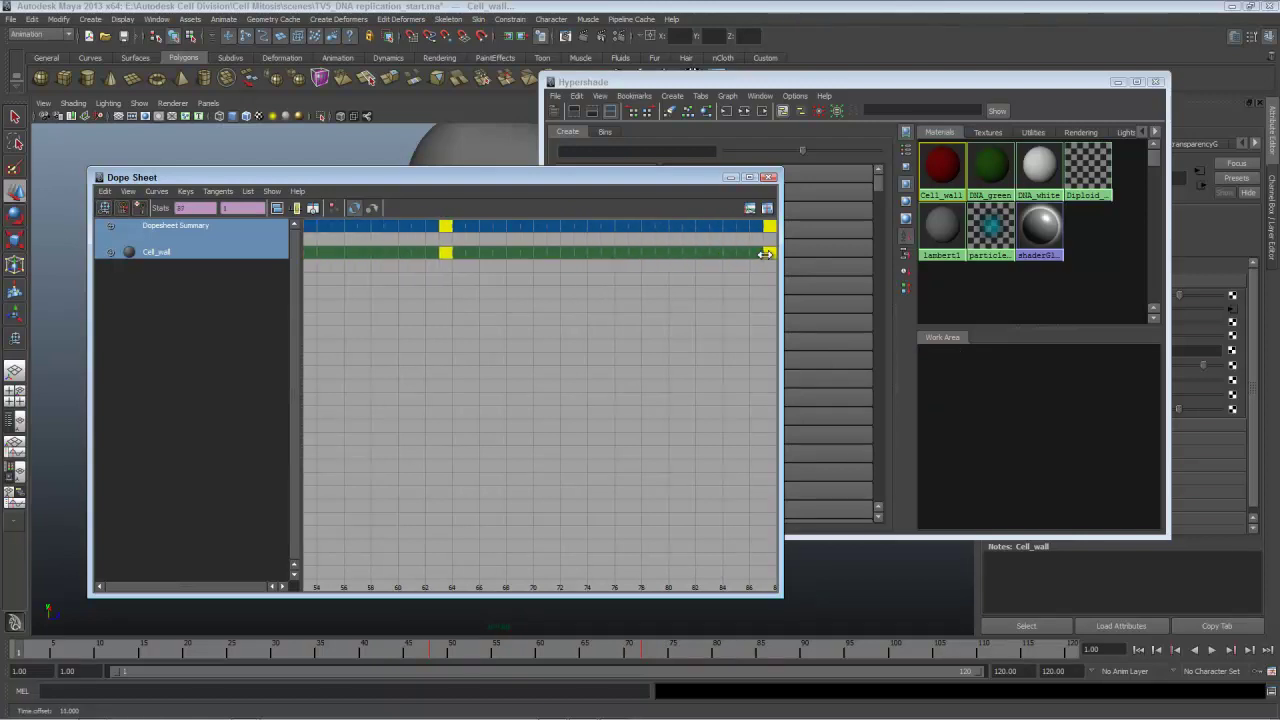
alt+middle_drag(729, 329, 669, 329)
alt+right_drag(669, 329, 500, 277)
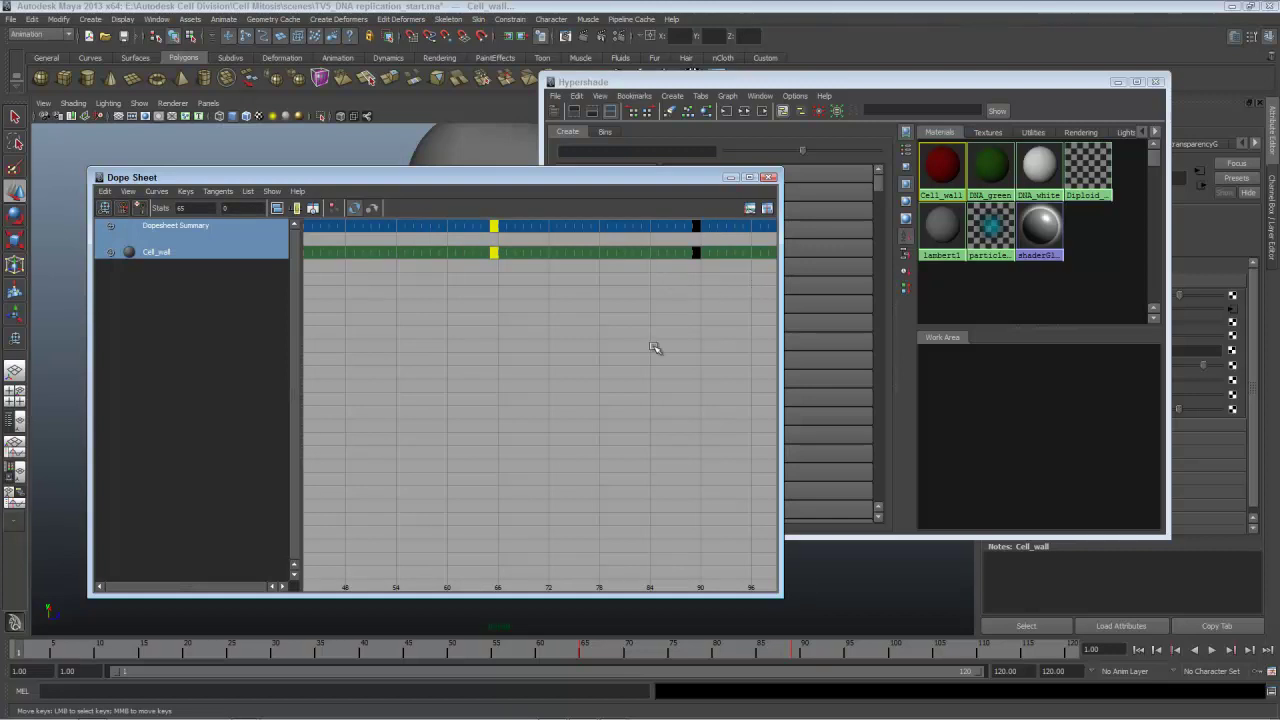
- Load the Diploid_cell material's keys into the Dope Sheet and select its frame-72 key
click(1088, 168)
click(461, 181)
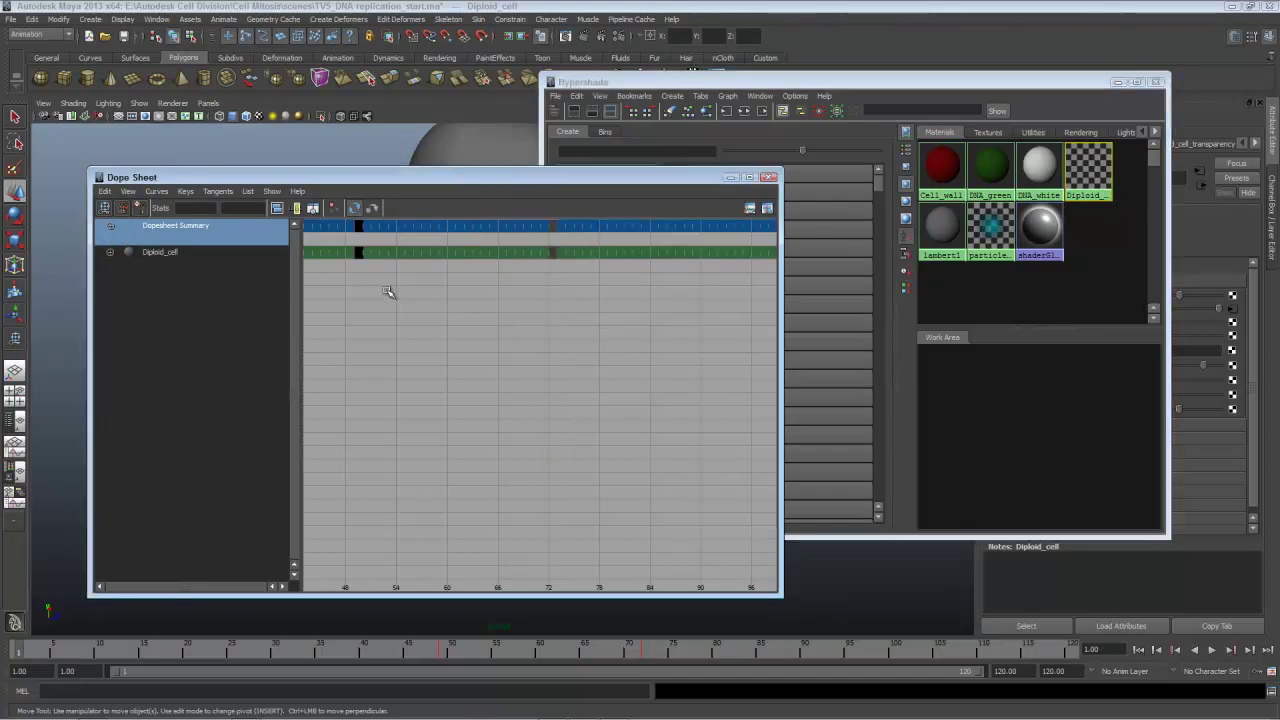
drag(388, 292, 493, 268)
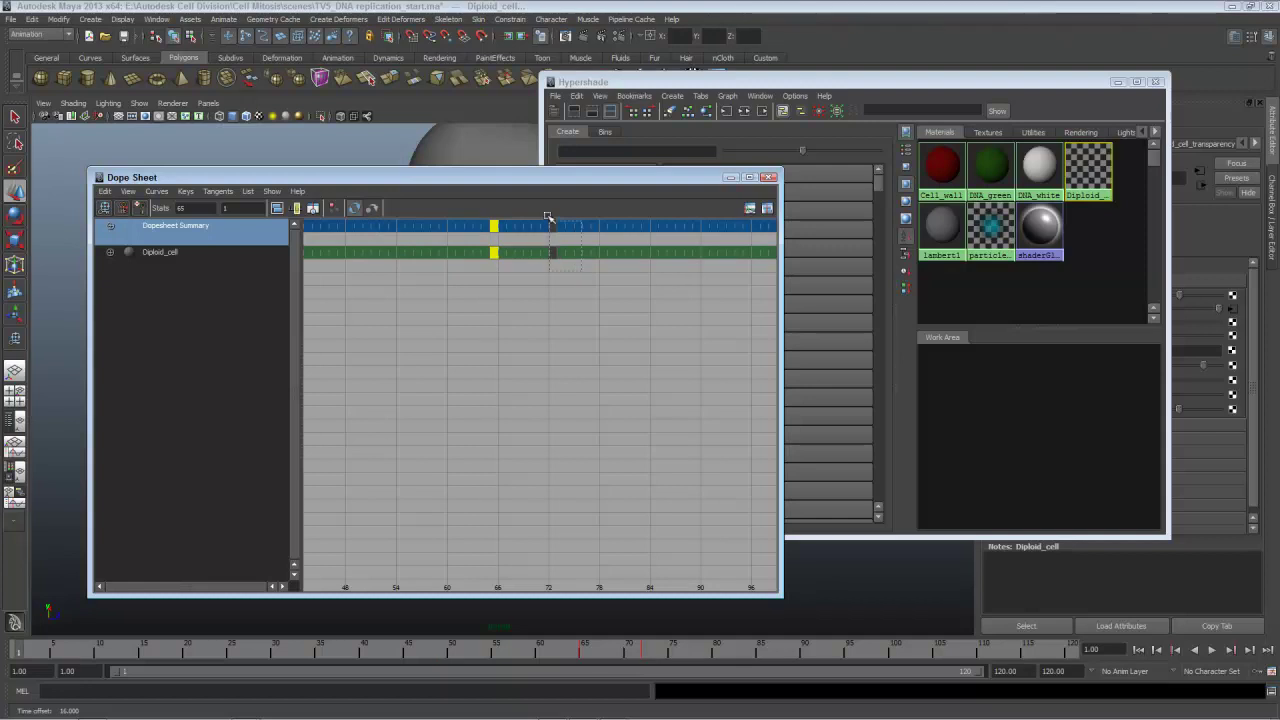
click(545, 253)
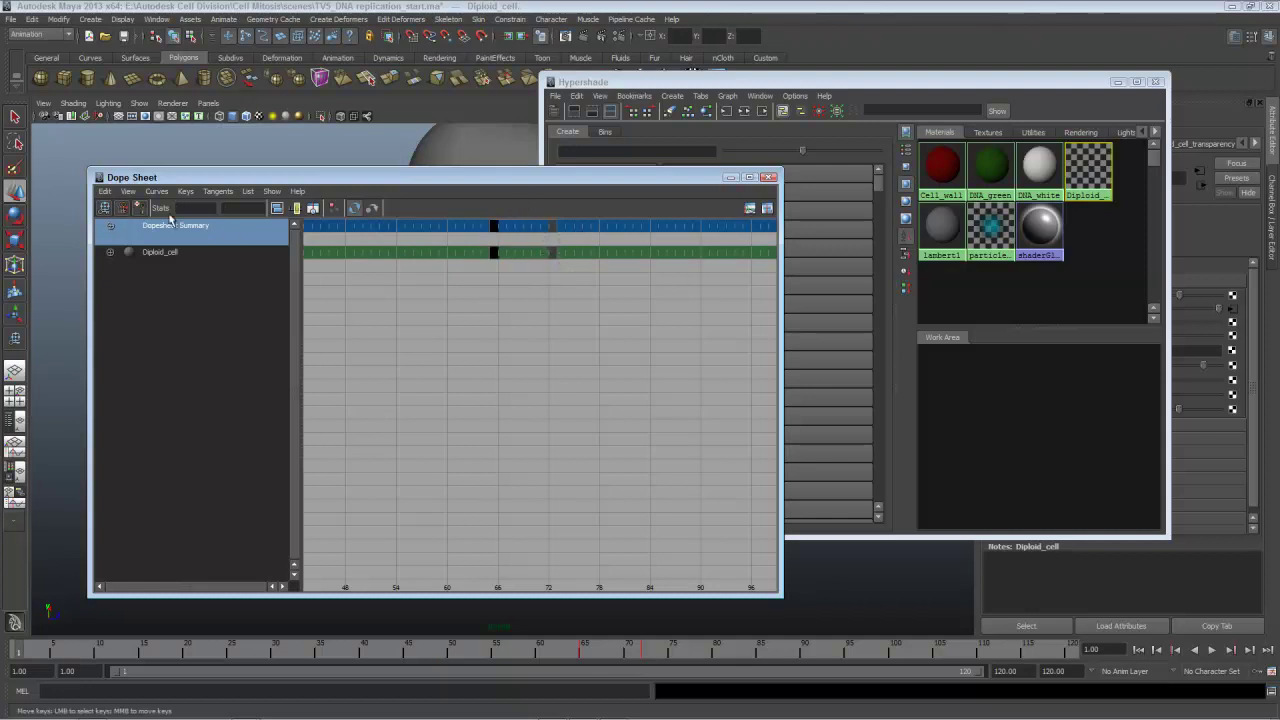
click(104, 207)
drag(565, 232, 371, 289)
click(535, 287)
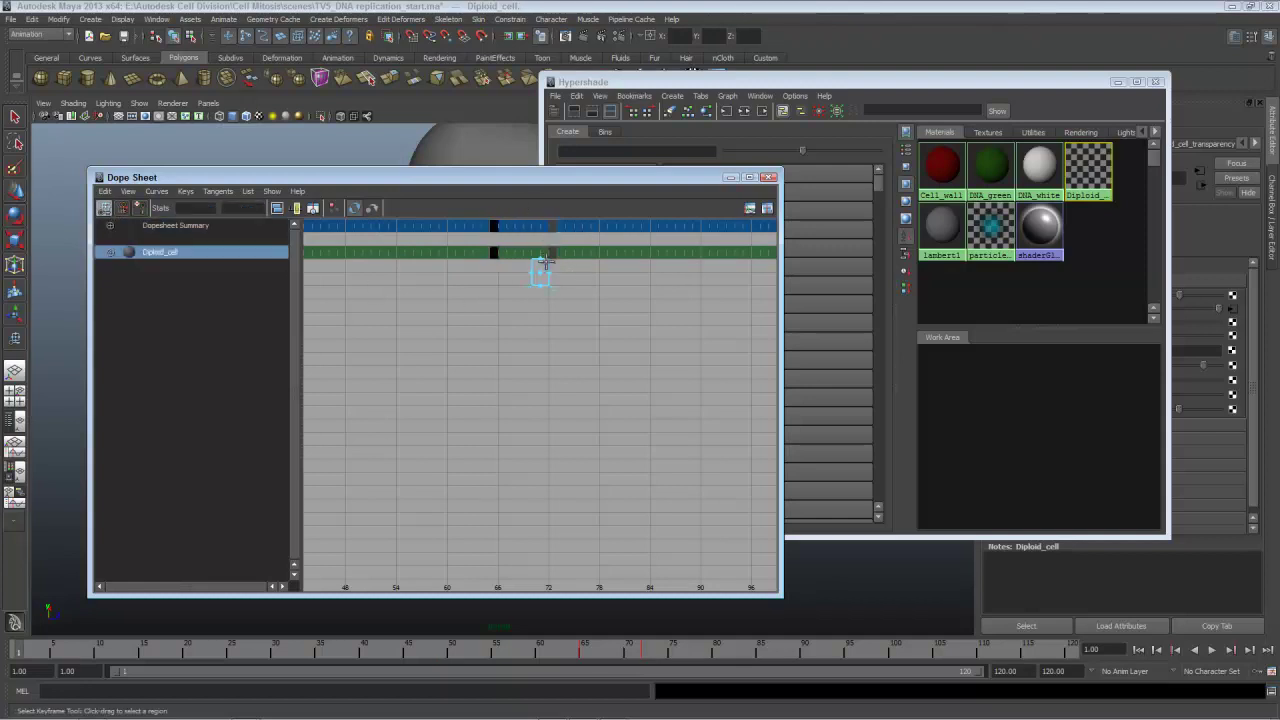
drag(537, 256, 583, 220)
- With the Move Keys Tool, shift Diploid_cell's frame-72 key later to frame 78
right_click(560, 252)
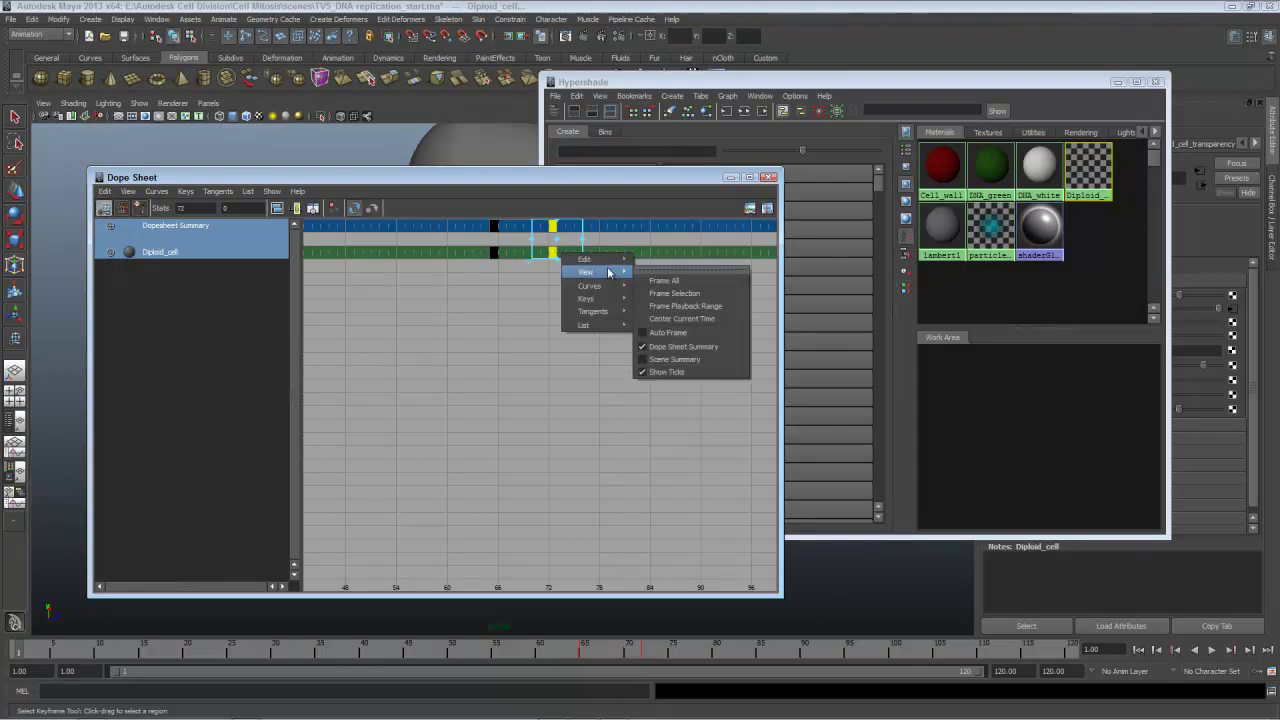
mouse_move(586, 260)
mouse_move(727, 362)
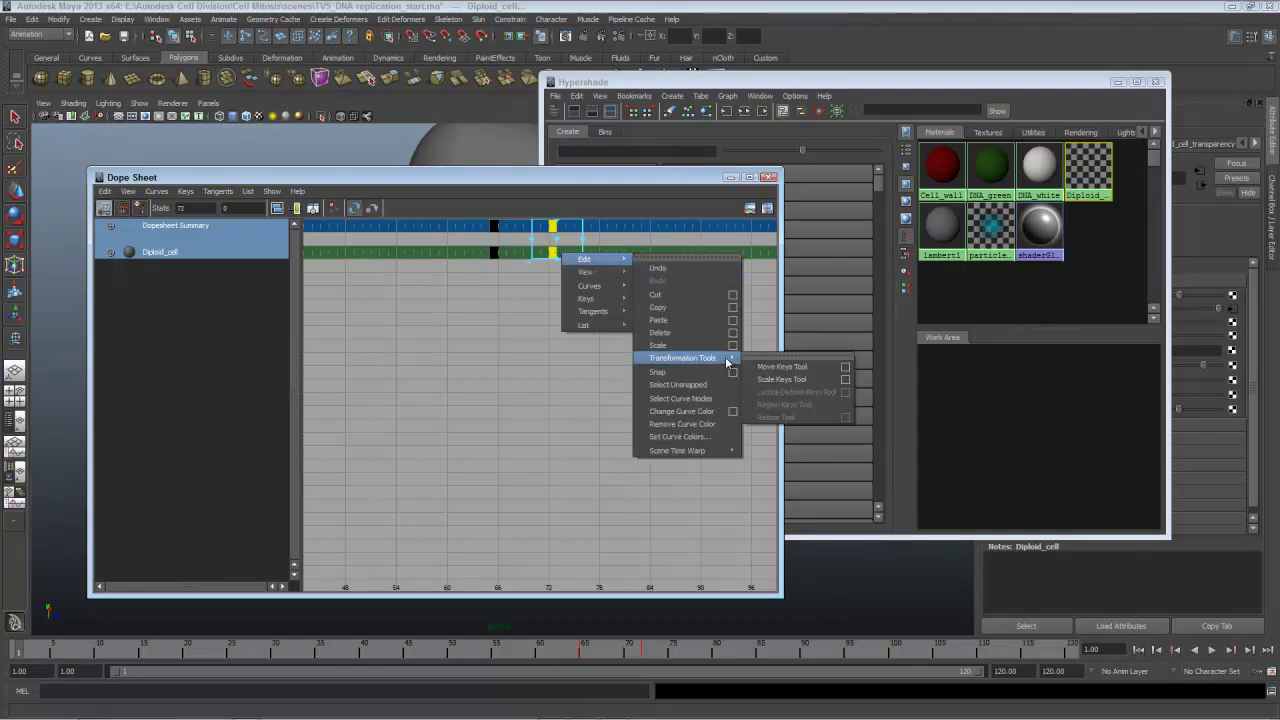
click(780, 366)
click(558, 289)
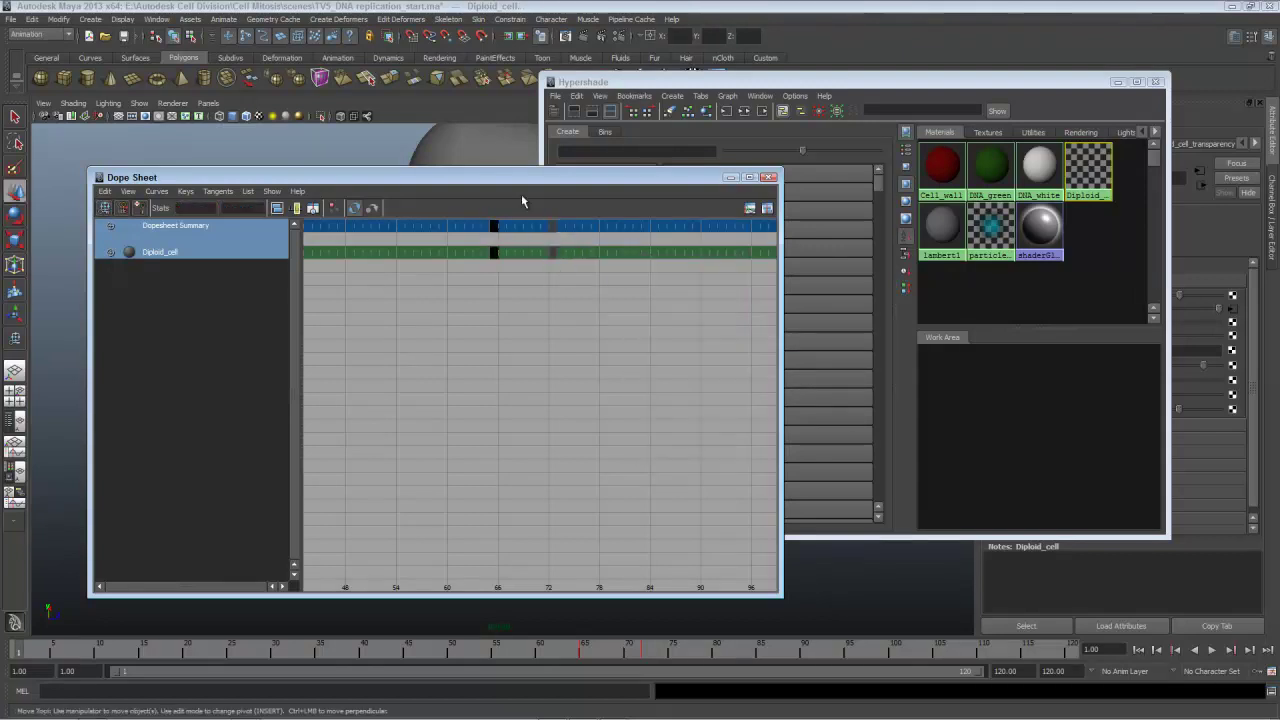
click(548, 252)
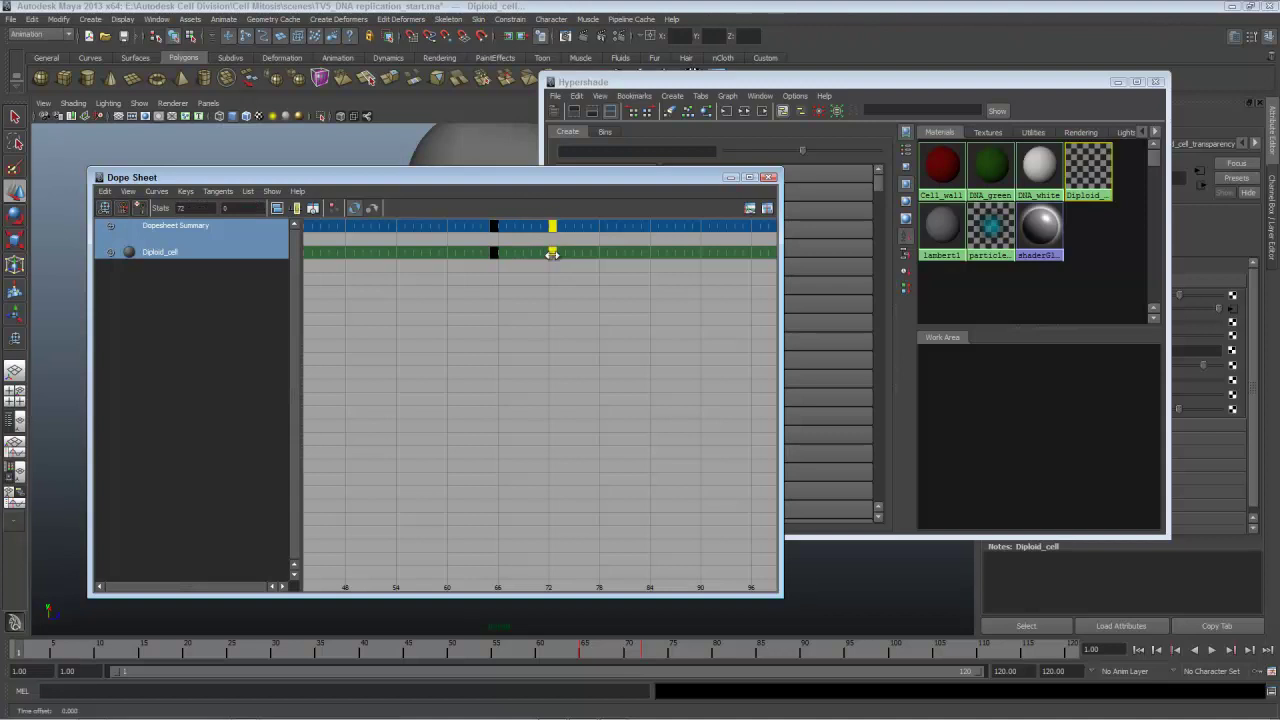
middle_drag(551, 251, 705, 257)
- Close the Dope Sheet and Hypershade, deselect everything, and check wireframe then smooth shaded display
click(768, 178)
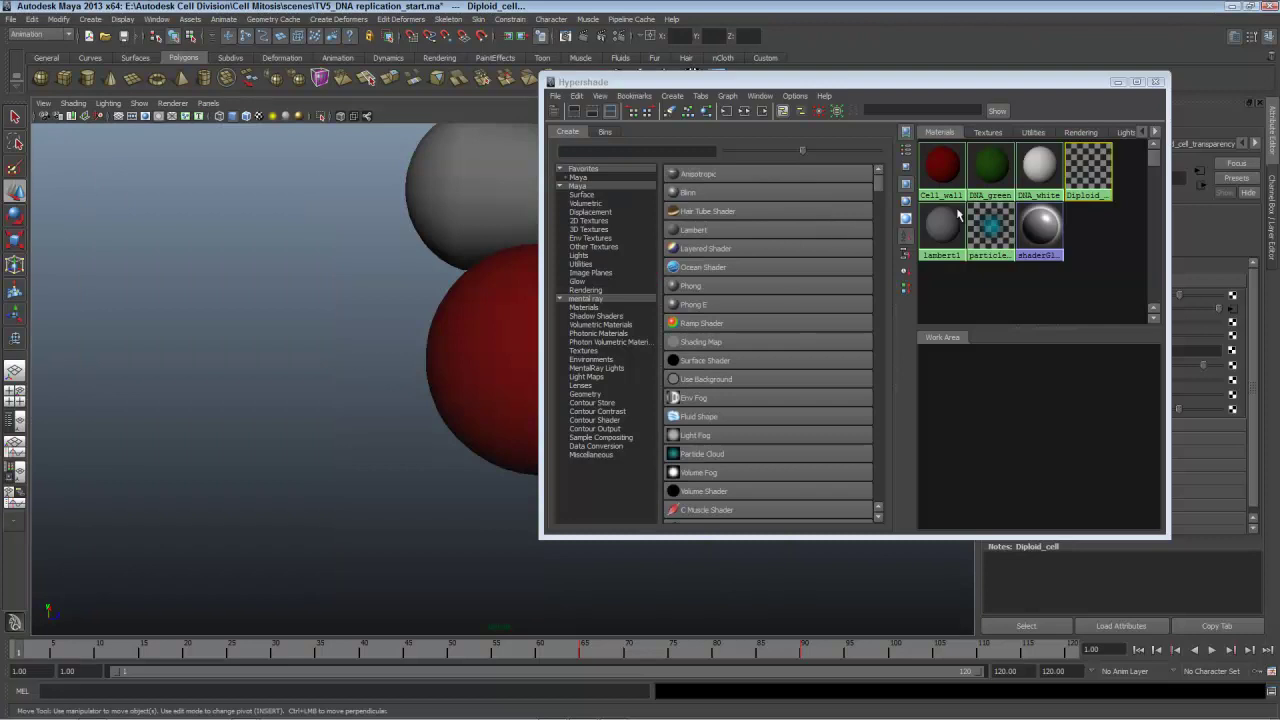
click(1156, 81)
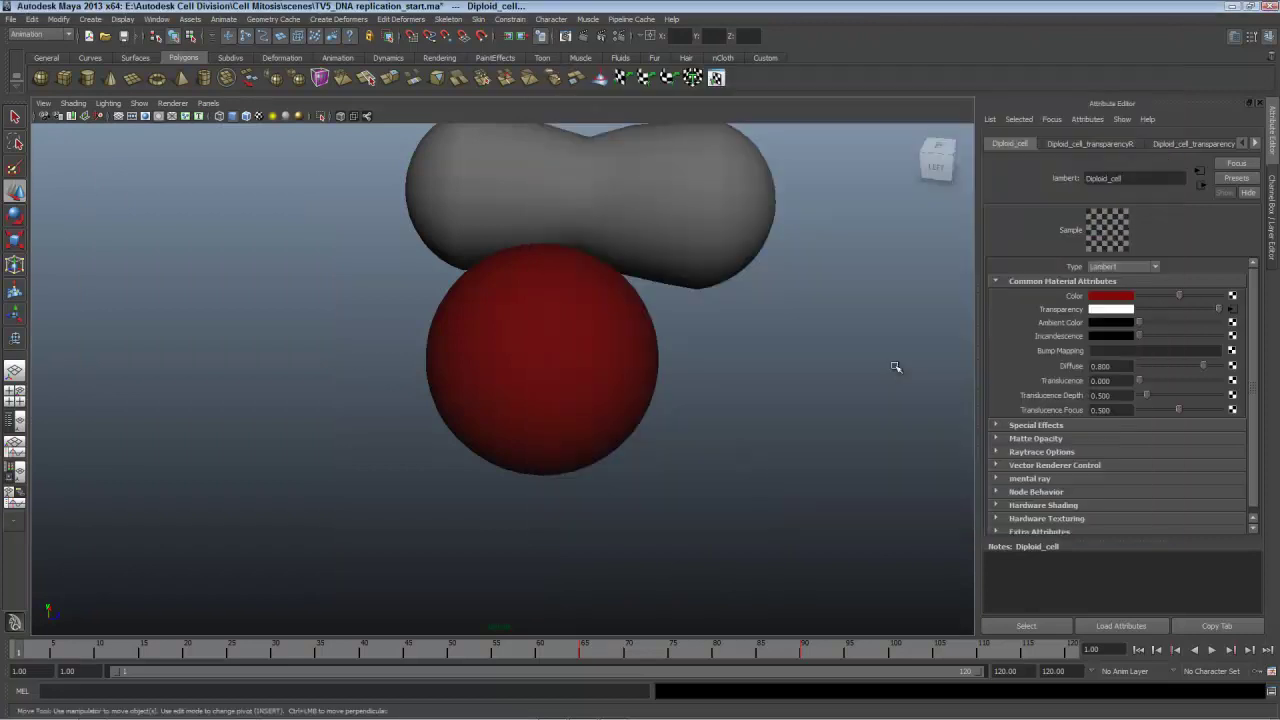
click(640, 508)
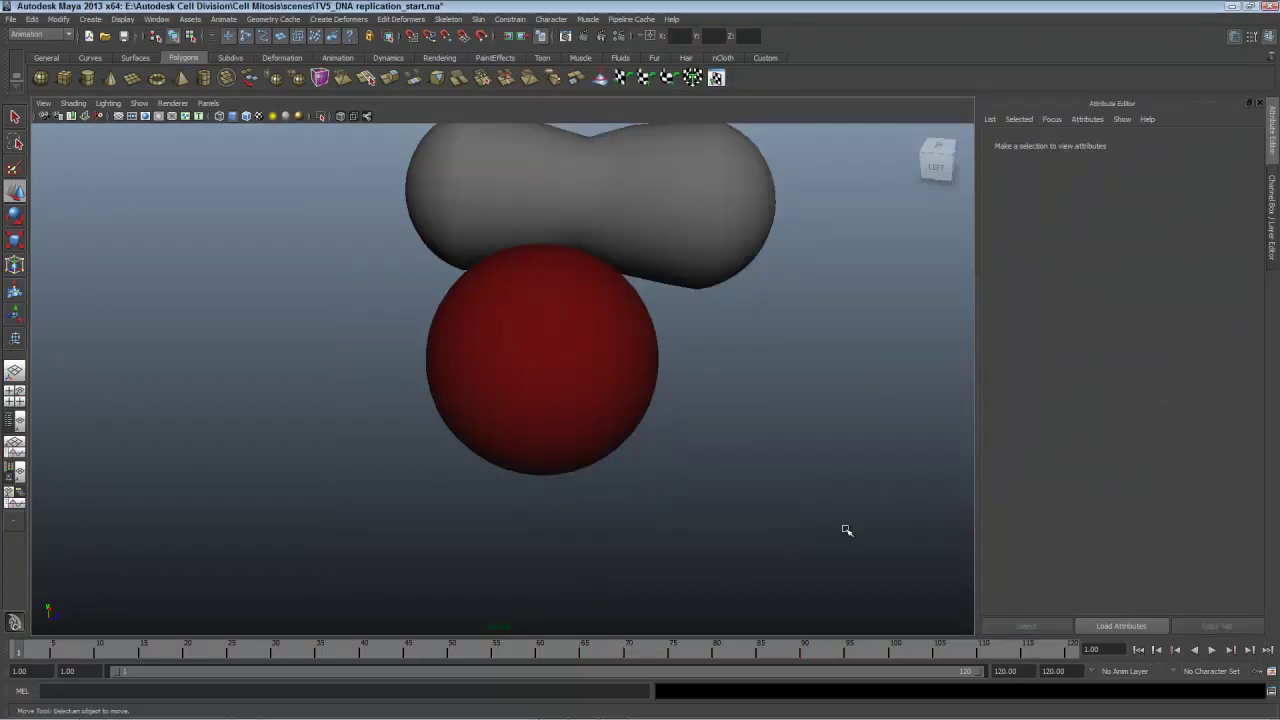
key(4)
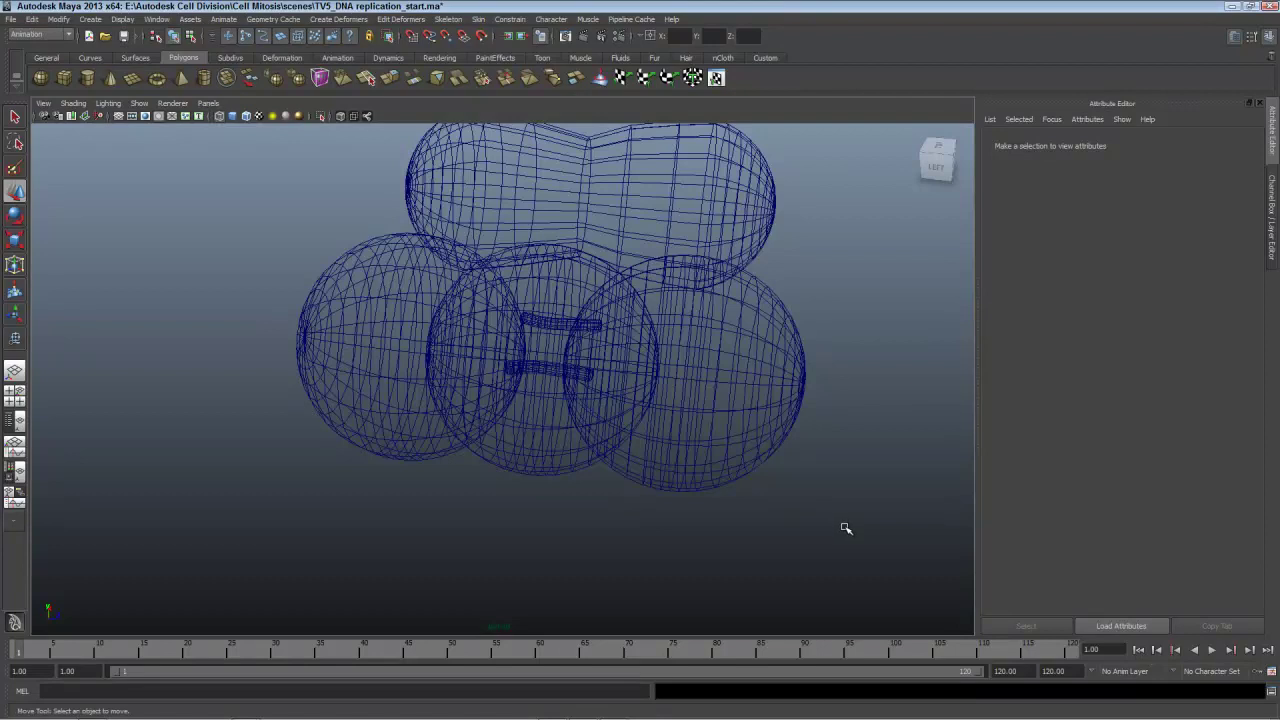
key(5)
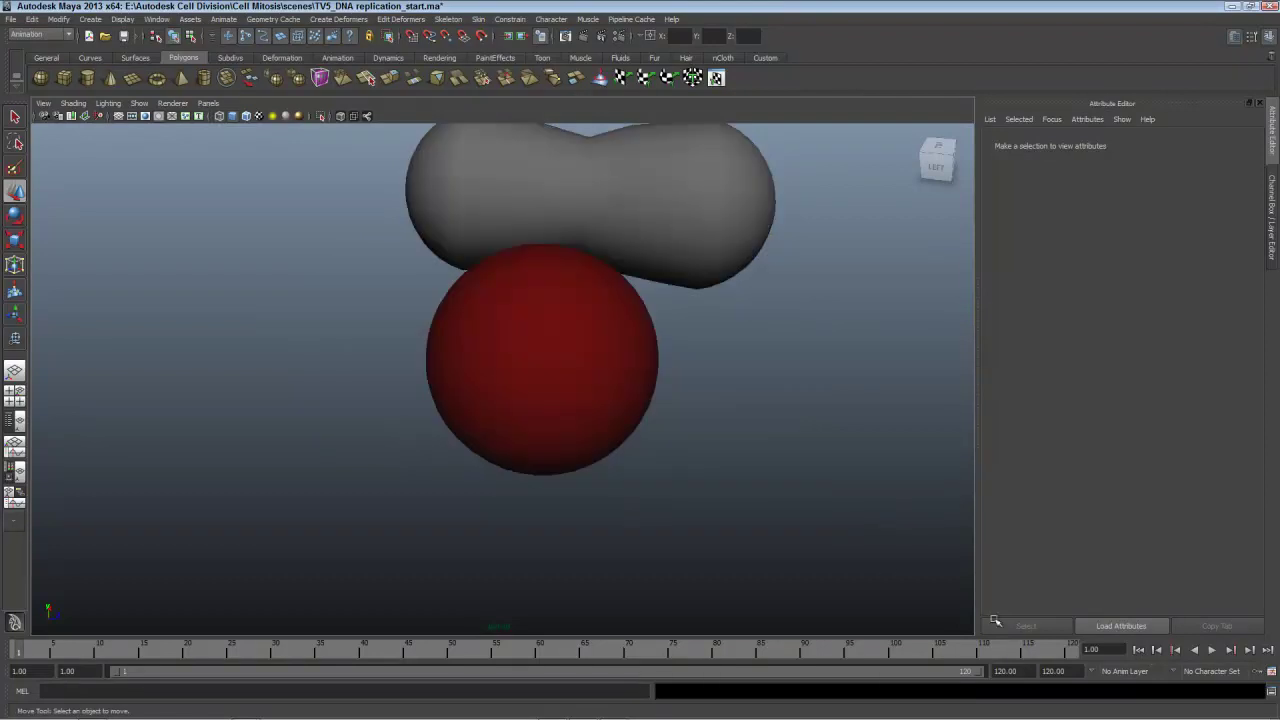
- Play the retimed animation, then stop it and return to frame 1
click(1211, 650)
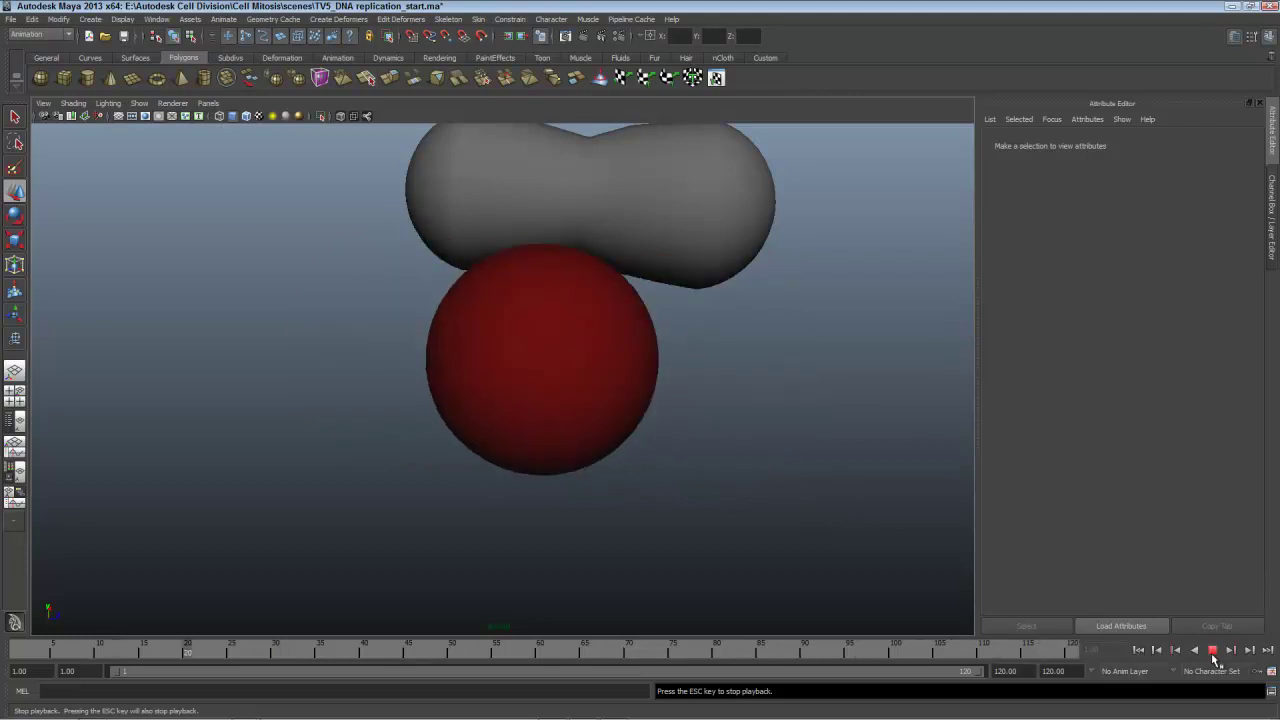
click(1212, 650)
click(1139, 650)
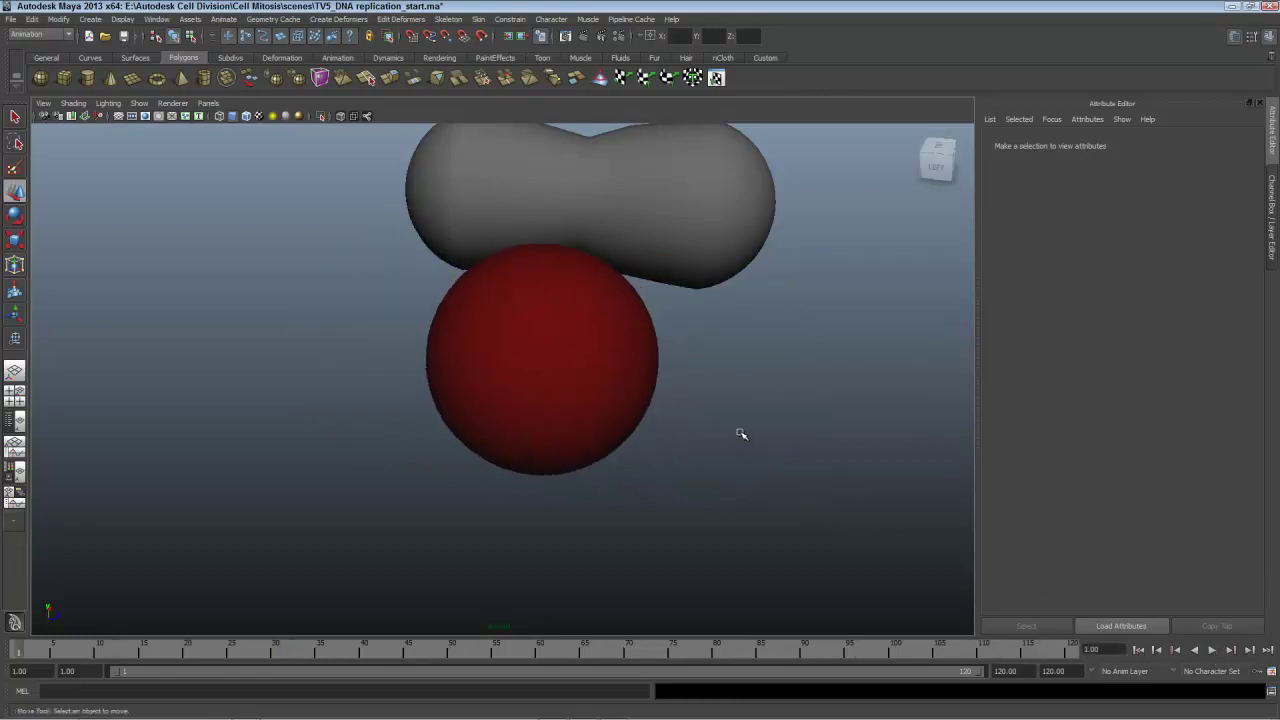